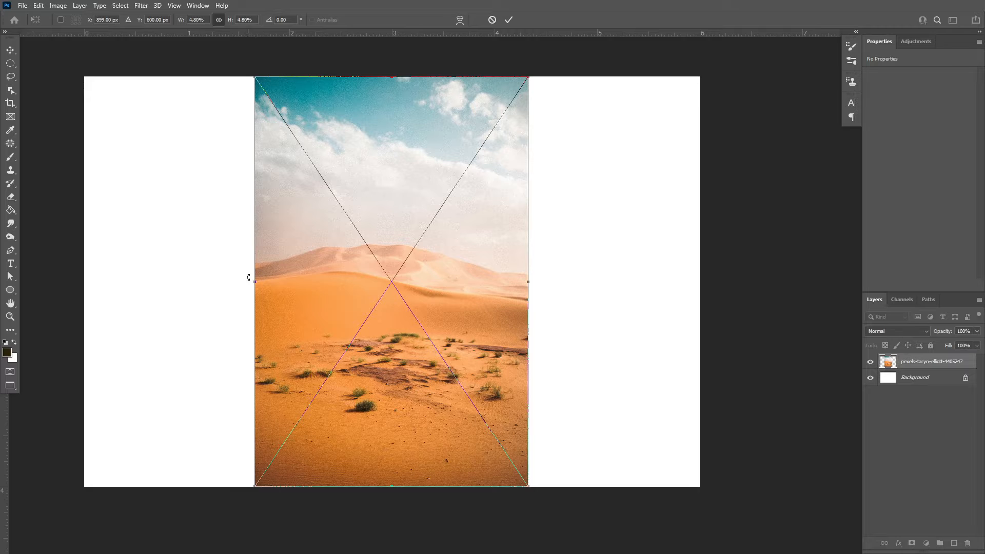
Scale the placed desert photo up until it spans the full canvas width and commit the transform.
drag(253, 283, 85, 292)
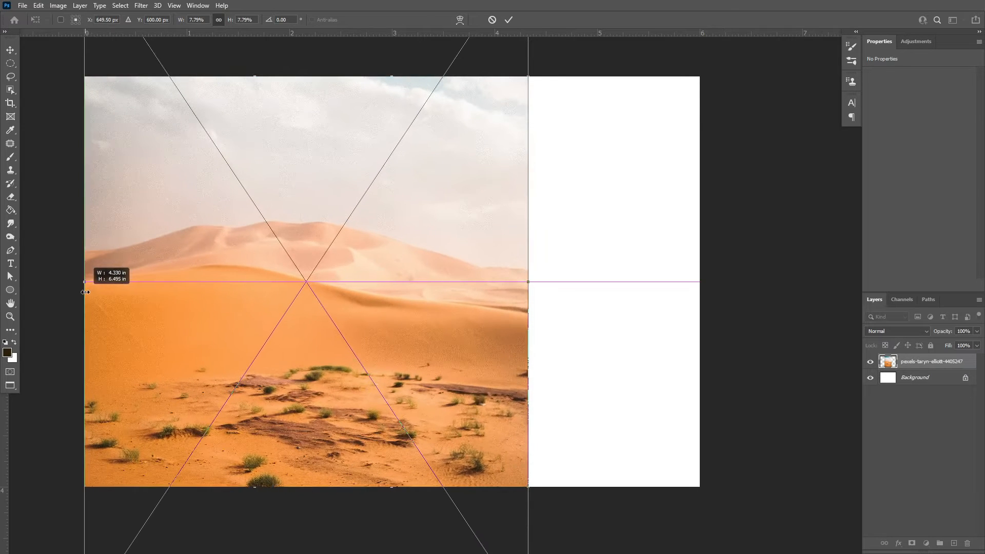
drag(526, 284, 698, 302)
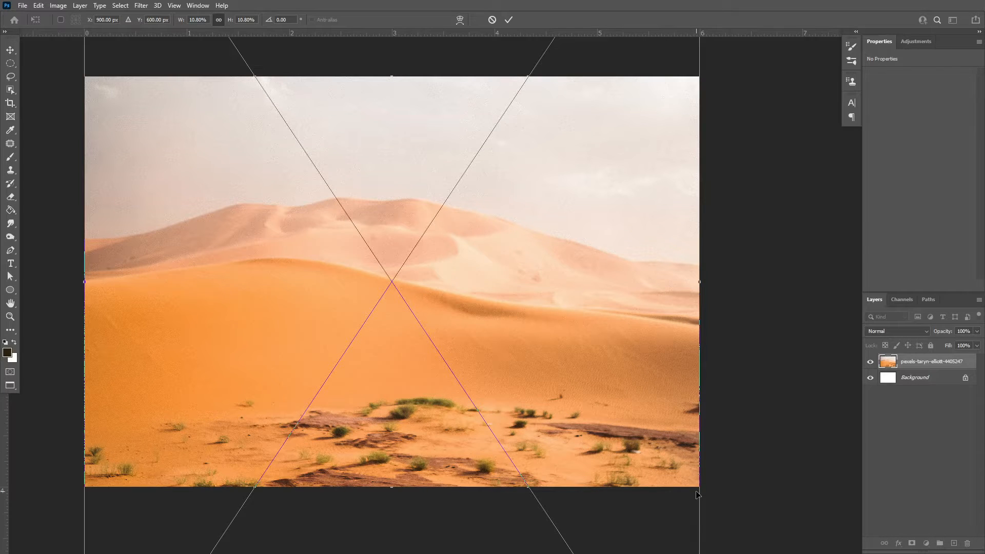
click(509, 19)
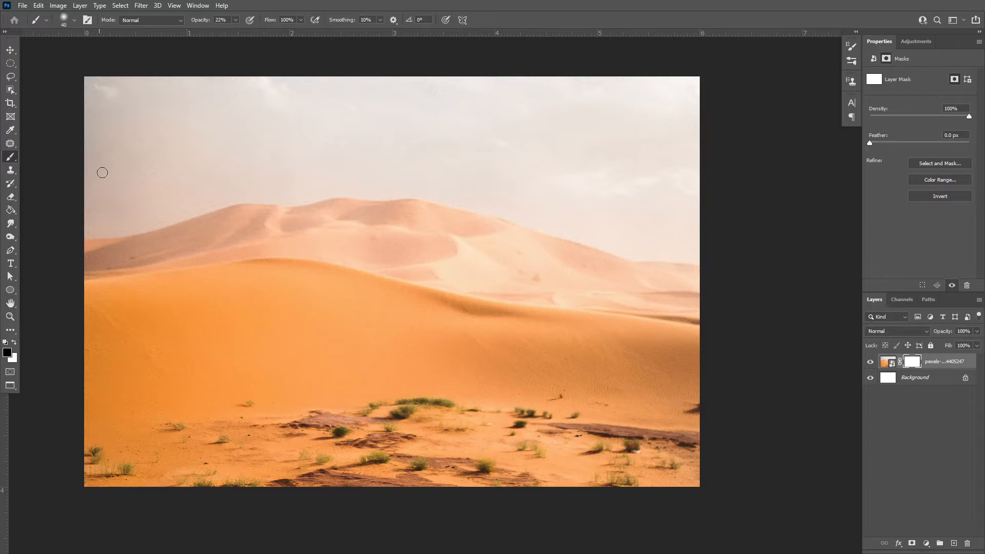
Mask out the sky and distant dunes of the desert photo with a soft 200 px black brush at 100% opacity.
key(])
mouse_move(94, 98)
mouse_down()
mouse_move(151, 105)
mouse_move(371, 80)
mouse_move(665, 73)
mouse_move(516, 105)
mouse_move(659, 159)
mouse_move(468, 184)
mouse_move(91, 195)
mouse_move(103, 231)
mouse_move(189, 235)
mouse_move(127, 246)
mouse_move(192, 241)
mouse_move(681, 297)
mouse_move(464, 263)
mouse_move(482, 160)
mouse_up()
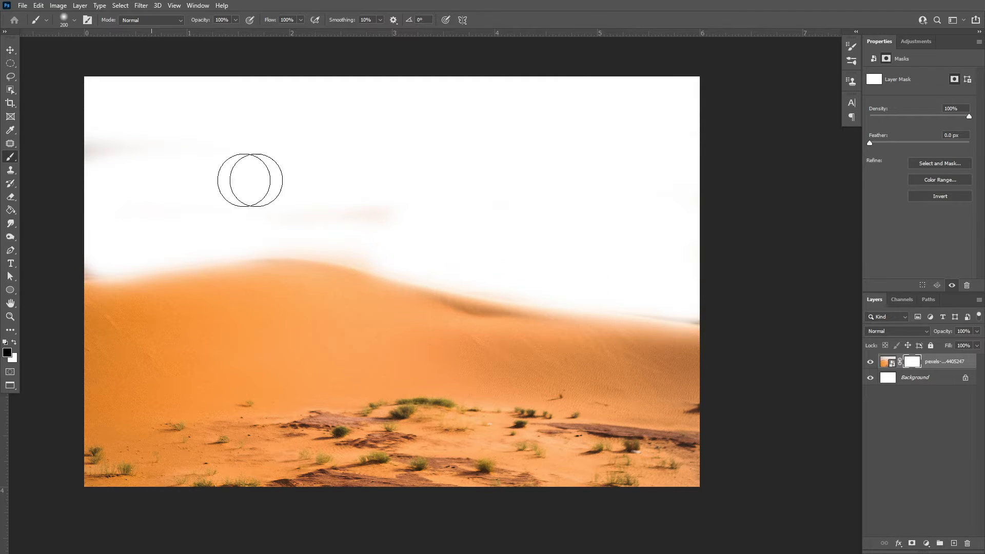
mouse_move(261, 225)
mouse_down()
mouse_move(536, 286)
mouse_move(560, 334)
mouse_move(642, 323)
mouse_move(683, 299)
mouse_move(583, 280)
mouse_up()
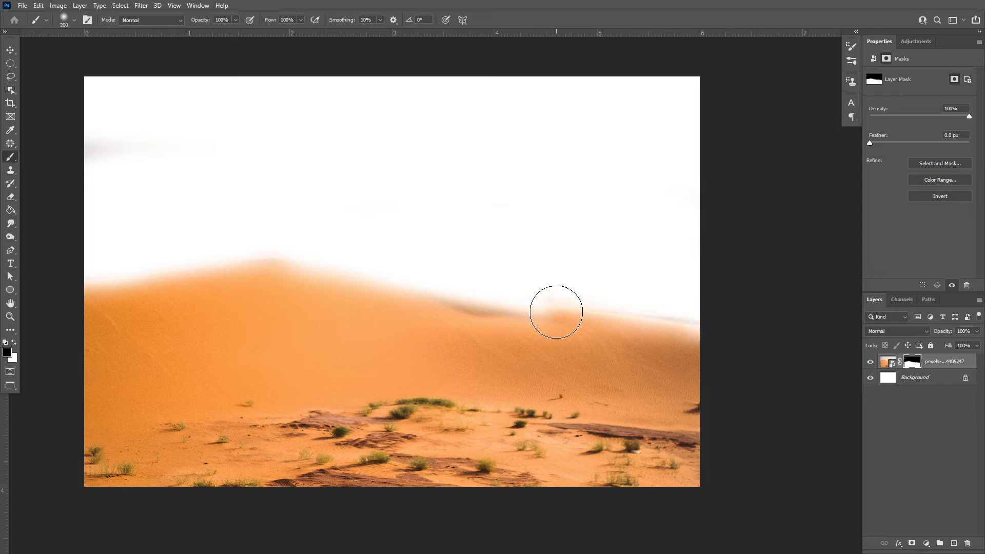
Place the mountain-and-dunes photo (2589010) from the kp folder and scale it to the full canvas width.
key(alt+Tab)
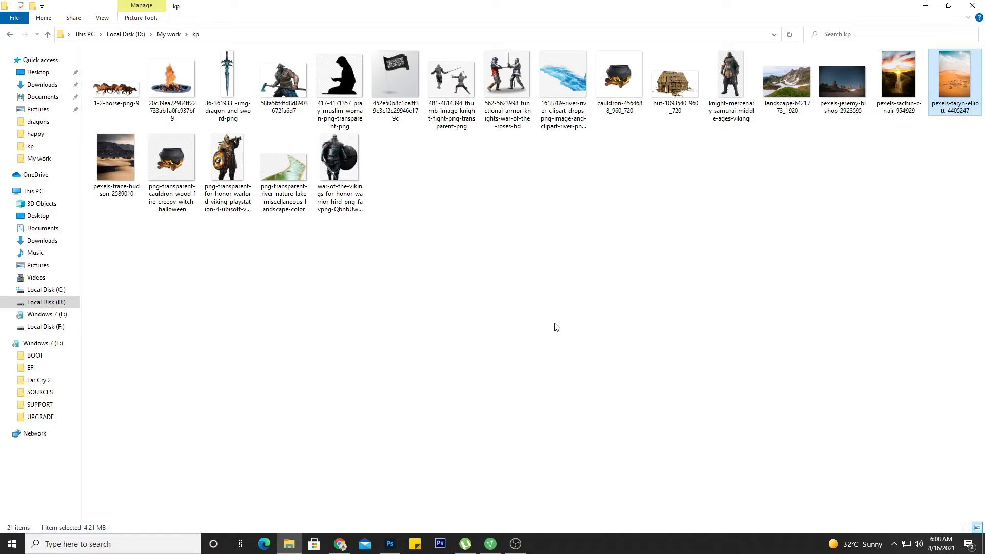
mouse_move(114, 174)
mouse_down()
mouse_move(128, 200)
mouse_move(325, 374)
mouse_move(388, 540)
mouse_move(358, 349)
mouse_up()
drag(228, 281, 79, 282)
drag(554, 278, 702, 288)
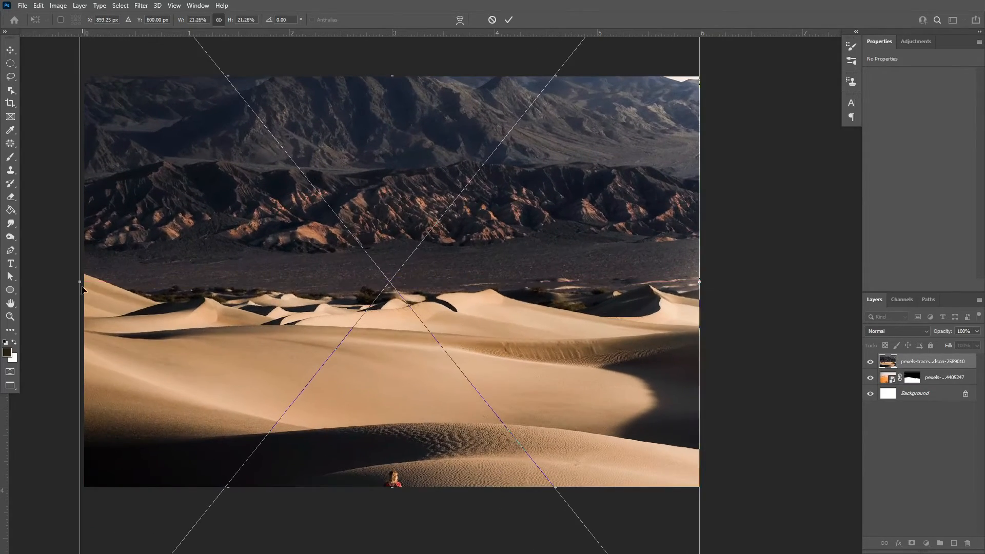
drag(82, 290, 89, 290)
click(509, 20)
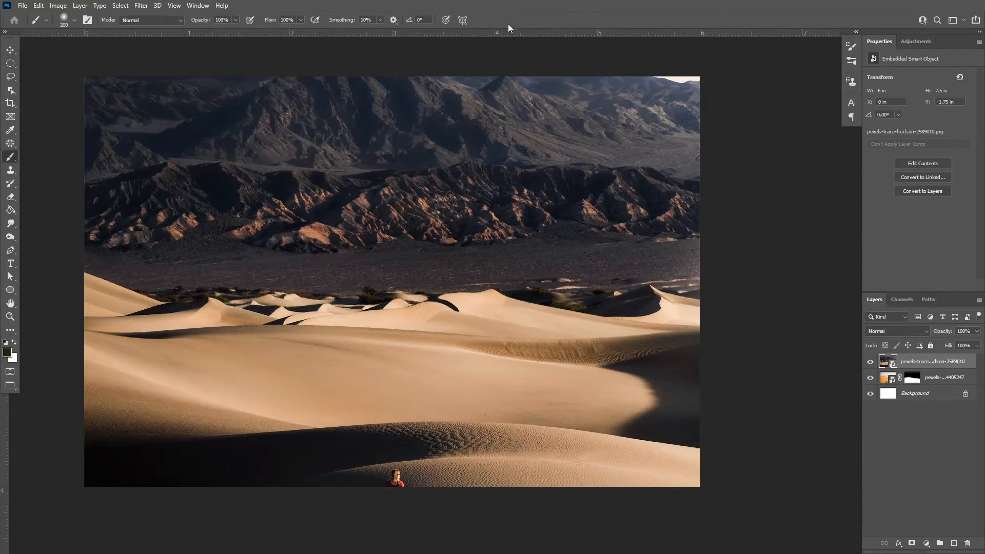
Add a layer mask to the mountain photo and paint out the band of dunes directly below the mountains with a soft brush.
click(912, 543)
scroll(447, 275, up, 5)
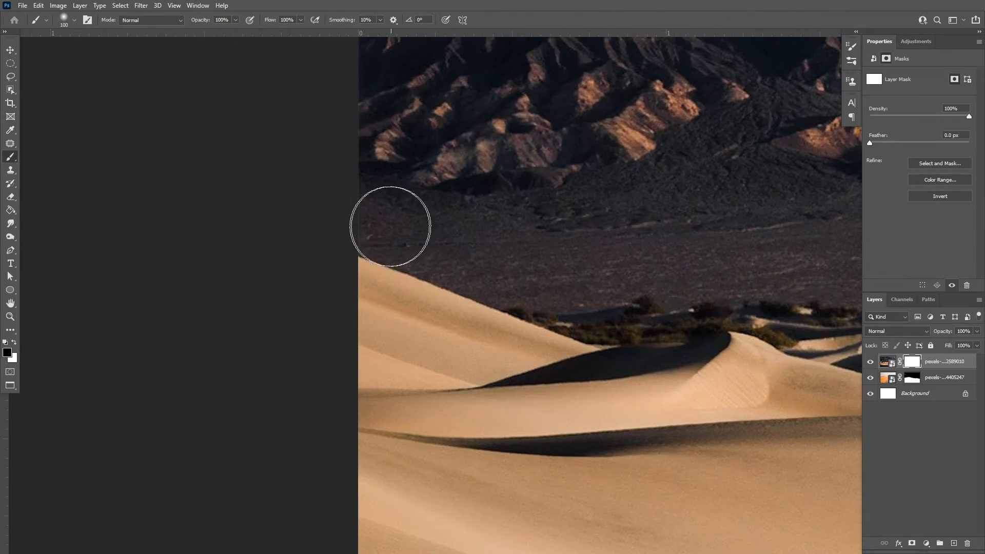
mouse_move(378, 207)
mouse_down()
mouse_move(621, 303)
mouse_move(361, 222)
mouse_move(585, 205)
mouse_move(732, 333)
mouse_move(5, 287)
mouse_up()
mouse_move(259, 165)
mouse_down()
mouse_move(652, 194)
mouse_move(479, 270)
mouse_up()
mouse_move(436, 236)
mouse_down()
mouse_move(692, 226)
mouse_move(484, 268)
mouse_move(545, 257)
mouse_move(402, 323)
mouse_move(680, 312)
mouse_move(253, 336)
mouse_move(400, 309)
mouse_move(467, 411)
mouse_move(784, 387)
mouse_move(557, 254)
mouse_up()
key(bracketright)
key(bracketright)
key(bracketright)
key(bracketright)
mouse_move(608, 299)
mouse_down()
mouse_move(330, 318)
mouse_move(561, 433)
mouse_move(95, 361)
mouse_move(462, 287)
mouse_move(528, 237)
mouse_move(785, 214)
mouse_move(740, 381)
mouse_move(800, 383)
mouse_up()
mouse_move(201, 367)
mouse_down()
mouse_move(457, 368)
mouse_move(333, 370)
mouse_up()
Mask out the mountain photo's remaining foreground dunes with a 100 px brush to reveal the orange desert.
key(ctrl+minus)
key(ctrl+minus)
key(ctrl+minus)
key(ctrl+minus)
key(ctrl+minus)
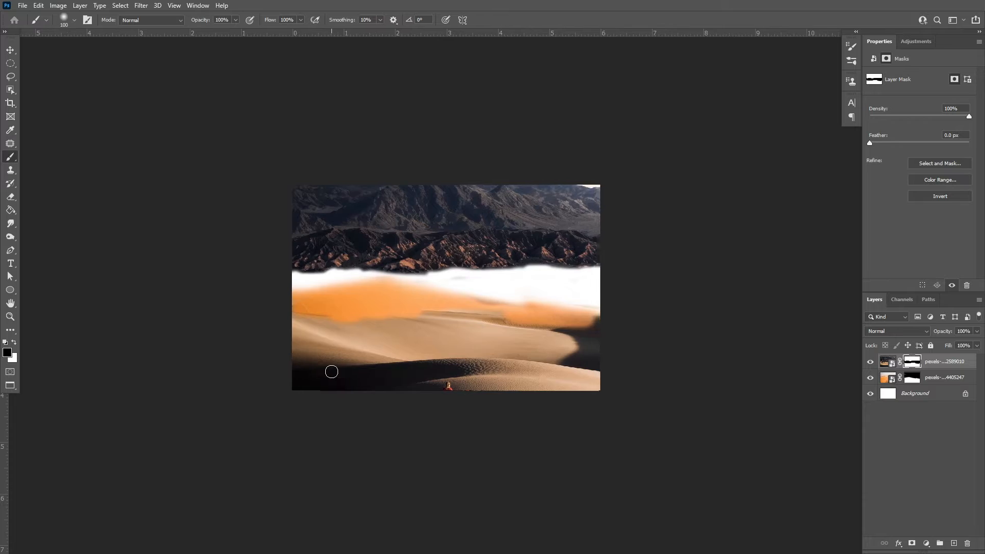
key(ctrl+plus)
key(ctrl+plus)
mouse_move(215, 346)
mouse_down()
mouse_move(698, 413)
mouse_move(679, 339)
mouse_move(615, 482)
mouse_move(637, 431)
mouse_move(354, 451)
mouse_move(264, 475)
mouse_move(126, 461)
mouse_move(259, 391)
mouse_move(171, 368)
mouse_move(120, 394)
mouse_move(305, 440)
mouse_up()
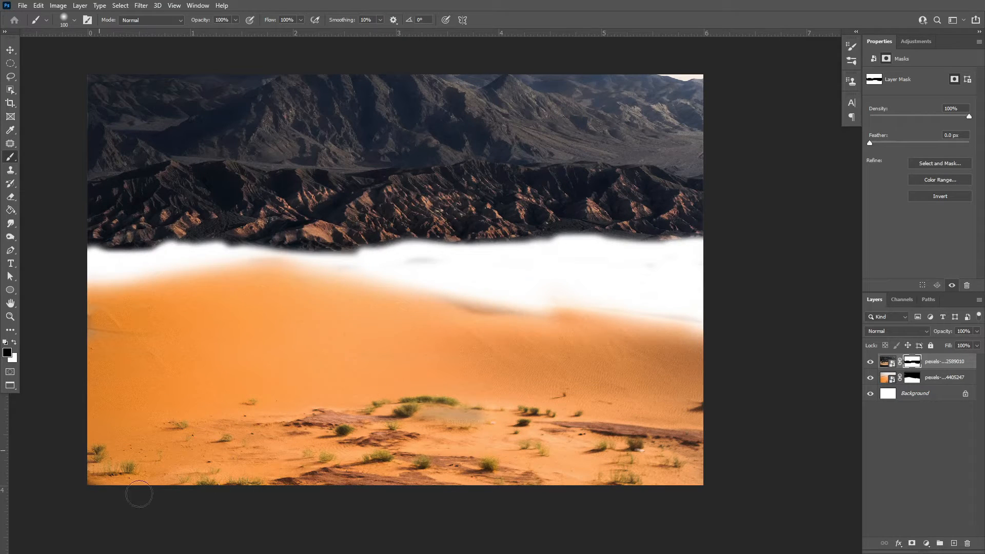
Reorder the mountain layer beneath the orange sand layer and move the mountains down behind the dune.
drag(931, 378, 932, 383)
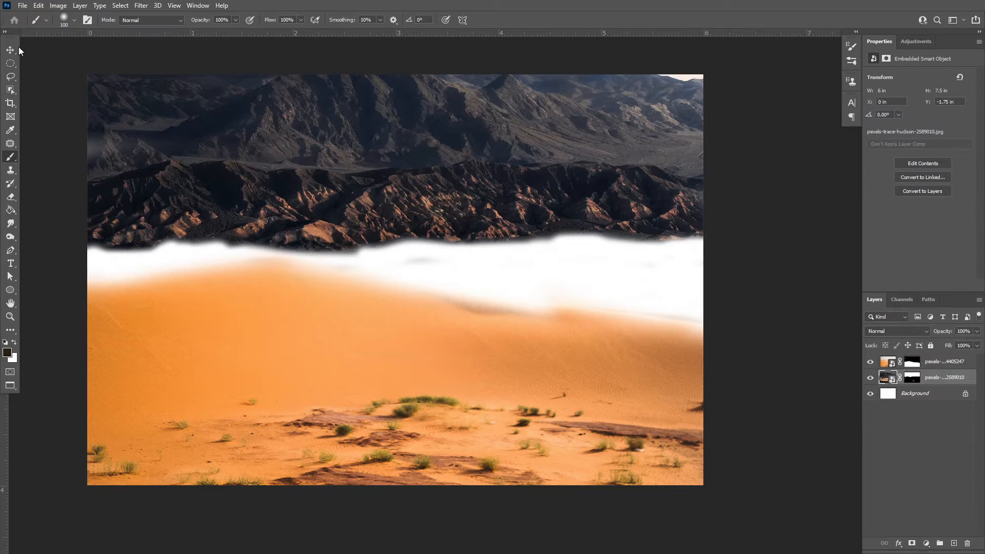
key(v)
drag(382, 173, 377, 290)
Rework the dune edge on the sand layer's mask with a 40 px brush, restoring sand at its right end.
key(alt+bracketright)
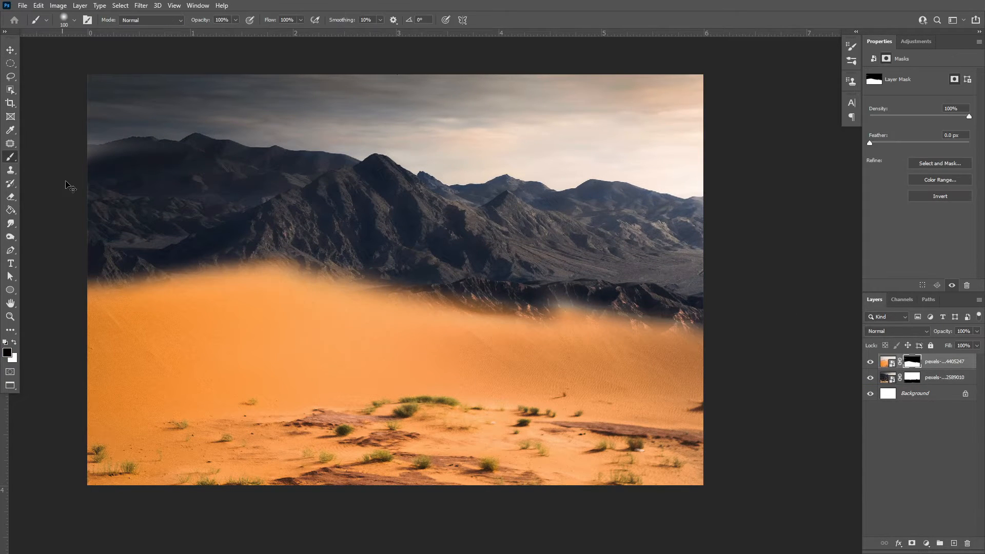
scroll(66, 185, up, 5)
mouse_move(159, 267)
mouse_down()
mouse_move(362, 242)
mouse_move(636, 181)
mouse_move(132, 194)
mouse_move(340, 246)
mouse_move(30, 237)
mouse_up()
scroll(132, 194, right, 10)
scroll(341, 246, right, 10)
scroll(247, 238, right, 8)
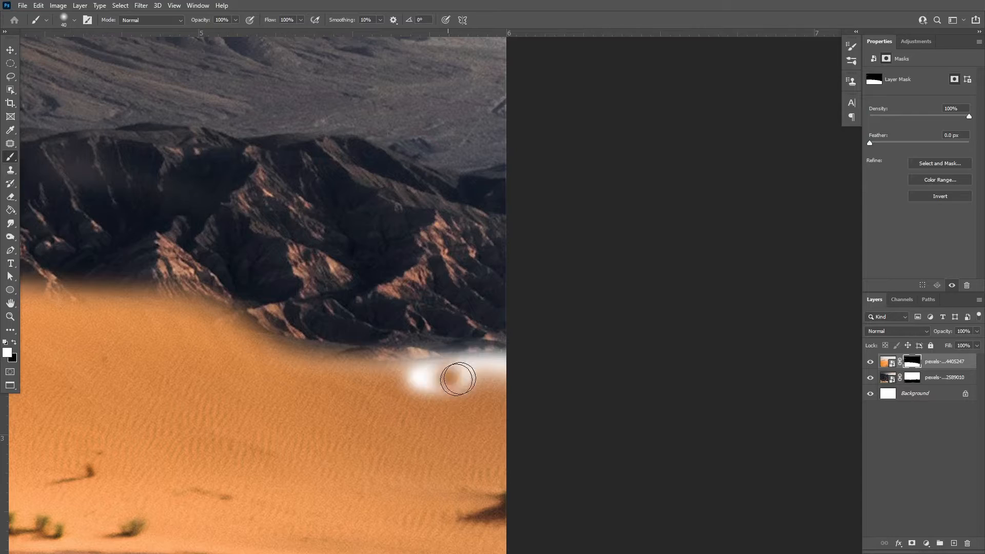
mouse_move(458, 379)
mouse_down()
mouse_move(525, 369)
mouse_move(469, 378)
mouse_move(356, 343)
mouse_up()
Paint black on the sand mask along the dune ridge to hide sand overlapping the mountains, working from right to left.
scroll(356, 343, left, 10)
key(x)
mouse_move(529, 313)
mouse_down()
mouse_move(392, 308)
mouse_move(389, 316)
mouse_move(57, 241)
mouse_up()
scroll(57, 241, left, 8)
drag(641, 288, 175, 206)
drag(369, 262, 144, 139)
scroll(144, 138, left, 8)
drag(564, 215, 317, 179)
scroll(316, 179, left, 8)
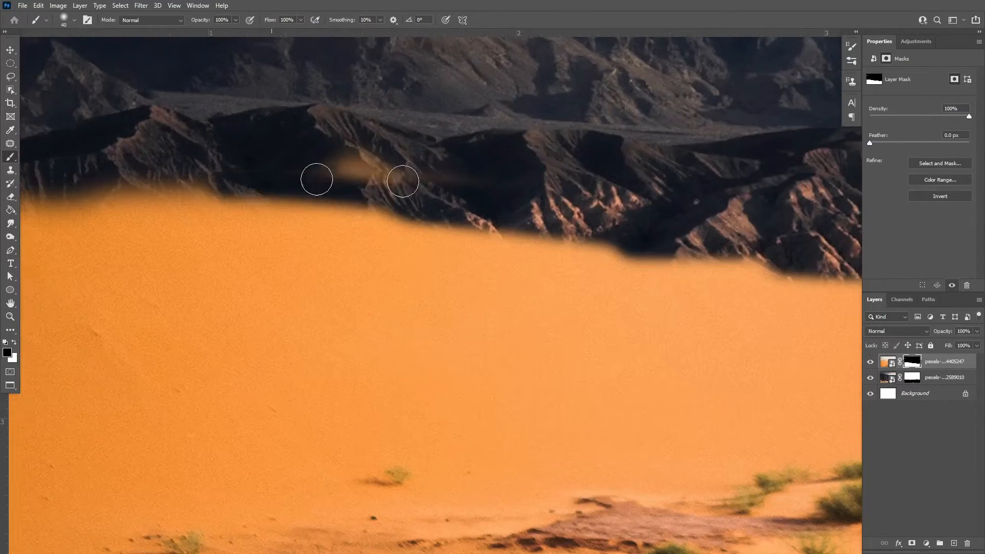
scroll(316, 179, left, 8)
mouse_move(626, 215)
mouse_down()
mouse_move(337, 209)
mouse_move(310, 245)
mouse_move(697, 262)
mouse_move(334, 270)
mouse_up()
Lower the sand's upper edge on its mask to a nearly level line at the foot of the mountains.
scroll(334, 270, right, 20)
mouse_move(385, 242)
mouse_down()
mouse_move(358, 244)
mouse_move(784, 254)
mouse_up()
drag(785, 254, 140, 264)
mouse_move(354, 303)
mouse_down()
mouse_move(628, 276)
mouse_move(739, 282)
mouse_up()
mouse_move(189, 259)
mouse_down()
mouse_move(341, 246)
mouse_move(376, 232)
mouse_up()
drag(539, 271, 149, 275)
drag(202, 248, 361, 204)
drag(462, 244, 99, 240)
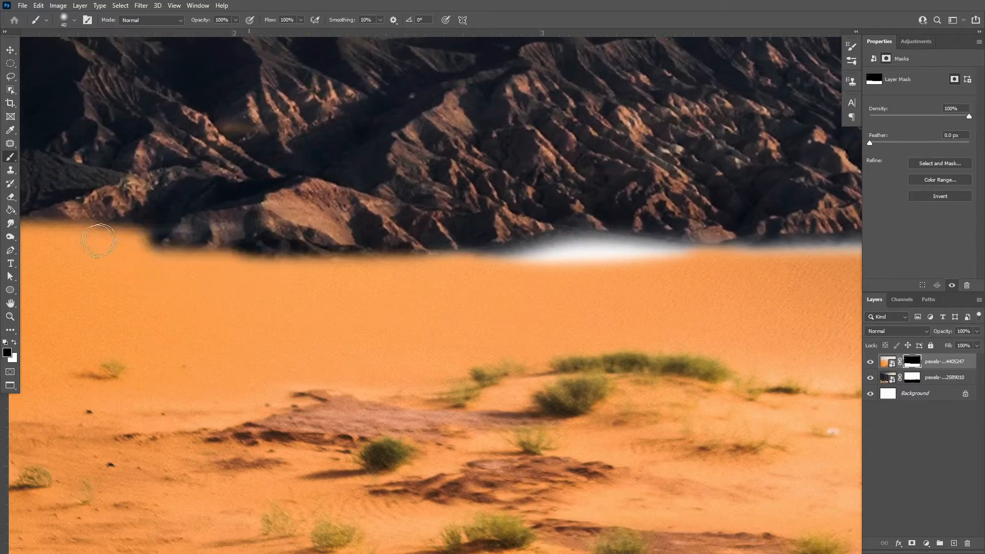
scroll(99, 240, left, 16)
drag(220, 216, 446, 226)
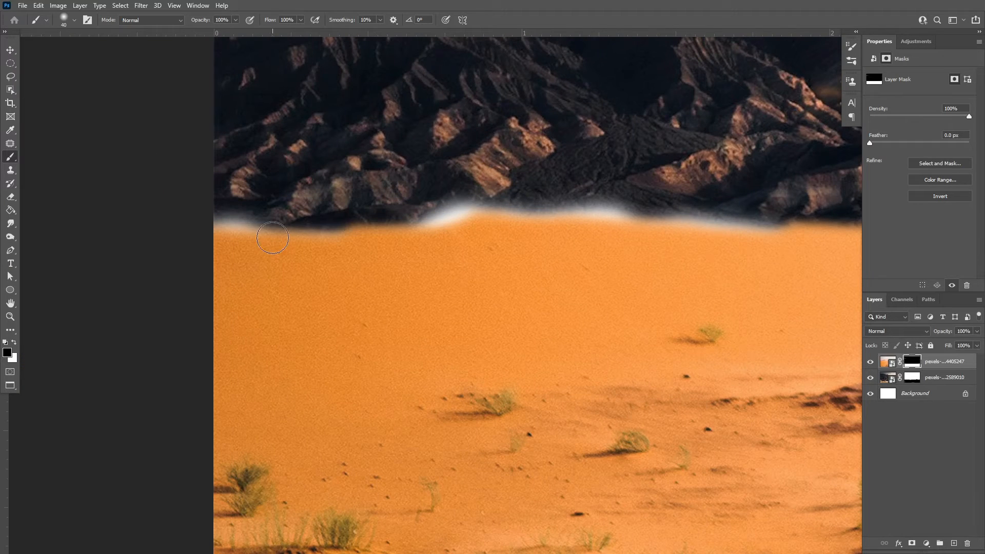
Restore sand over the white gaps along the left part of the edge with a 20 px white brush.
scroll(231, 226, up, 2)
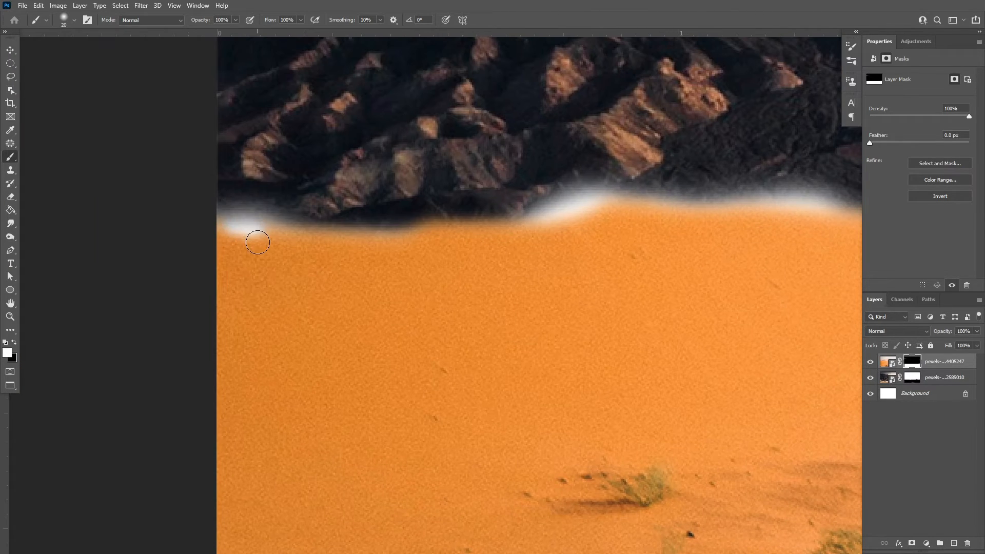
drag(618, 202, 744, 212)
drag(614, 234, 365, 251)
drag(585, 226, 739, 239)
drag(498, 286, 44, 292)
drag(397, 248, 22, 306)
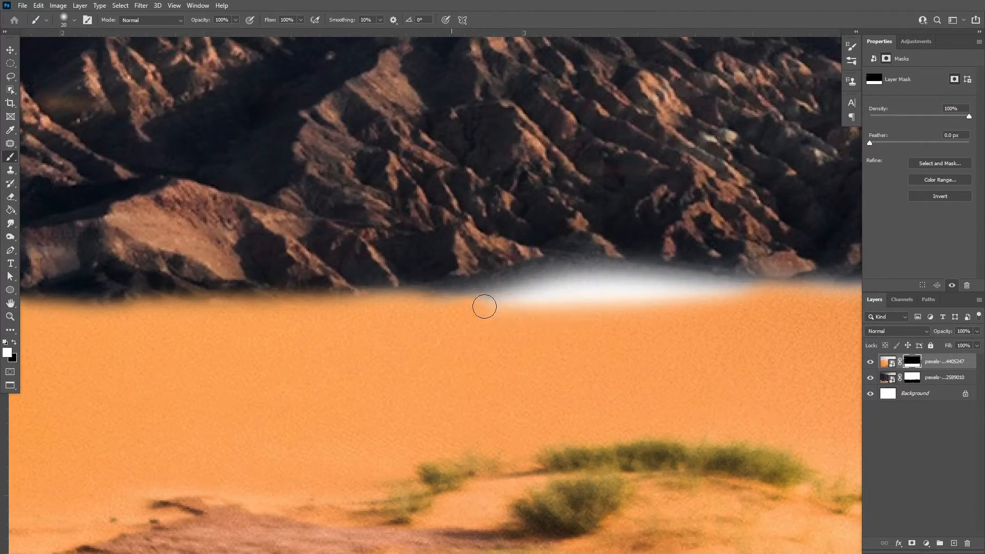
Fill the white gaps along the middle and right of the sand edge and even out its contour with a 20 px brush.
drag(483, 306, 752, 294)
mouse_move(630, 279)
mouse_down()
mouse_move(679, 290)
mouse_move(358, 297)
mouse_up()
mouse_move(587, 314)
mouse_down()
mouse_move(460, 318)
mouse_move(159, 370)
mouse_up()
mouse_move(281, 312)
mouse_down()
mouse_move(419, 308)
mouse_move(362, 307)
mouse_up()
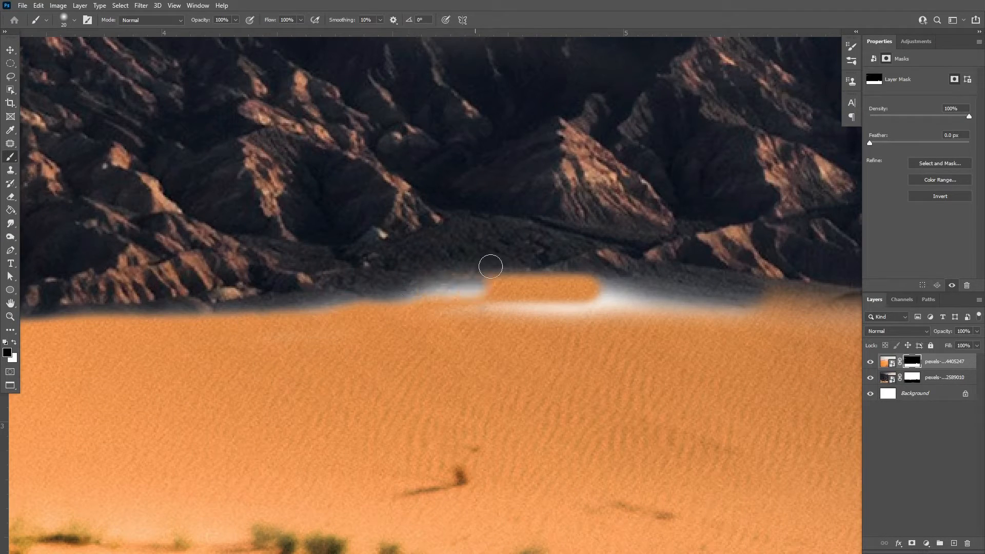
key(b)
key(x)
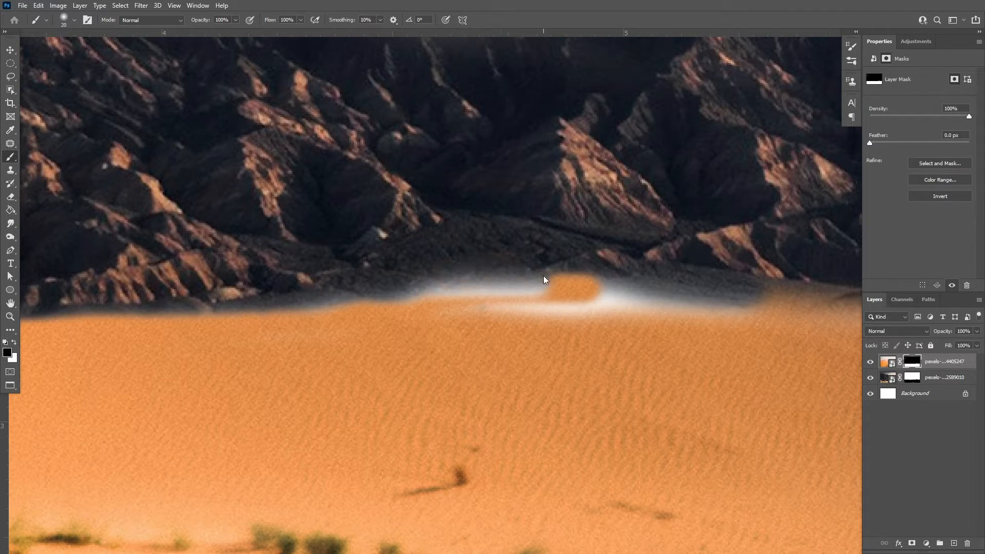
drag(536, 293, 487, 320)
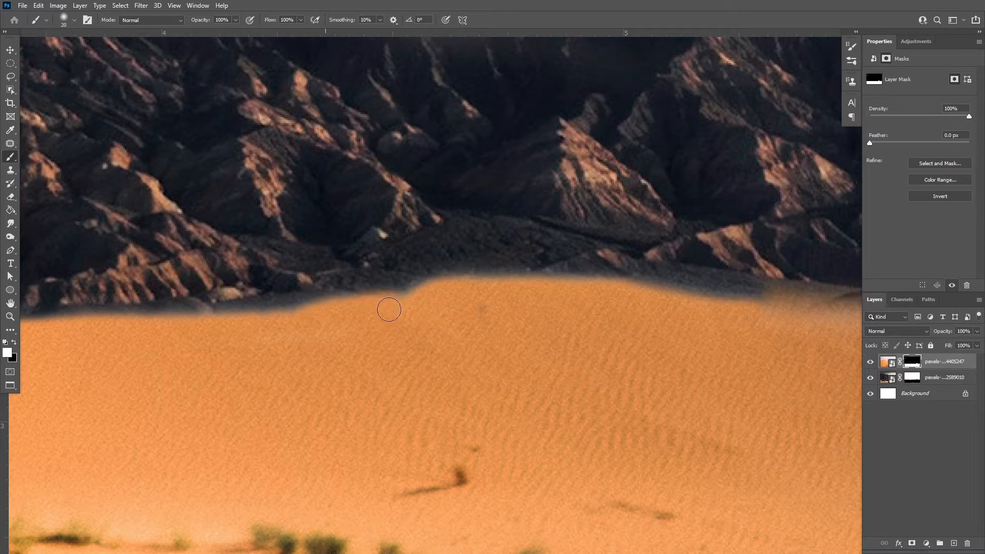
scroll(388, 309, down, 6)
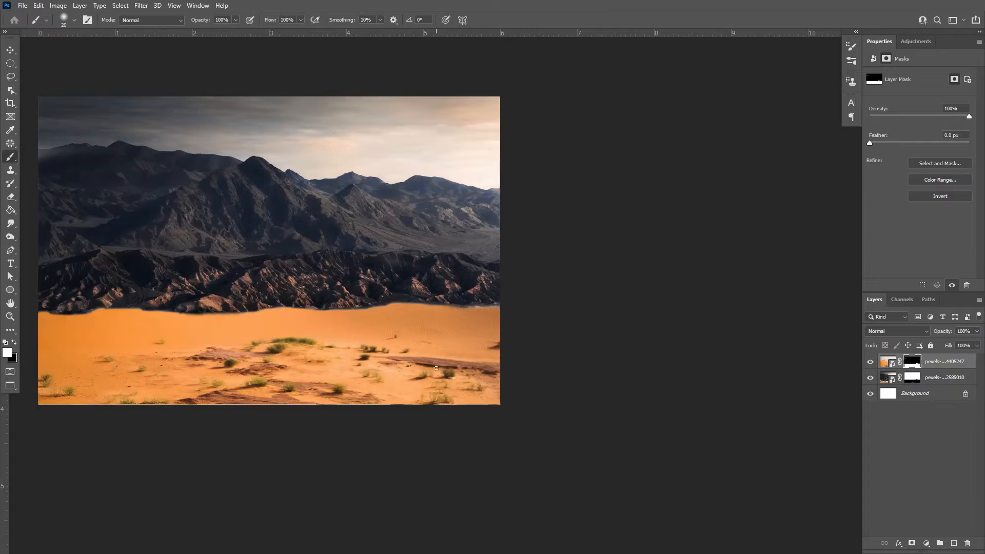
scroll(436, 367, down, 2)
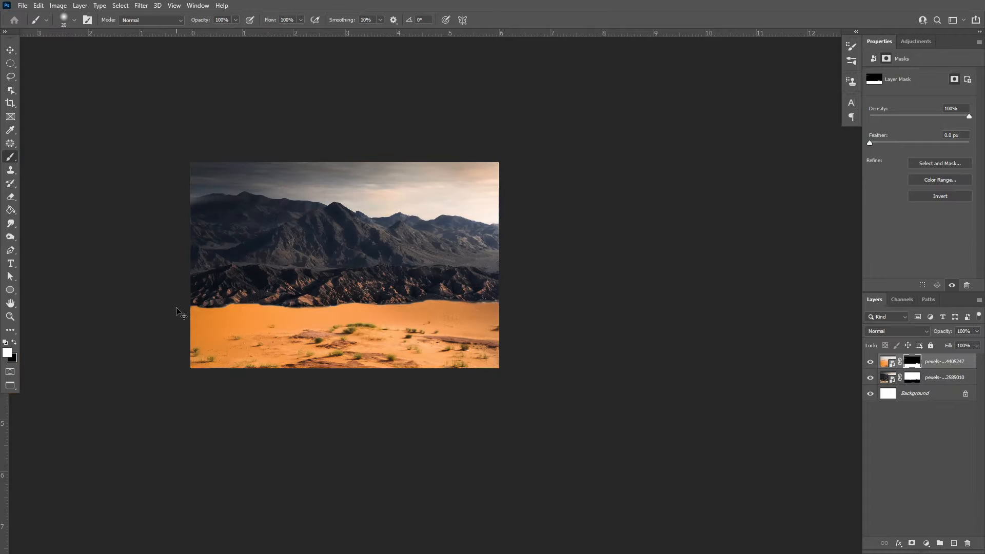
Target the mountain layer's mask and paint out the sky in the upper left corner with a 40 px black brush.
key(ctrl+plus)
key(ctrl+plus)
drag(68, 208, 369, 413)
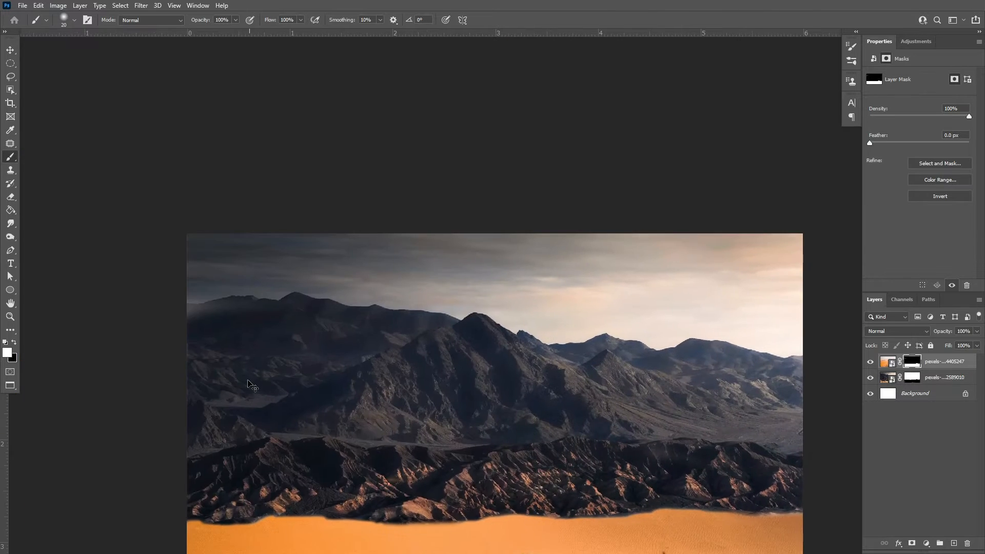
key(ctrl+plus)
key(ctrl+plus)
drag(180, 464, 714, 497)
key(alt+bracketleft)
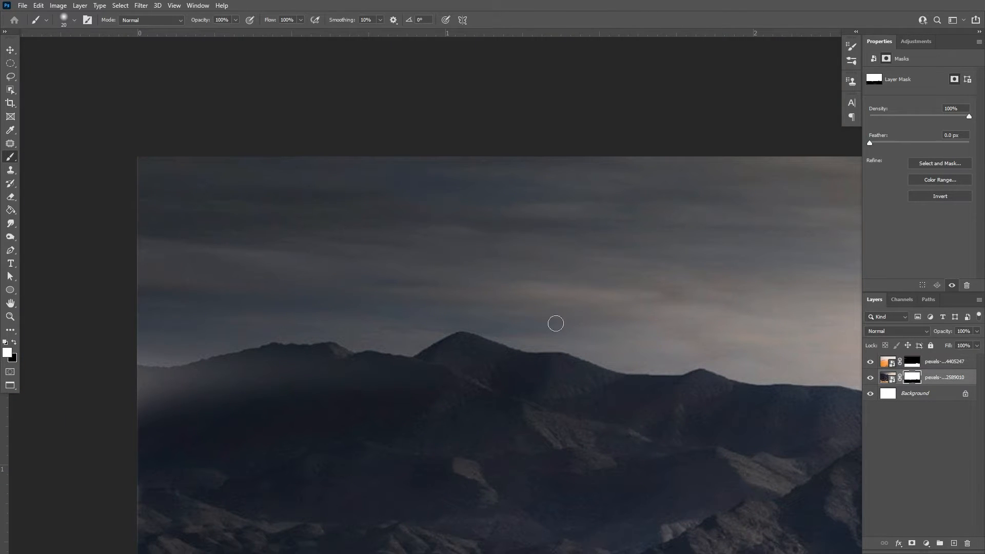
key(x)
mouse_move(163, 176)
mouse_down()
mouse_move(286, 194)
mouse_move(195, 164)
mouse_move(224, 225)
mouse_move(159, 225)
mouse_up()
drag(516, 221, 161, 235)
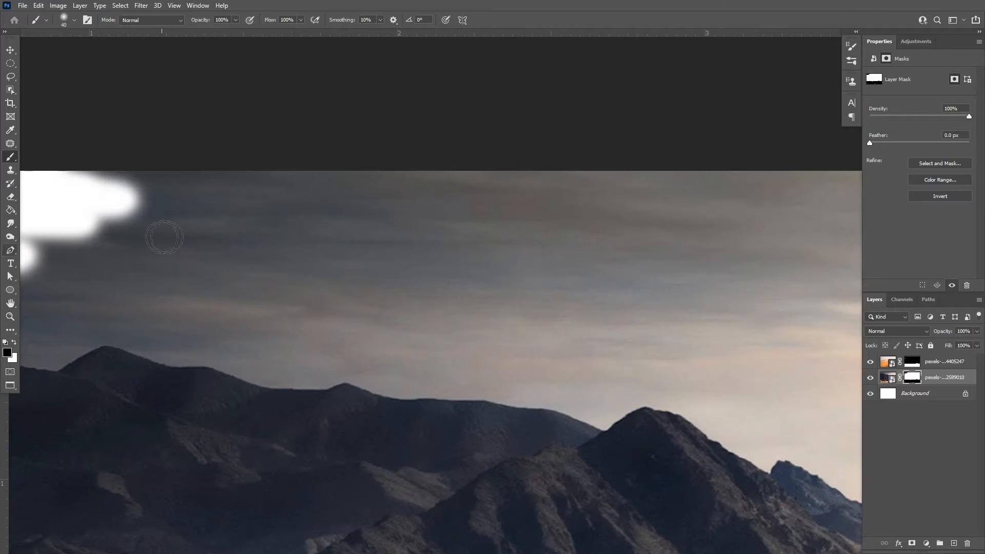
Mask out the mountain photo's sky along the top and right borders of the canvas.
mouse_move(66, 251)
mouse_down()
mouse_move(55, 231)
mouse_move(530, 193)
mouse_move(152, 258)
mouse_up()
drag(207, 272, 734, 246)
drag(636, 247, 245, 254)
drag(169, 271, 795, 262)
drag(633, 261, 228, 294)
mouse_move(230, 300)
mouse_down()
mouse_move(487, 294)
mouse_move(426, 454)
mouse_up()
drag(340, 457, 278, 202)
drag(386, 173, 354, 277)
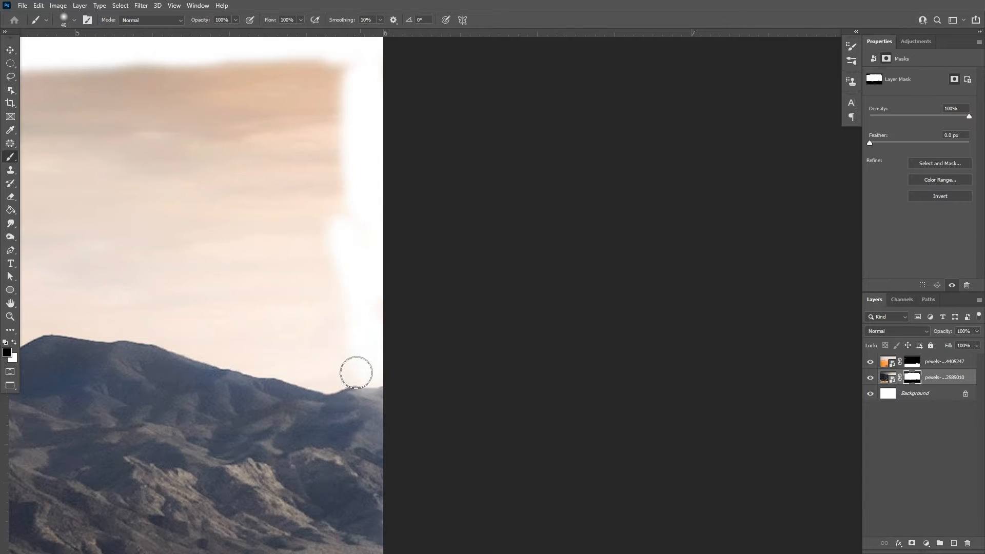
mouse_move(356, 373)
mouse_down()
mouse_move(313, 103)
mouse_move(328, 72)
mouse_up()
mouse_move(194, 209)
mouse_down()
mouse_move(624, 160)
mouse_move(728, 169)
mouse_up()
drag(218, 159, 816, 260)
drag(190, 231, 821, 261)
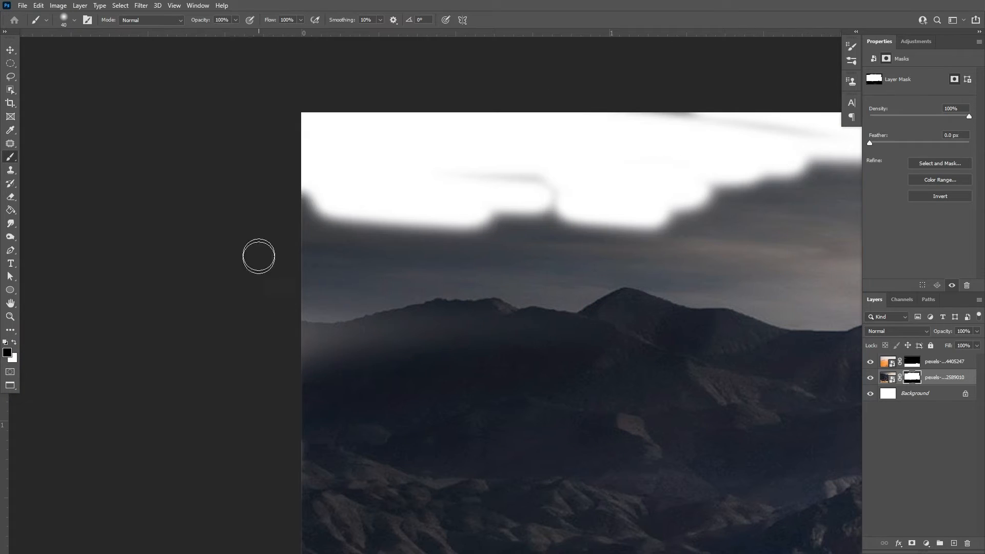
Mask the sky closely along the mountain ridge line with a soft brush.
mouse_move(310, 196)
mouse_down()
mouse_move(301, 295)
mouse_move(614, 278)
mouse_move(702, 301)
mouse_up()
mouse_move(703, 301)
mouse_down()
mouse_move(454, 368)
mouse_move(609, 383)
mouse_up()
mouse_move(683, 431)
mouse_down()
mouse_move(458, 406)
mouse_move(554, 380)
mouse_move(631, 400)
mouse_move(734, 402)
mouse_move(753, 419)
mouse_move(283, 386)
mouse_move(391, 419)
mouse_move(829, 402)
mouse_move(523, 394)
mouse_move(493, 410)
mouse_up()
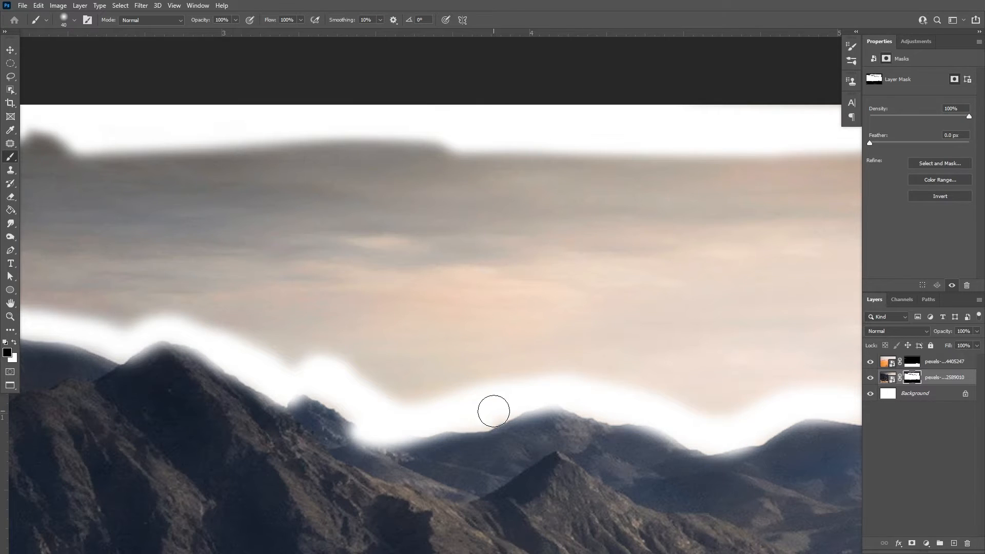
drag(486, 461, 59, 407)
mouse_move(337, 357)
mouse_down()
mouse_move(483, 365)
mouse_move(491, 380)
mouse_up()
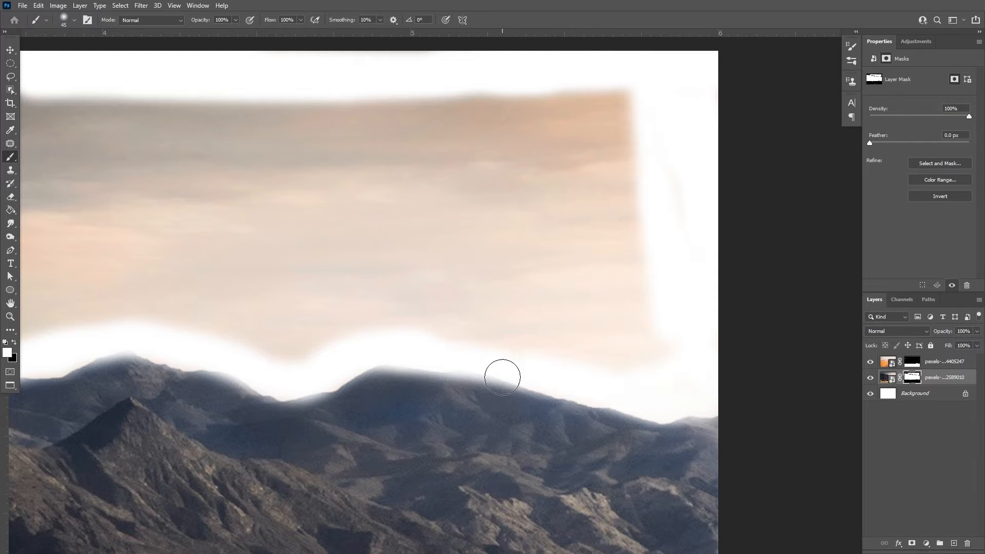
Mask out the remaining sky above the right and central peaks with a 60 px black brush.
key(bracketright)
key(bracketright)
key(x)
mouse_move(567, 328)
mouse_down()
mouse_move(637, 356)
mouse_move(593, 158)
mouse_move(103, 128)
mouse_move(308, 303)
mouse_move(27, 154)
mouse_move(185, 312)
mouse_move(113, 282)
mouse_up()
scroll(444, 315, left, 5)
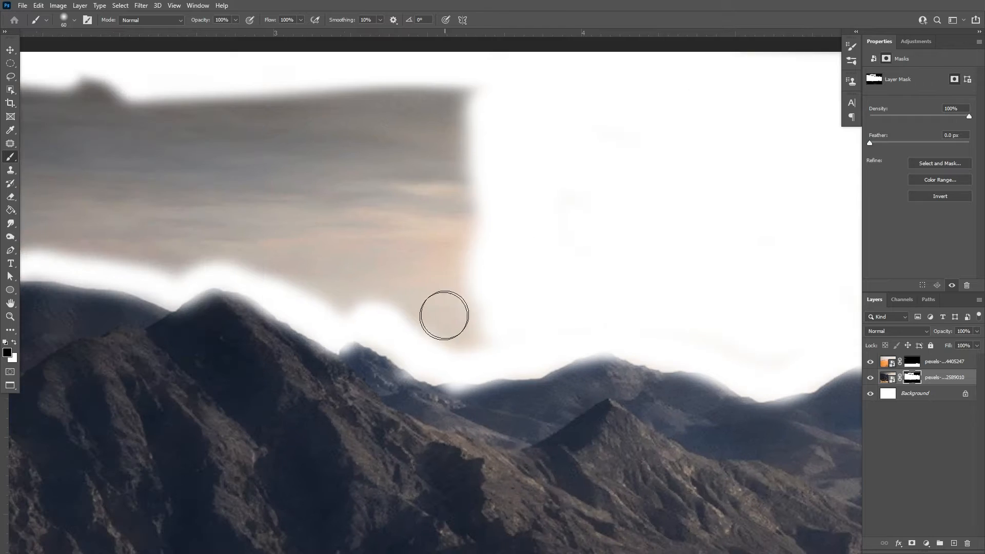
mouse_move(444, 315)
mouse_down()
mouse_move(345, 161)
mouse_move(438, 316)
mouse_move(37, 88)
mouse_up()
Mask out the last sky remnants above the left-hand mountains with the 60 px brush.
scroll(398, 221, left, 3)
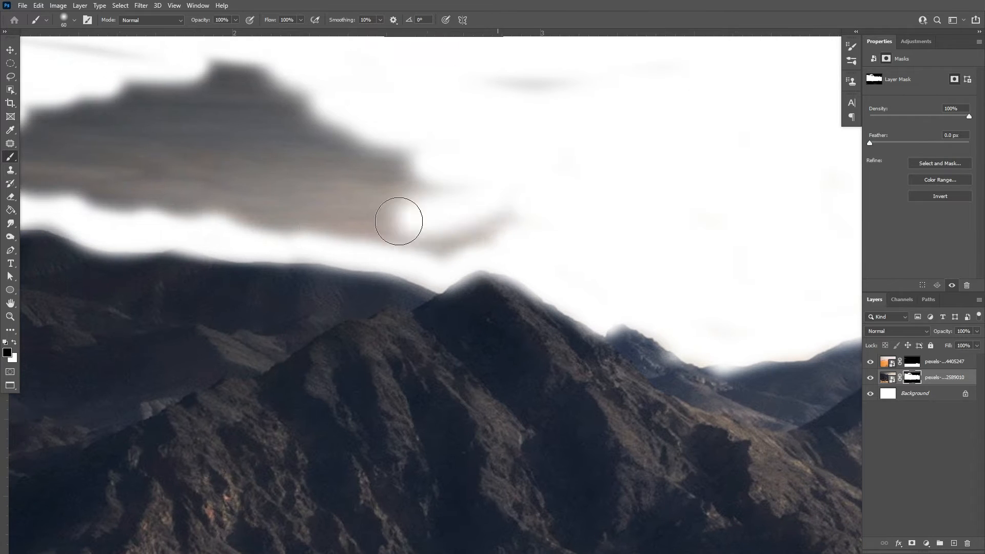
mouse_move(399, 221)
mouse_down()
mouse_move(137, 72)
mouse_move(523, 229)
mouse_up()
scroll(620, 70, left, 1)
drag(620, 70, 315, 133)
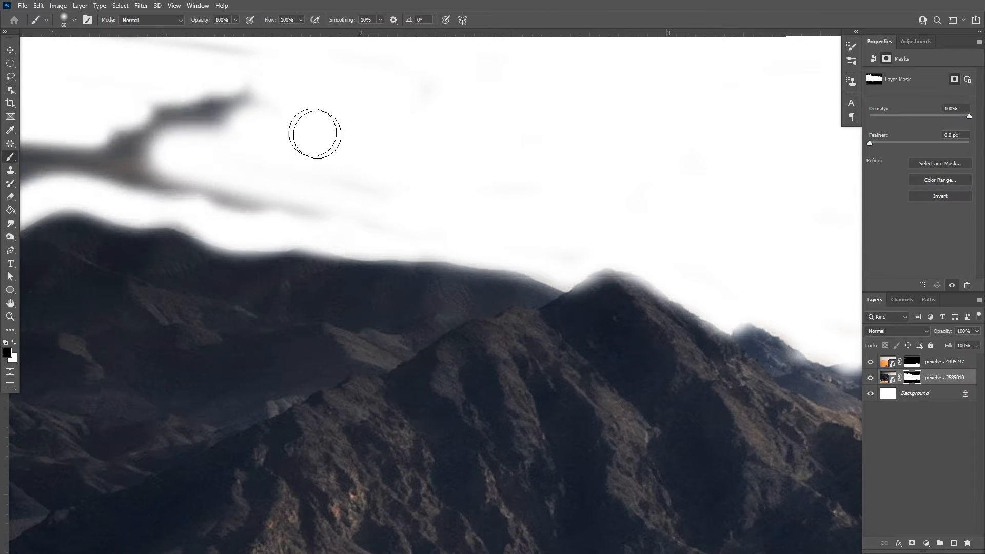
scroll(315, 133, left, 3)
mouse_move(614, 200)
mouse_down()
mouse_move(193, 128)
mouse_move(253, 159)
mouse_move(60, 161)
mouse_move(77, 187)
mouse_up()
key(ctrl+minus)
key(ctrl+minus)
key(ctrl+minus)
key(ctrl+minus)
key(ctrl+plus)
key(ctrl+plus)
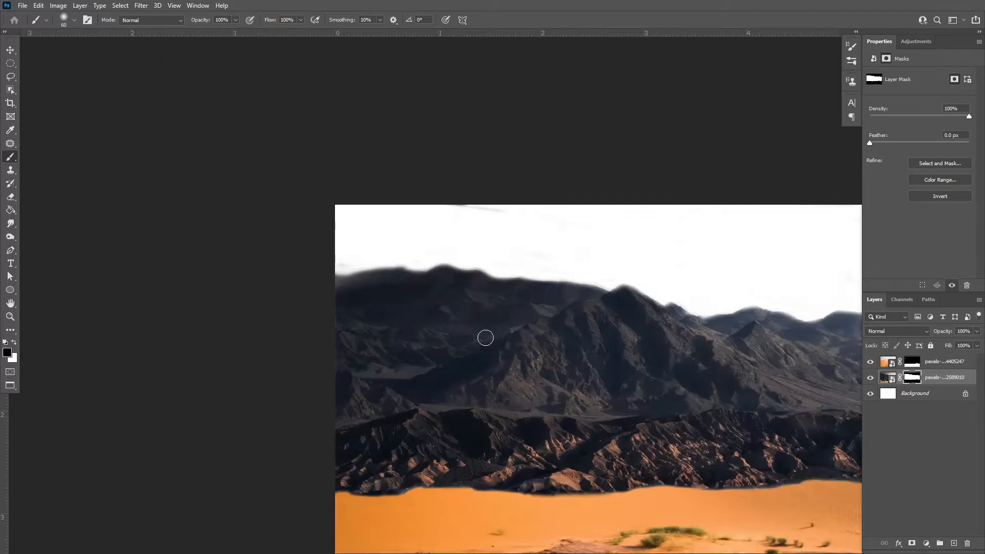
Add a Color Balance adjustment layer above the sand photo with midtones at red +23, green -4 and blue -29.
drag(575, 388, 380, 272)
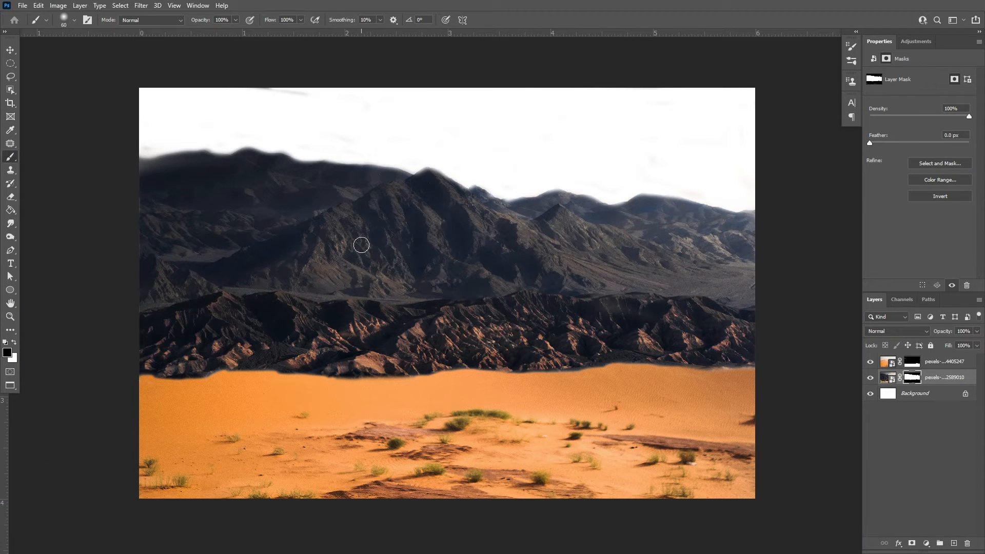
click(939, 361)
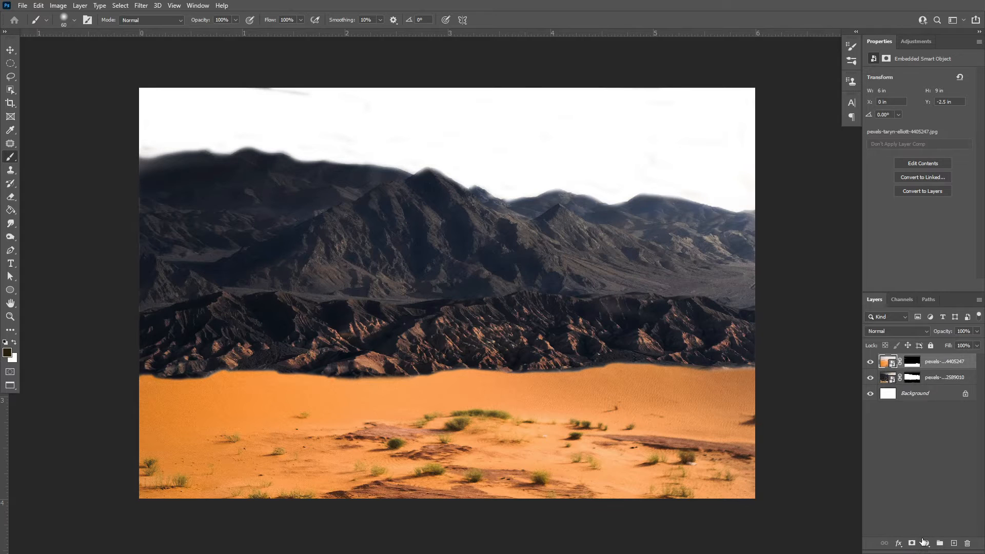
click(926, 543)
click(924, 456)
drag(906, 96, 909, 118)
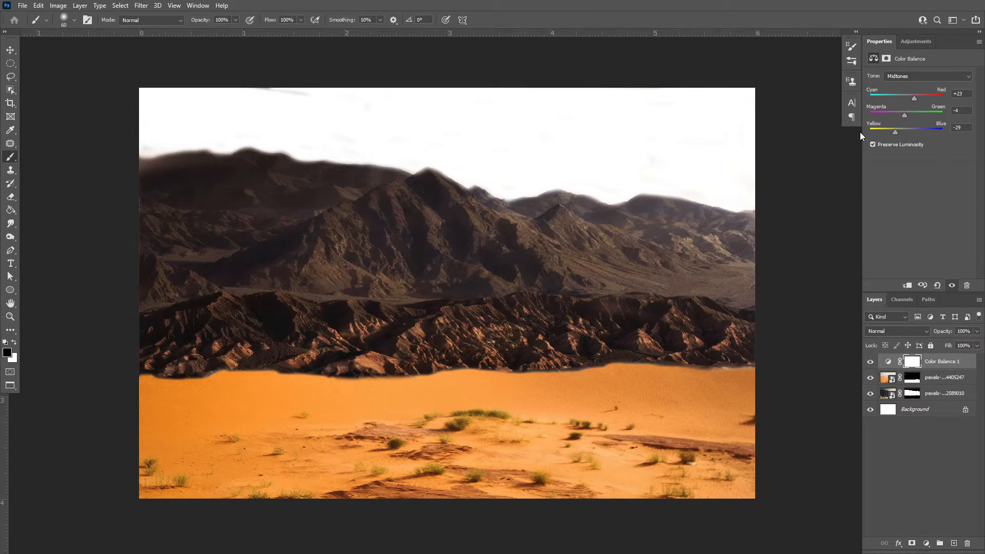
Add a Vibrance adjustment layer above the Color Balance layer and mute the composite's colours.
click(926, 543)
click(923, 439)
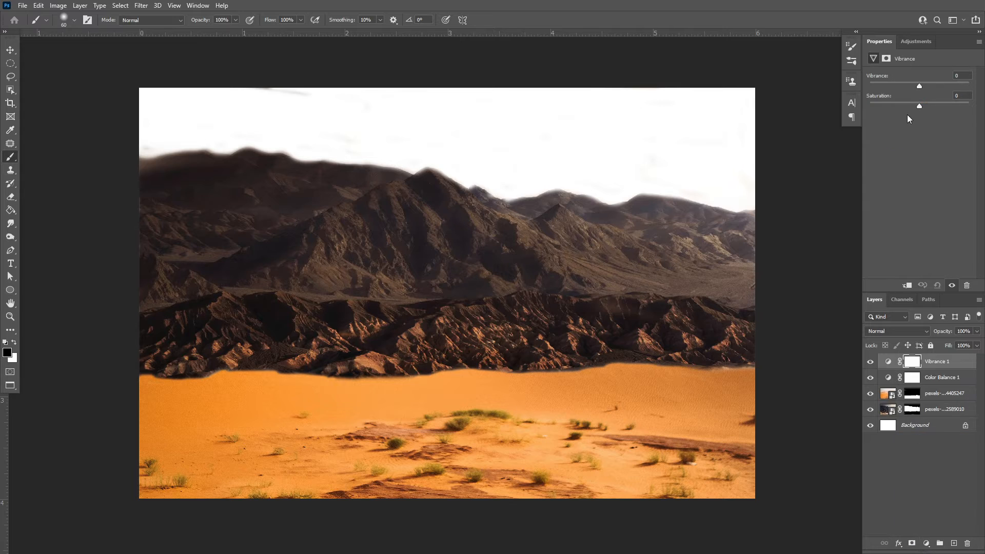
drag(907, 115, 378, 211)
Place the sunset waterfall photo in the composite and scale it to the full 6 in canvas width.
key(alt+Tab)
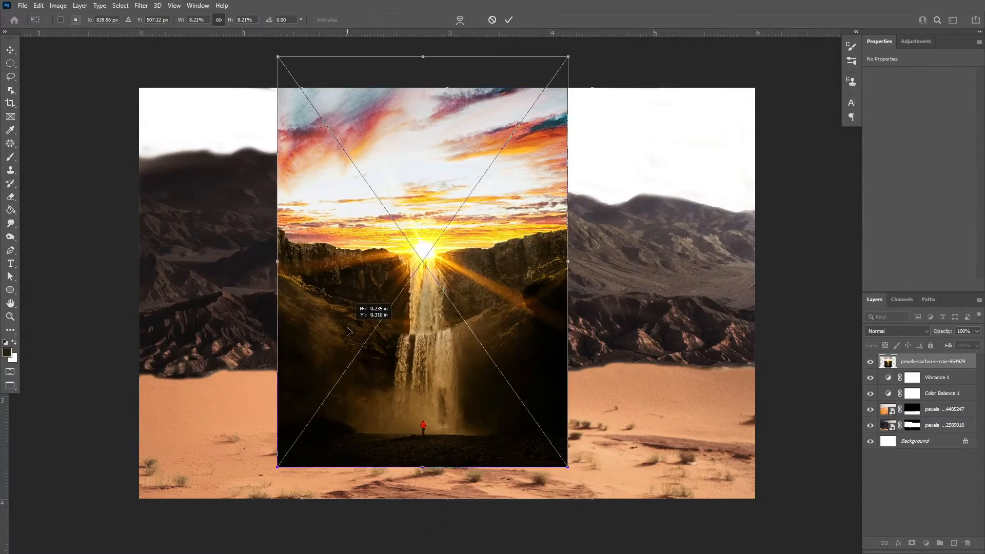
drag(348, 332, 333, 339)
drag(264, 270, 140, 258)
drag(555, 270, 752, 274)
click(509, 21)
key(b)
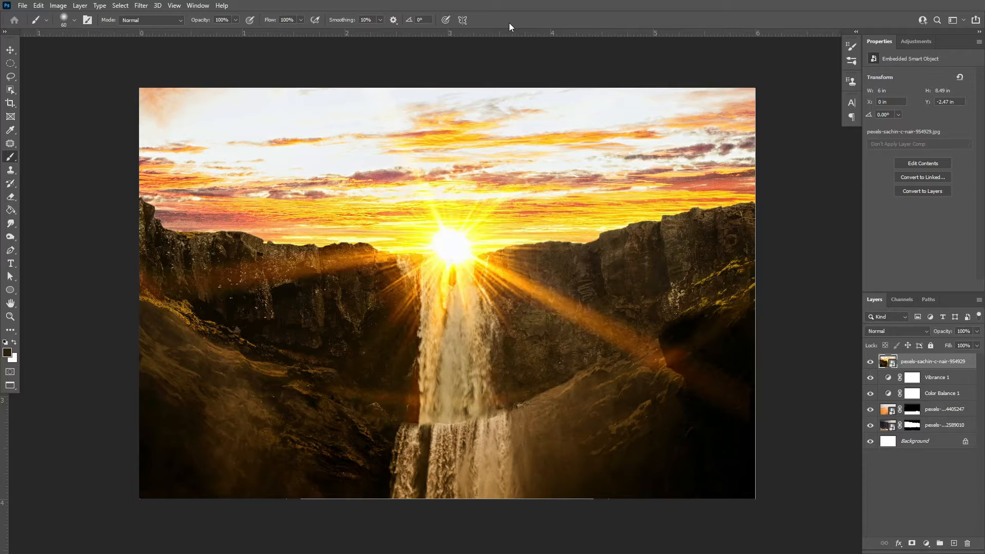
Put the sunset photo's layer directly above the Background and shift it up until the sun sits behind the central peak.
drag(941, 402, 943, 436)
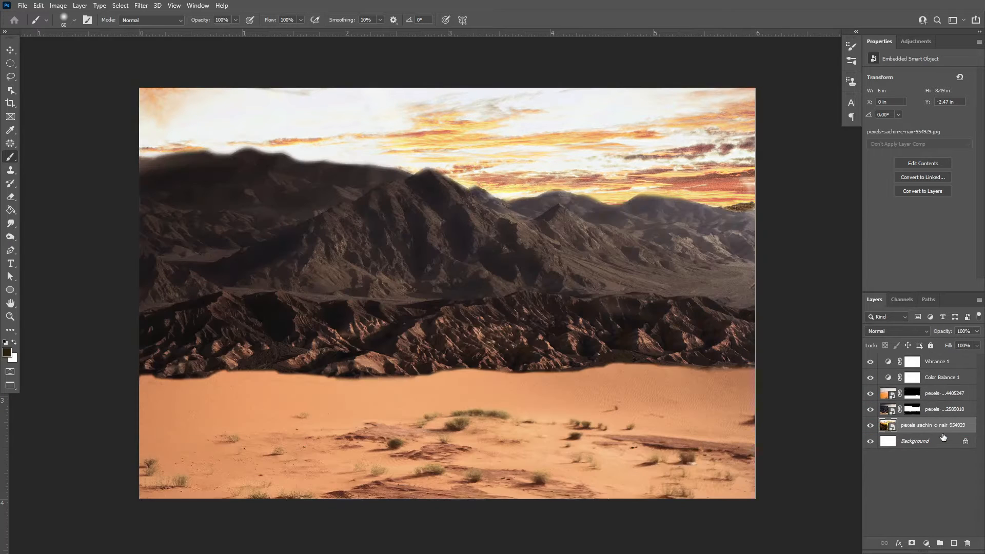
drag(452, 153, 448, 117)
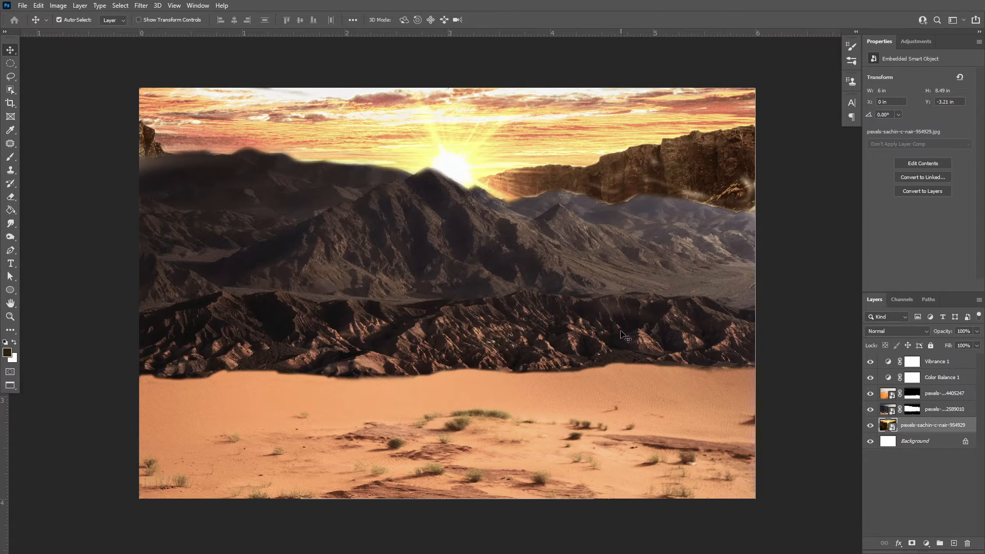
Retune the Color Balance midtones to cool the mountains, and set Vibrance to +34 and Saturation to -6.
click(928, 362)
click(917, 379)
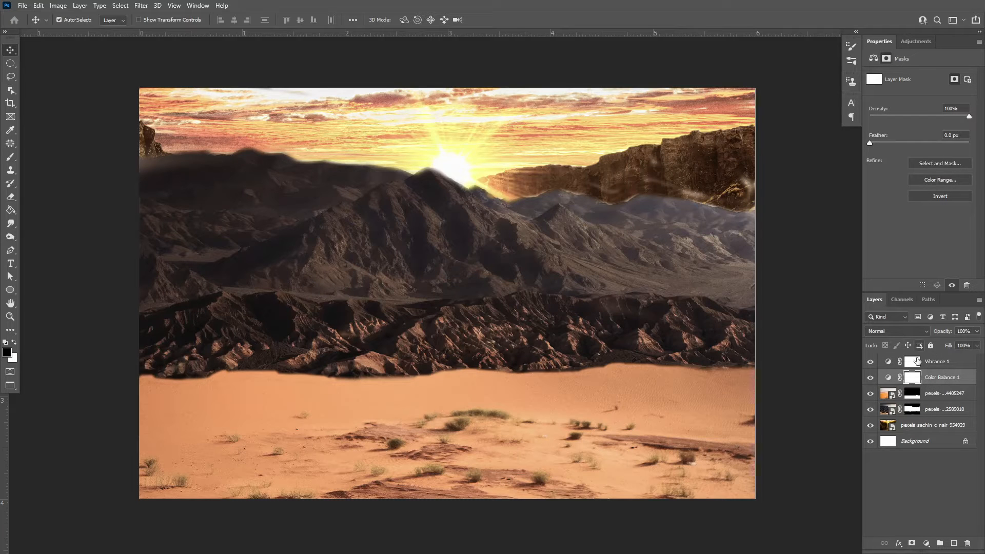
click(887, 378)
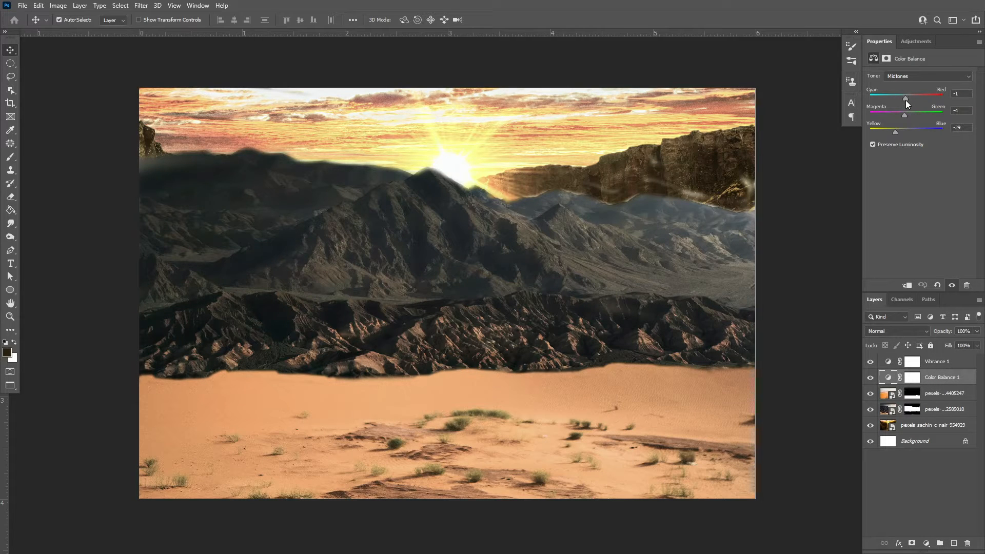
click(906, 115)
drag(895, 132, 916, 109)
click(887, 362)
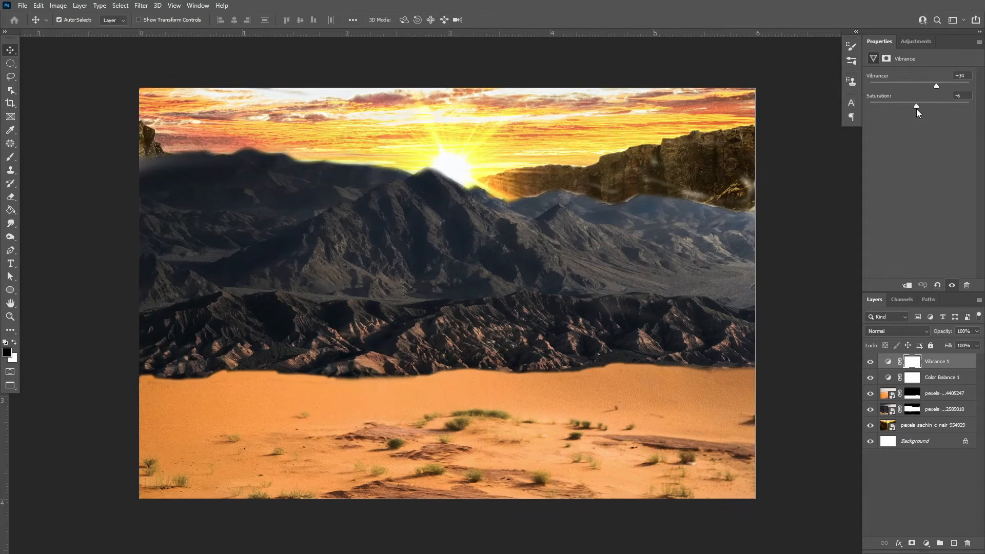
Add a new top layer and sample a yellow foreground colour from the glow beside the sun.
click(954, 543)
click(7, 353)
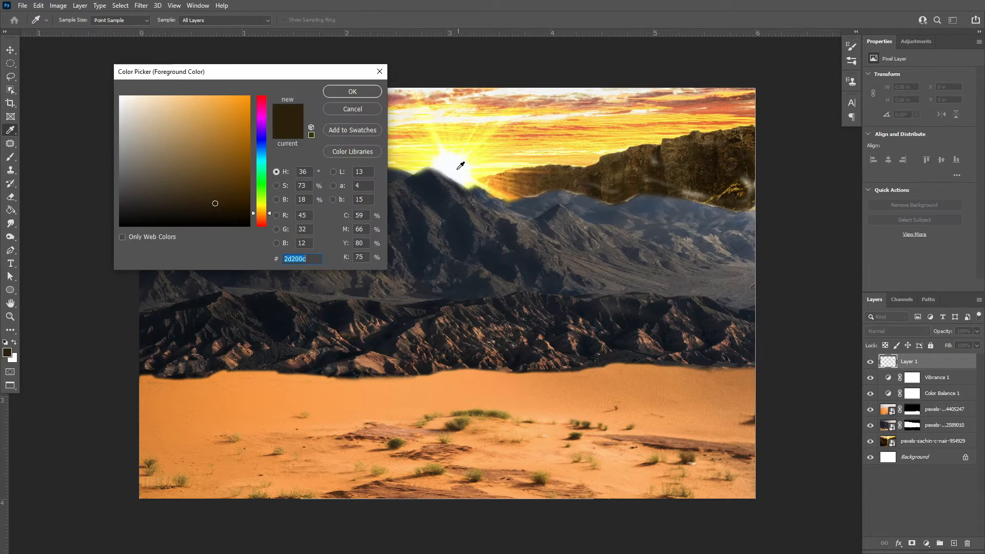
click(501, 189)
click(352, 91)
Paint a soft yellow rim light along the whole mountain ridge with a 20 px brush at 45% opacity and 50% flow.
key(ctrl+plus)
drag(90, 181, 328, 351)
key(ctrl+plus)
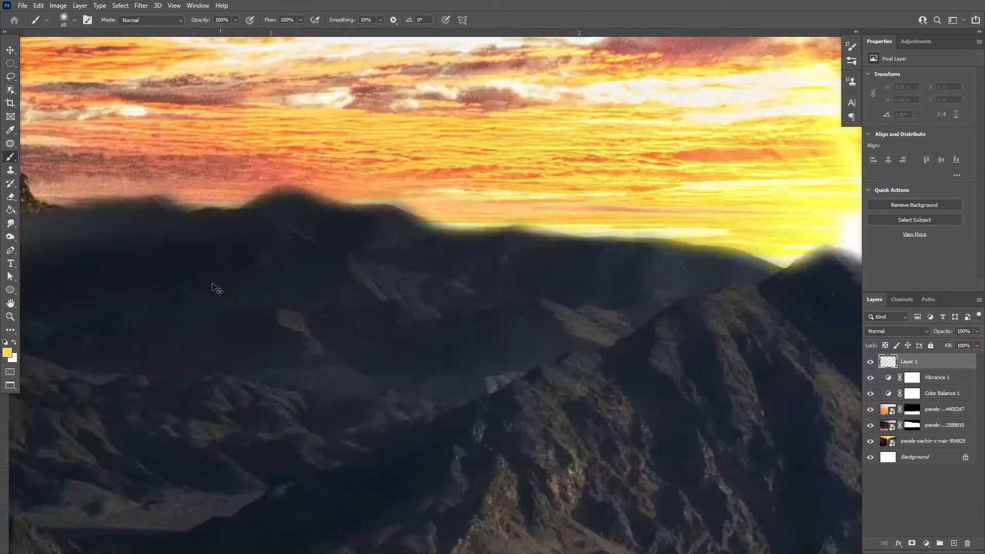
mouse_move(328, 251)
mouse_down()
mouse_move(375, 239)
mouse_move(662, 231)
mouse_move(825, 203)
mouse_up()
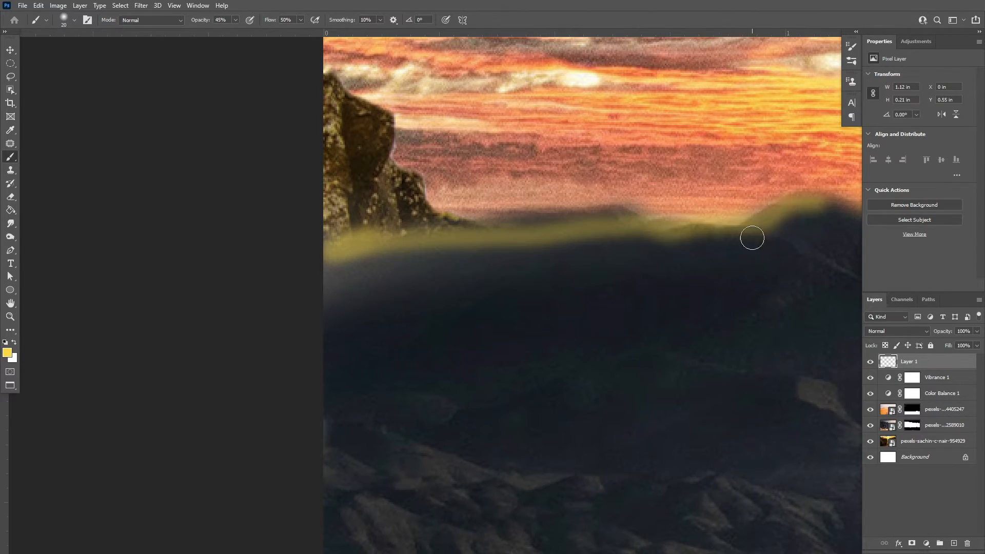
drag(752, 237, 414, 320)
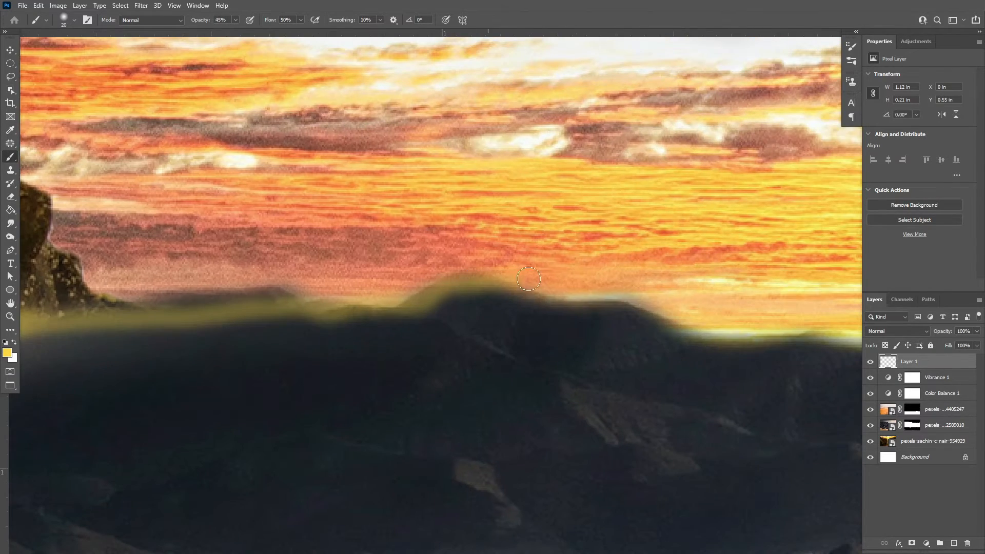
mouse_move(518, 293)
mouse_down()
mouse_move(798, 345)
mouse_move(456, 346)
mouse_move(738, 369)
mouse_move(414, 395)
mouse_move(553, 434)
mouse_up()
mouse_move(549, 452)
mouse_down()
mouse_move(395, 467)
mouse_move(544, 446)
mouse_move(407, 428)
mouse_up()
mouse_move(598, 518)
mouse_down()
mouse_move(248, 438)
mouse_move(218, 382)
mouse_up()
drag(274, 378, 283, 373)
mouse_move(473, 423)
mouse_down()
mouse_move(670, 376)
mouse_move(819, 403)
mouse_up()
drag(703, 420, 420, 374)
drag(524, 355, 635, 391)
mouse_move(850, 358)
mouse_down()
mouse_move(467, 304)
mouse_move(852, 376)
mouse_up()
drag(750, 398, 412, 427)
Erase the yellow glow at the far-left end of the ridge with a 45 px eraser at 79% opacity.
key(ctrl+minus)
key(ctrl+minus)
key(ctrl+minus)
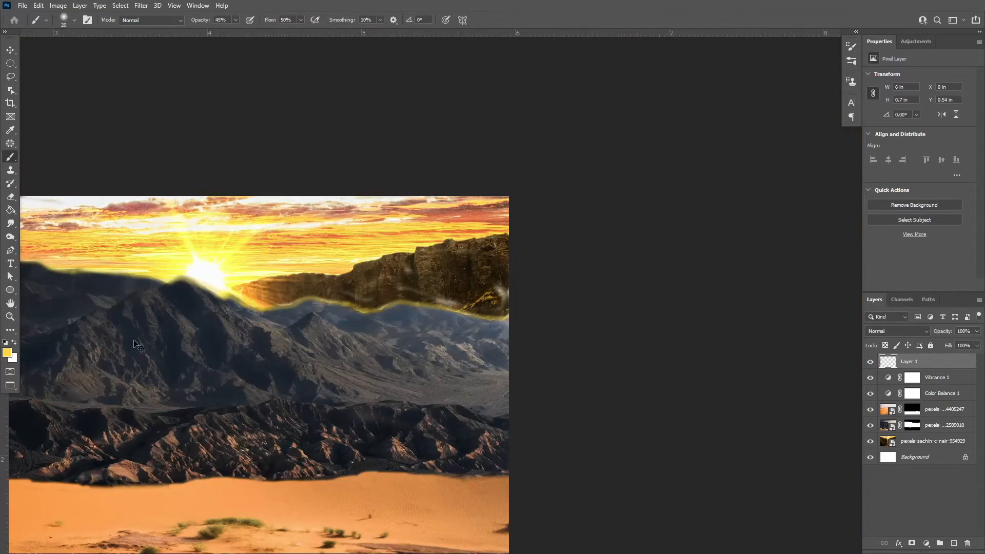
key(ctrl+plus)
drag(133, 341, 650, 423)
key(e)
drag(231, 331, 111, 349)
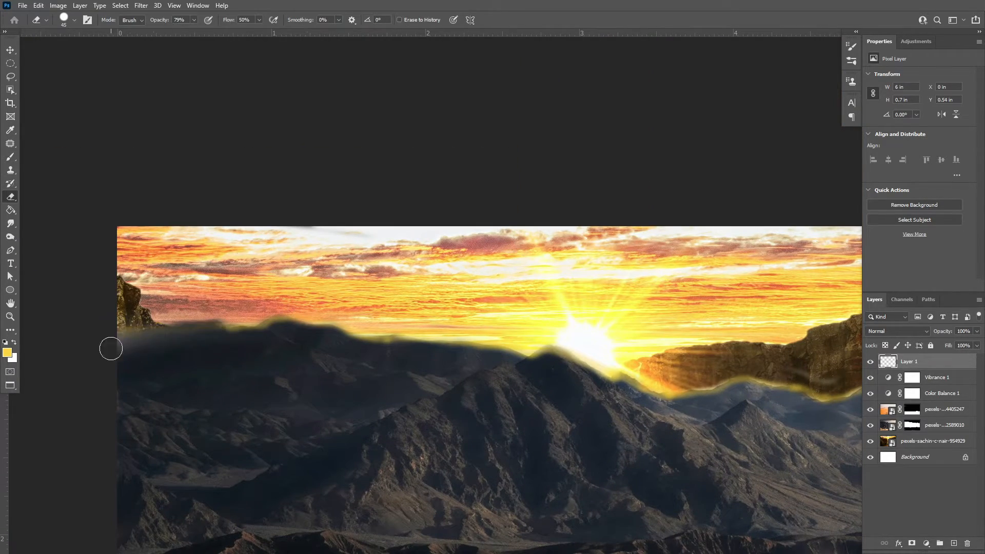
Add a new top layer filled with neutral mid-gray and set its blend mode to Soft Light.
click(952, 543)
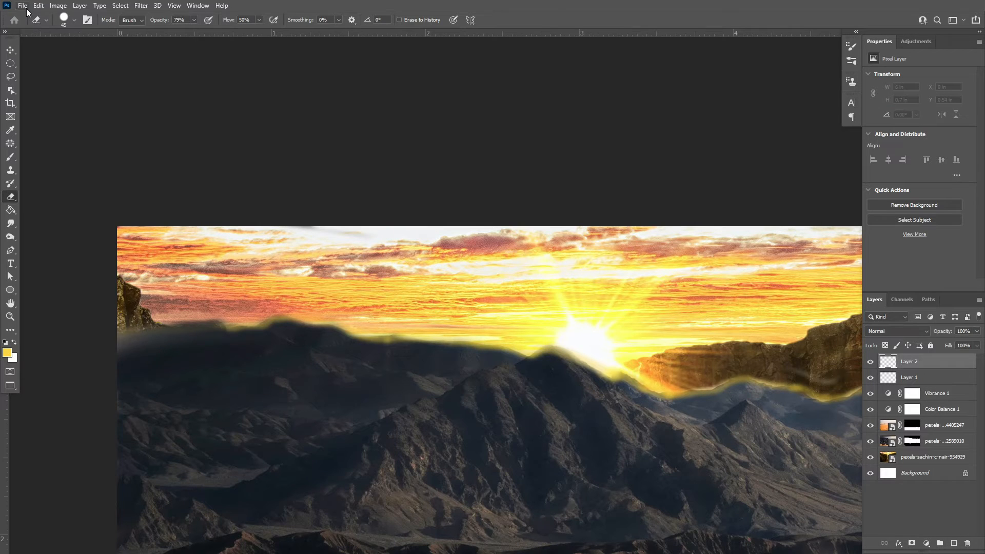
click(39, 5)
click(62, 167)
click(558, 159)
key(ctrl+0)
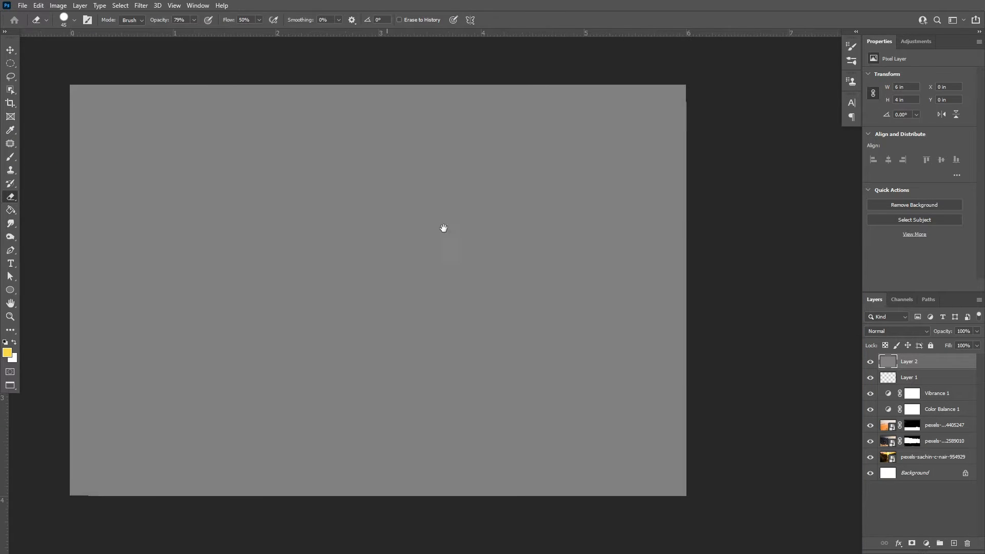
click(896, 331)
click(908, 408)
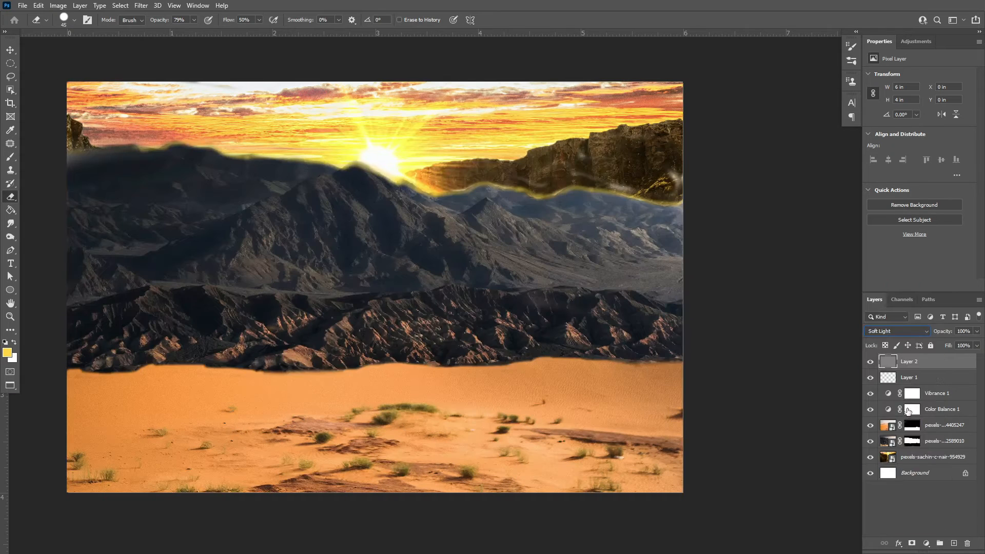
Burn the right-hand mountains on the gray layer with a 175 px brush on Midtones at 50% exposure.
click(7, 238)
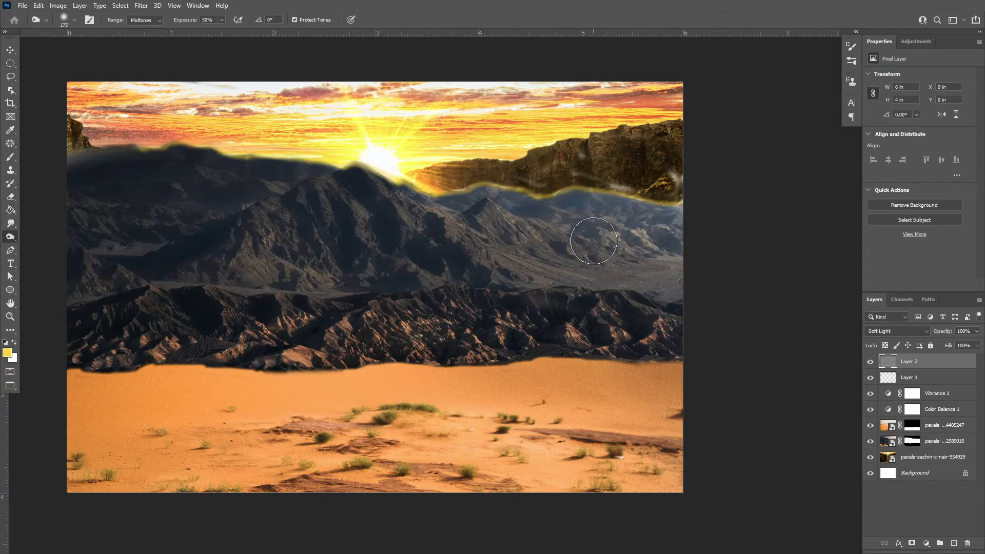
key(ctrl+plus)
key(ctrl+plus)
key(ctrl+plus)
scroll(562, 330, up, 4)
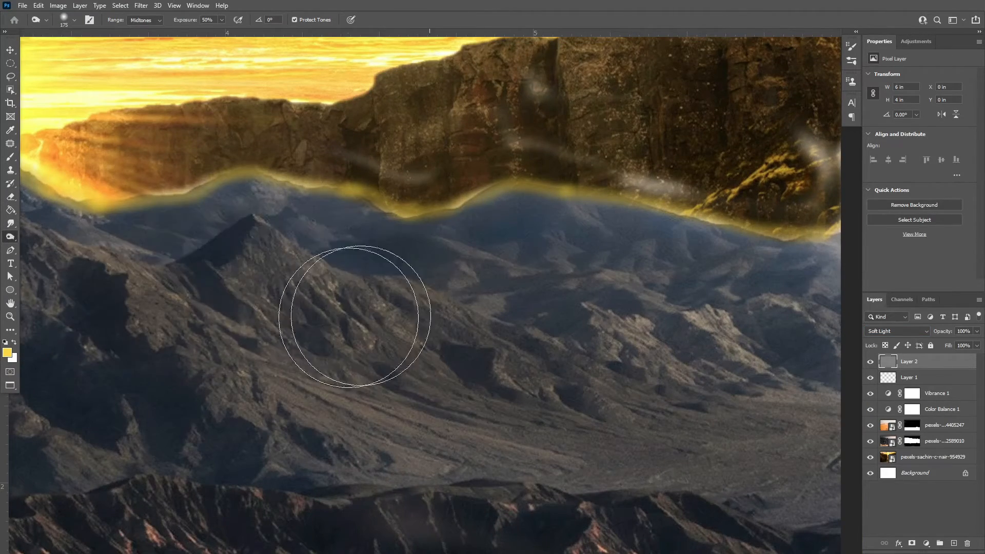
mouse_move(353, 317)
mouse_down()
mouse_move(386, 421)
mouse_move(787, 454)
mouse_move(763, 446)
mouse_move(790, 298)
mouse_move(666, 283)
mouse_move(426, 304)
mouse_move(427, 413)
mouse_move(312, 328)
mouse_move(308, 294)
mouse_move(574, 355)
mouse_move(589, 304)
mouse_move(532, 252)
mouse_move(841, 318)
mouse_up()
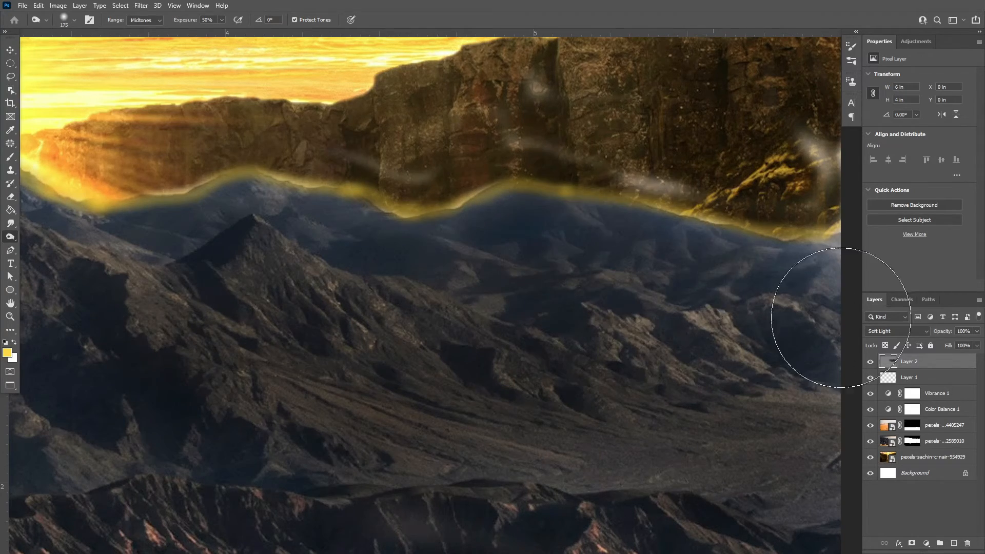
drag(368, 284, 736, 325)
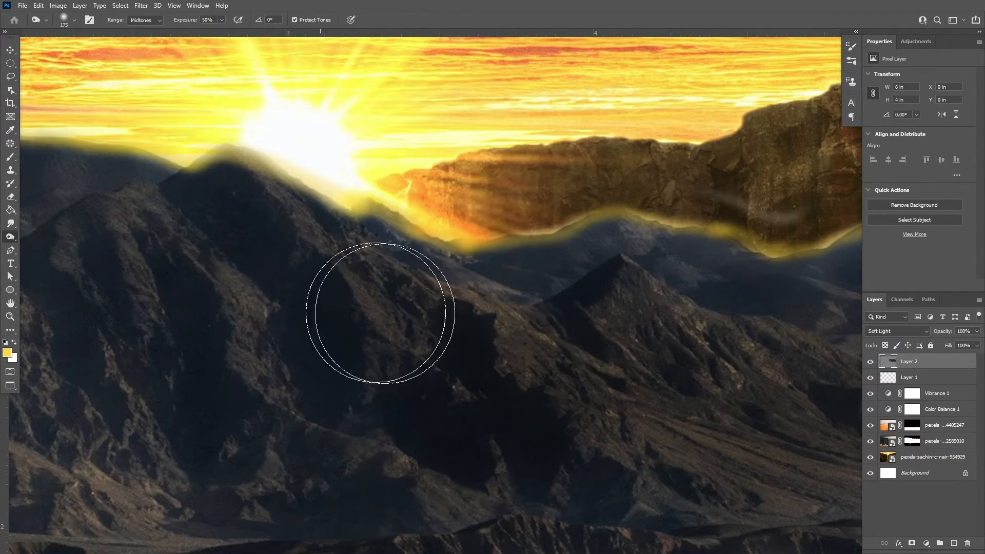
Burn the central peak, the slopes below it and the left-hand mountains to deepen their shadows.
drag(380, 312, 528, 411)
scroll(662, 316, down, 10)
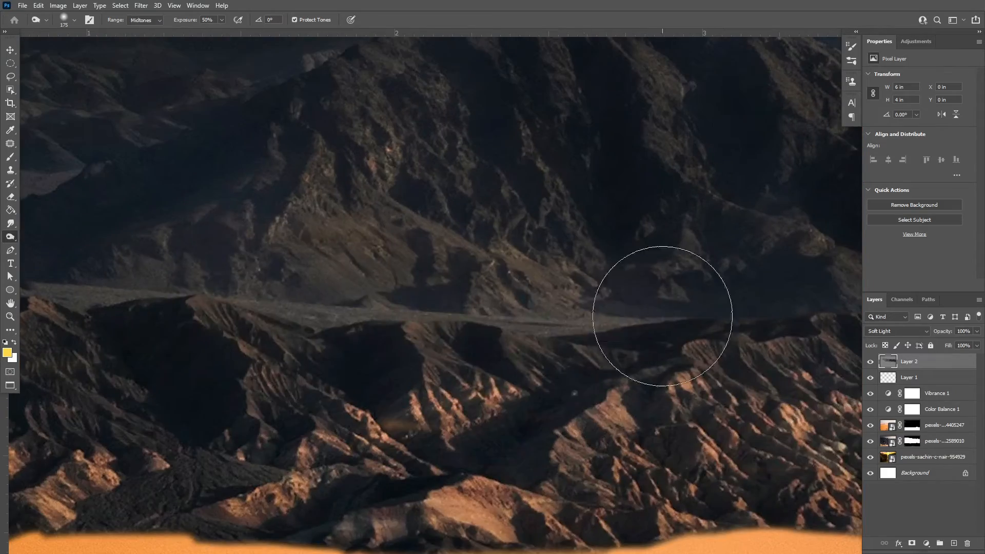
drag(663, 316, 248, 402)
scroll(260, 341, up, 10)
scroll(260, 341, left, 7)
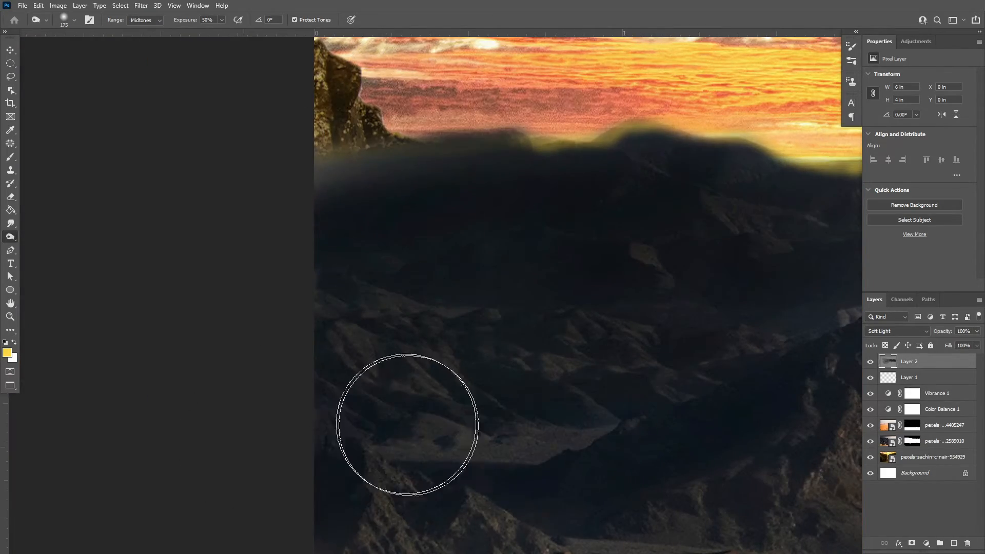
scroll(246, 391, right, 5)
scroll(622, 150, left, 5)
Burn the base of the rocky foothills and the sand along the canvas's left side.
scroll(622, 149, down, 6)
scroll(538, 295, down, 4)
scroll(537, 295, right, 3)
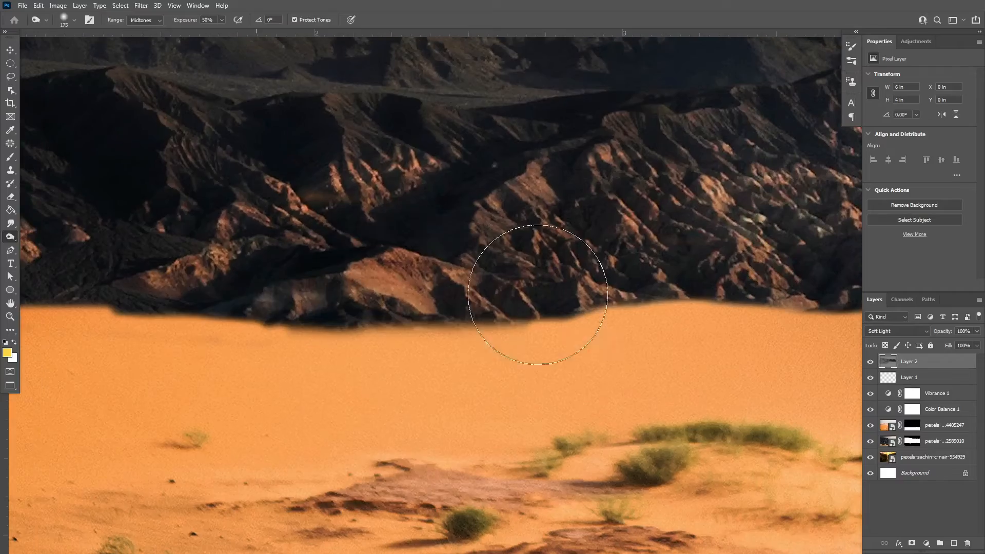
scroll(538, 295, down, 5)
scroll(543, 288, left, 10)
scroll(468, 367, up, 5)
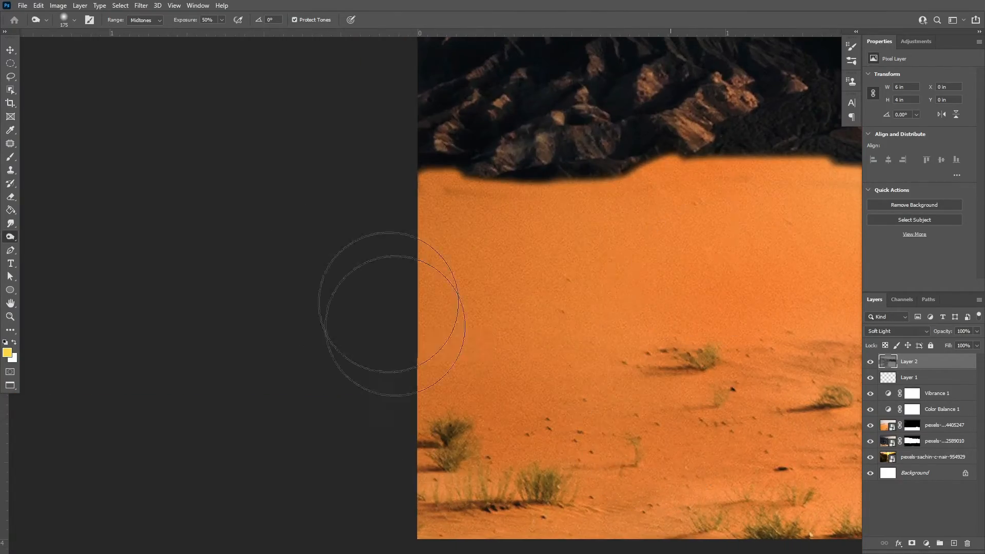
Burn the foreground sand and shrubs across the middle and right side of the desert.
scroll(395, 325, down, 2)
scroll(359, 354, right, 9)
scroll(347, 264, right, 10)
scroll(347, 263, down, 1)
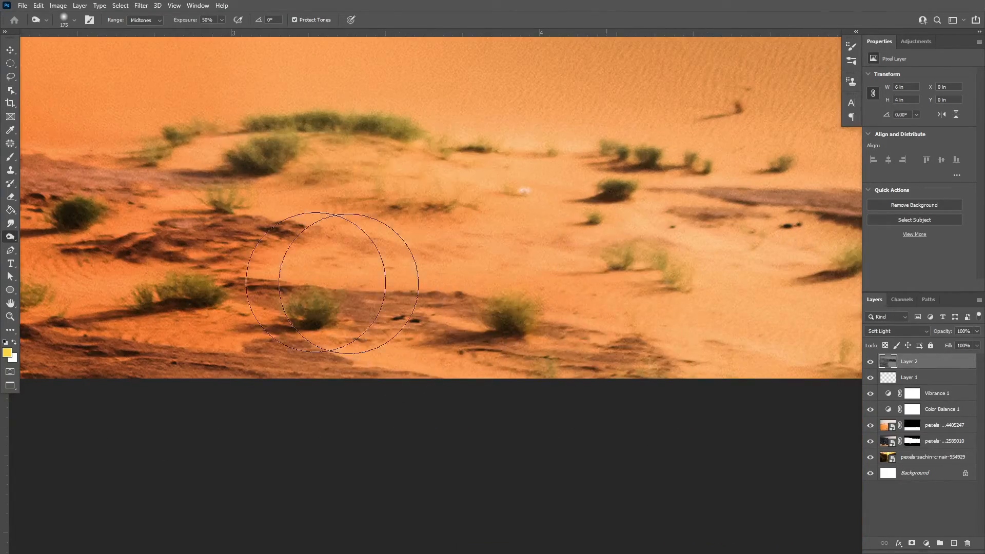
scroll(363, 209, up, 3)
scroll(336, 359, right, 15)
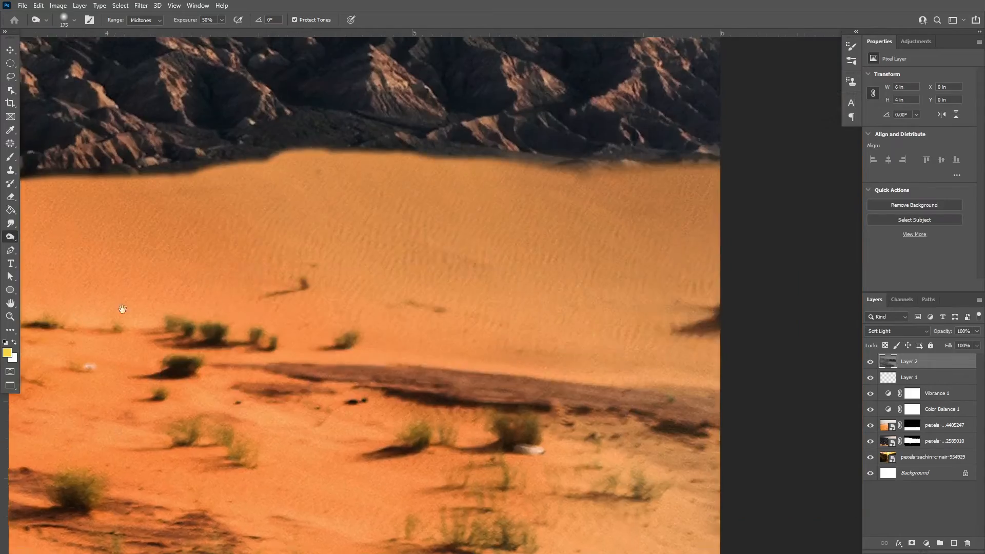
Switch to the Dodge tool and reduce its brush to 90 px, with Midtones range and 100% exposure.
scroll(355, 253, down, 3)
scroll(495, 406, down, 3)
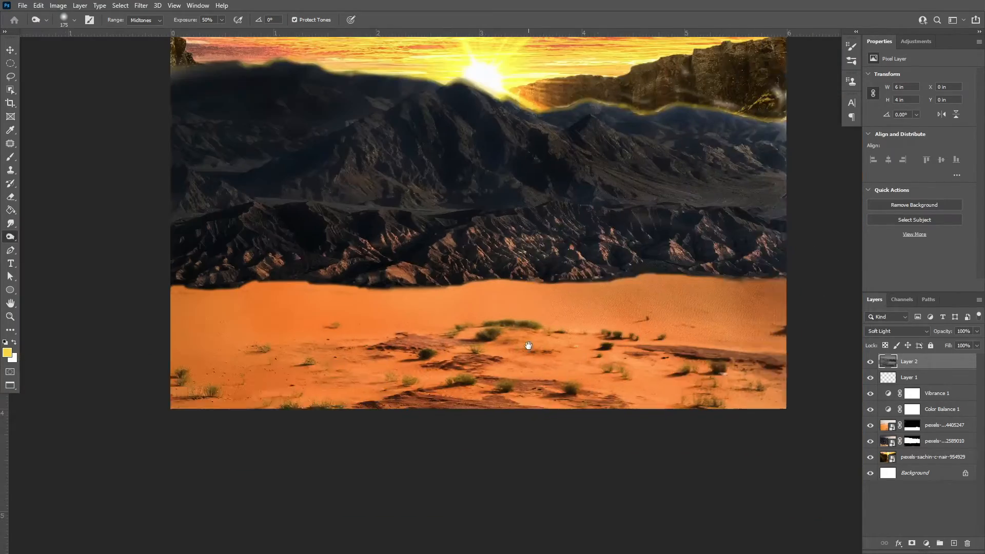
right_click(10, 237)
click(51, 235)
scroll(589, 439, up, 4)
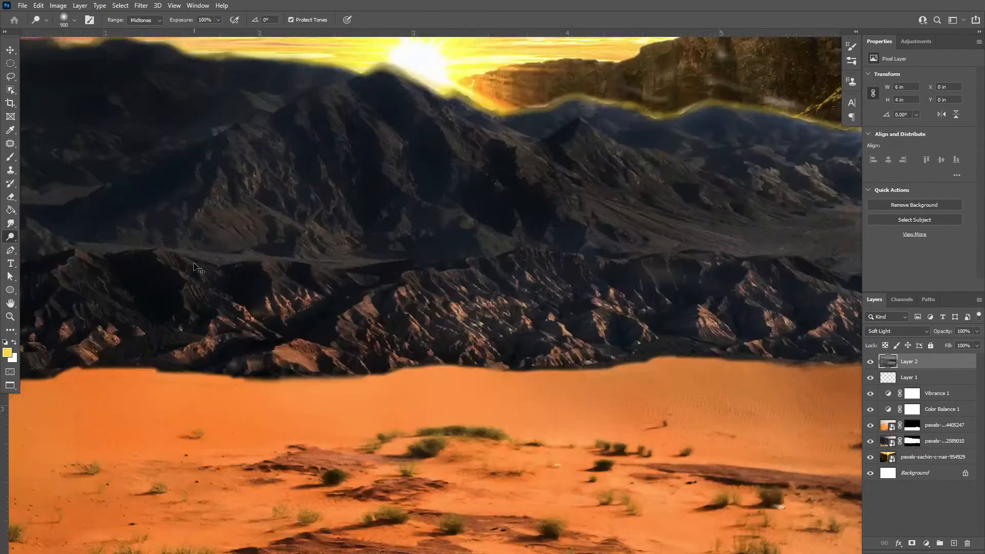
key(bracketleft)
key(bracketleft)
key(bracketleft)
key(bracketleft)
key(bracketleft)
key(bracketleft)
key(bracketleft)
key(bracketleft)
key(bracketleft)
key(bracketleft)
key(bracketleft)
key(bracketleft)
key(bracketleft)
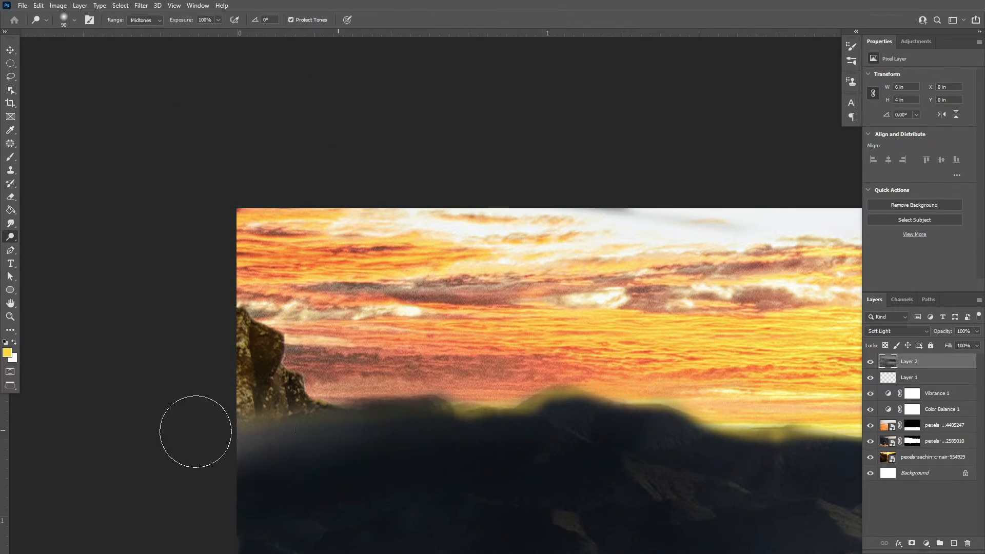
Examine the ridge line, cliffs and sunset sky along the whole horizon of the composite.
scroll(795, 452, right, 15)
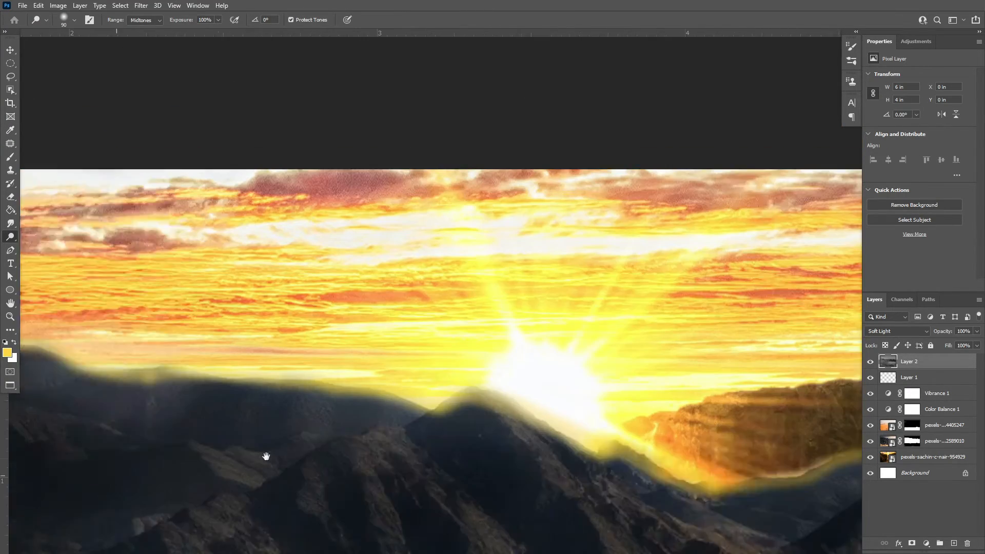
scroll(365, 487, right, 6)
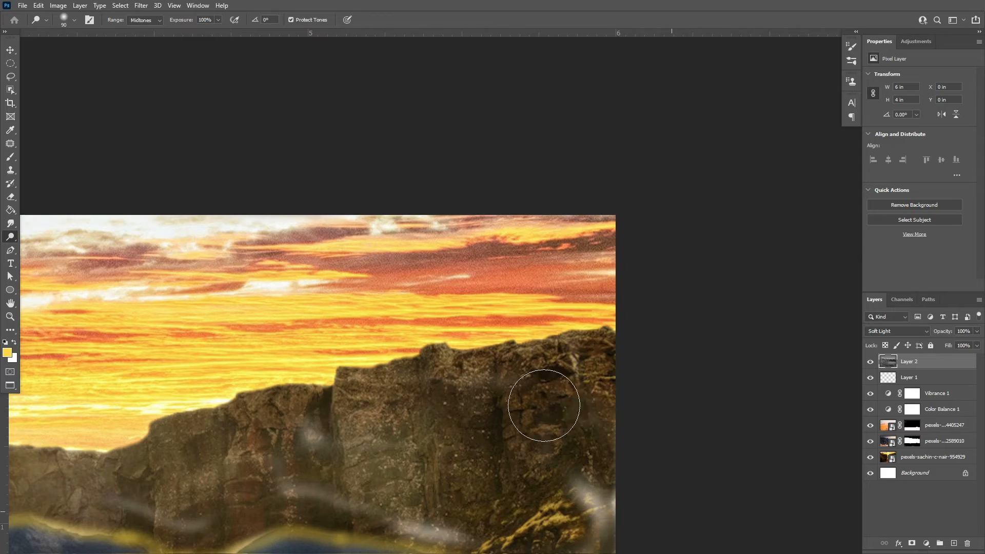
scroll(544, 403, down, 2)
scroll(683, 399, up, 2)
scroll(440, 347, right, 4)
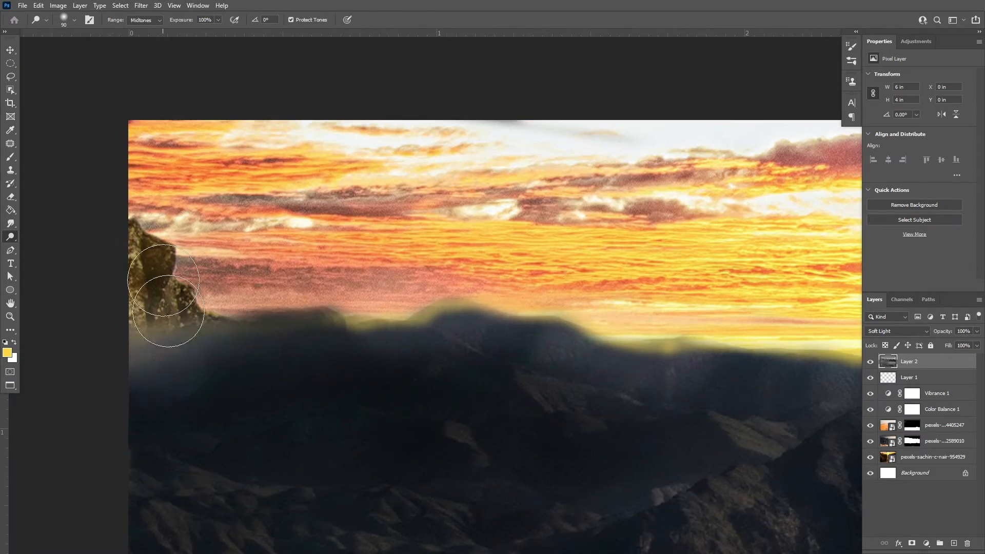
scroll(501, 329, down, 5)
scroll(500, 329, up, 4)
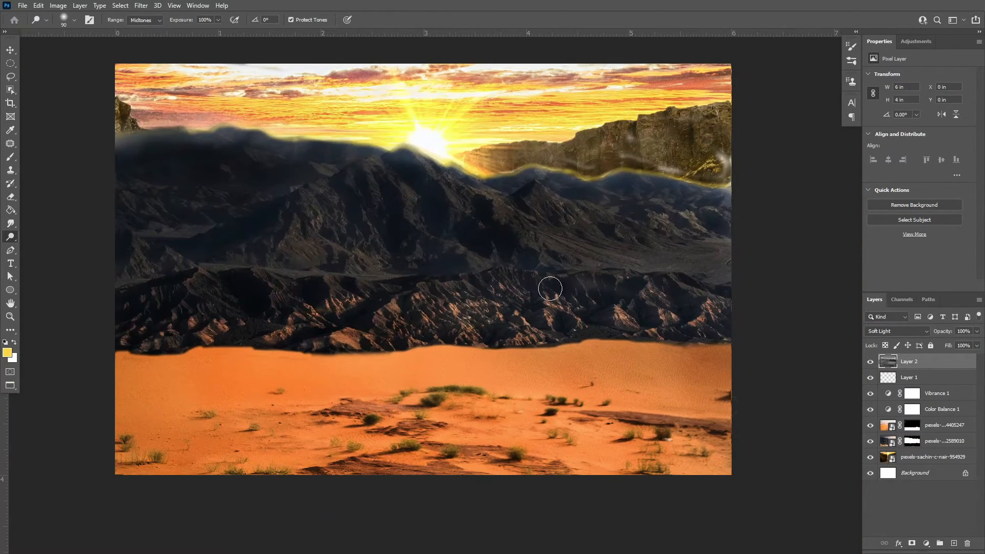
Set the blend mode of Layer 1, the yellow rim glow layer, to Color.
click(909, 377)
click(897, 330)
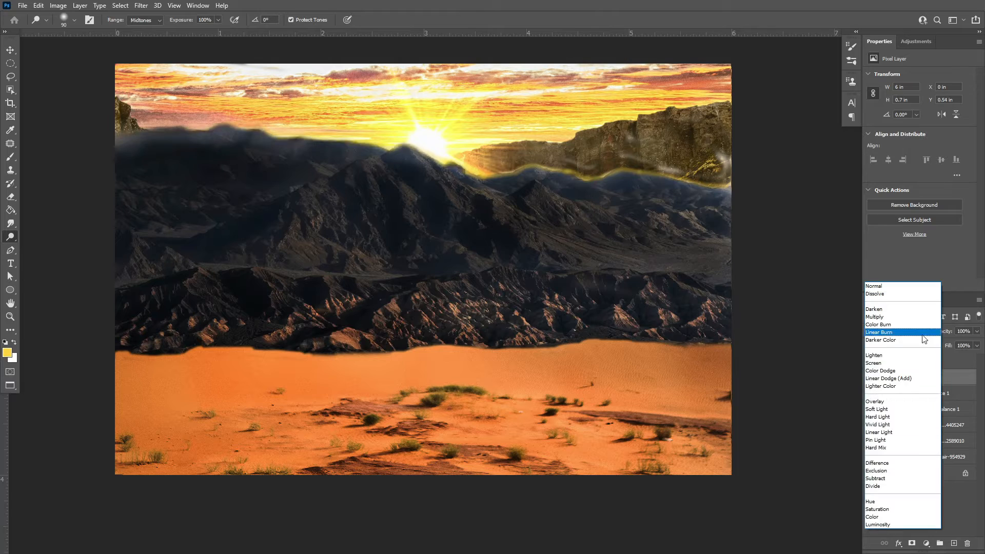
click(906, 517)
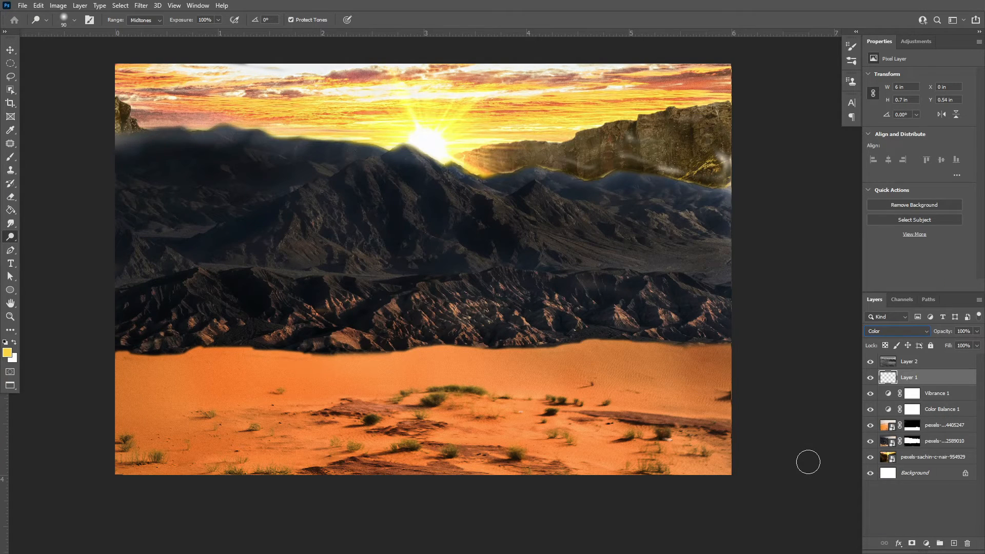
Add a Brightness/Contrast adjustment above Layer 2 with brightness -48 and contrast 19.
click(919, 360)
click(925, 543)
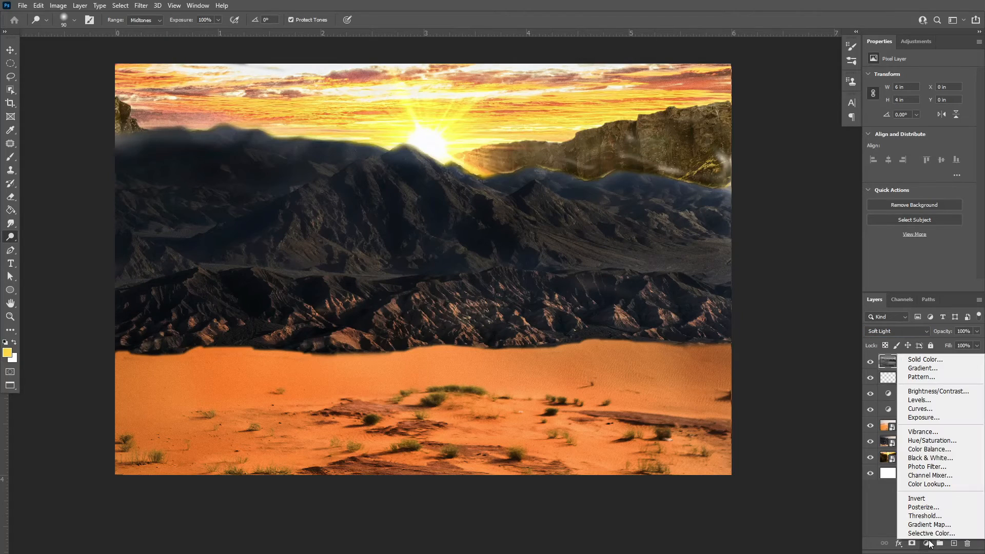
click(931, 395)
mouse_move(919, 103)
mouse_down()
mouse_move(931, 103)
mouse_move(903, 104)
mouse_move(928, 125)
mouse_up()
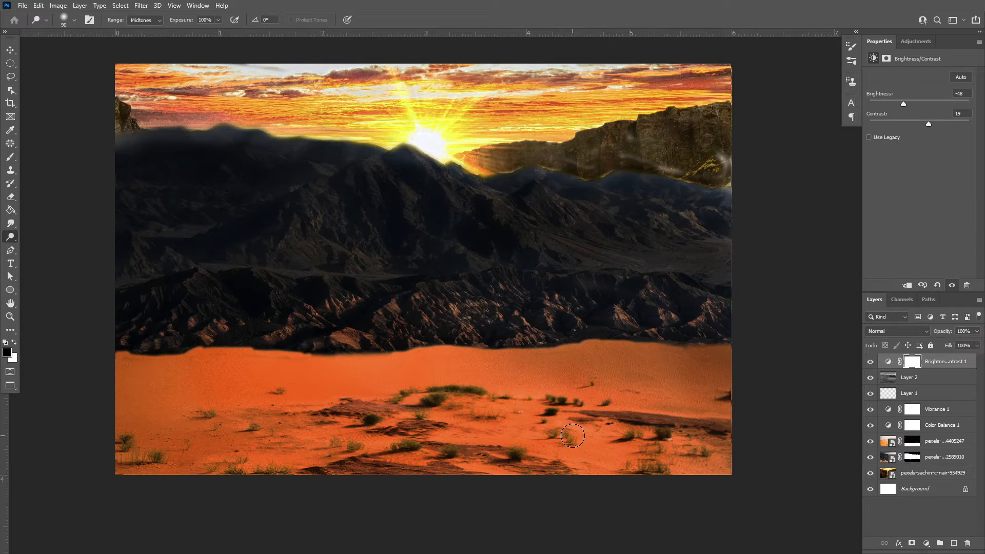
Paint black at 45% opacity on the 2589010 mountain layer's mask to reveal the rocky cliffs left of the peak.
click(912, 457)
scroll(99, 160, up, 2)
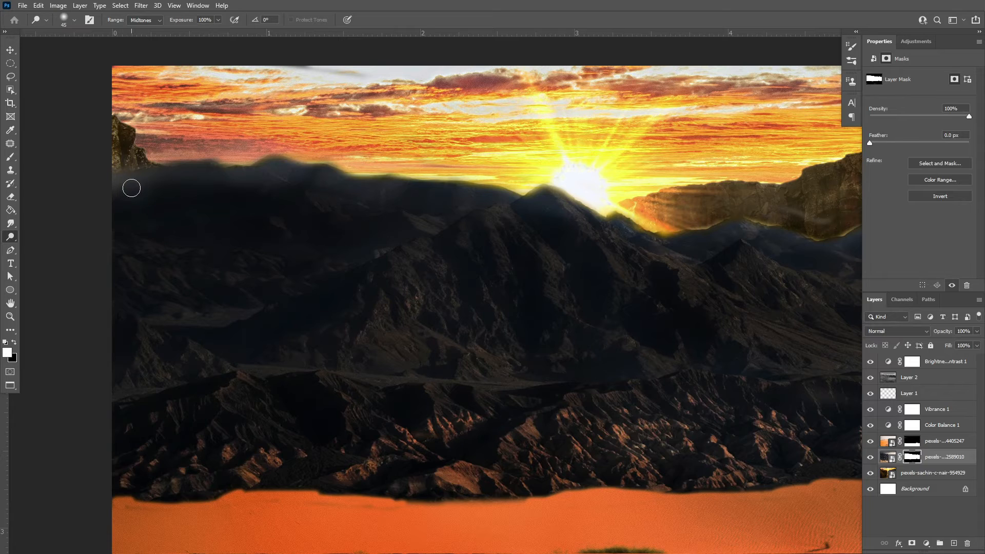
key(b)
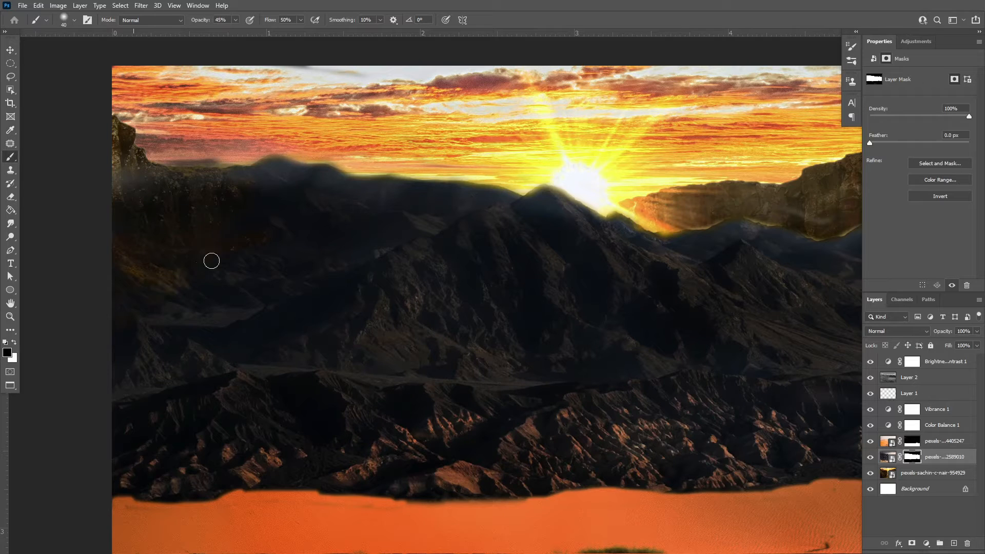
mouse_move(290, 204)
mouse_down()
mouse_move(362, 217)
mouse_move(300, 285)
mouse_move(297, 245)
mouse_up()
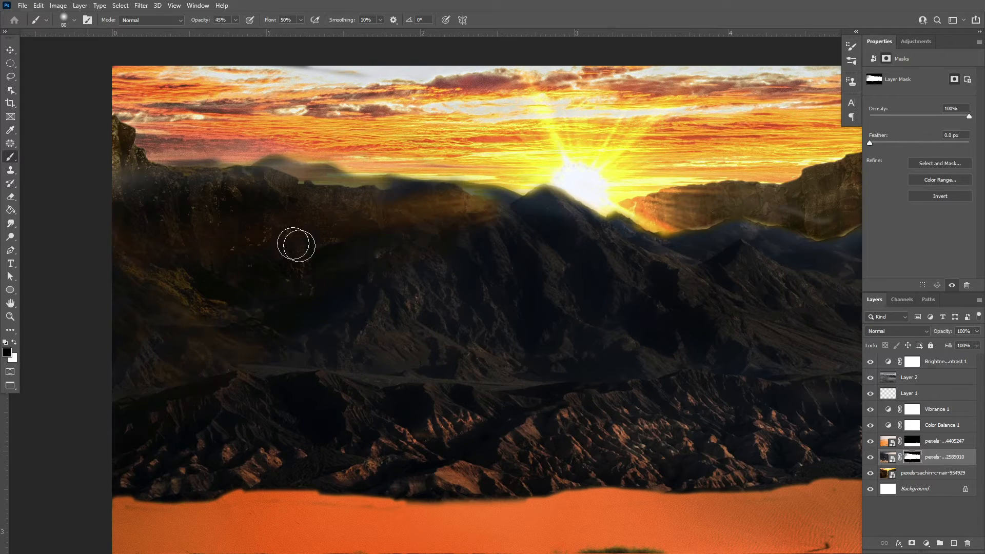
drag(403, 226, 153, 208)
drag(550, 327, 240, 281)
Mask out the mountains below the right-hand cliffs and the haze above the left cliffs with the black brush.
mouse_move(310, 186)
mouse_down()
mouse_move(549, 204)
mouse_move(706, 236)
mouse_up()
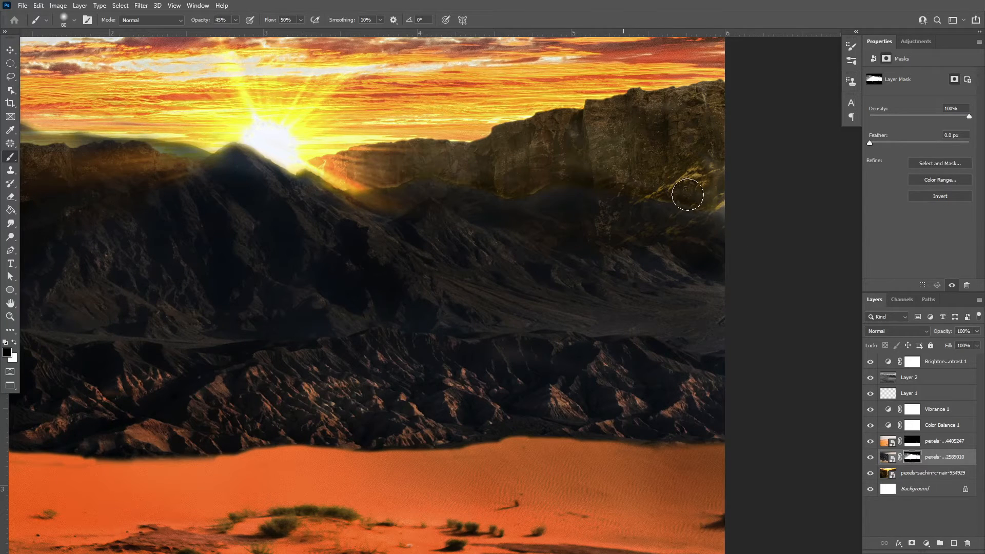
mouse_move(479, 220)
mouse_down()
mouse_move(536, 209)
mouse_move(347, 227)
mouse_move(673, 301)
mouse_move(695, 340)
mouse_move(538, 310)
mouse_move(661, 277)
mouse_up()
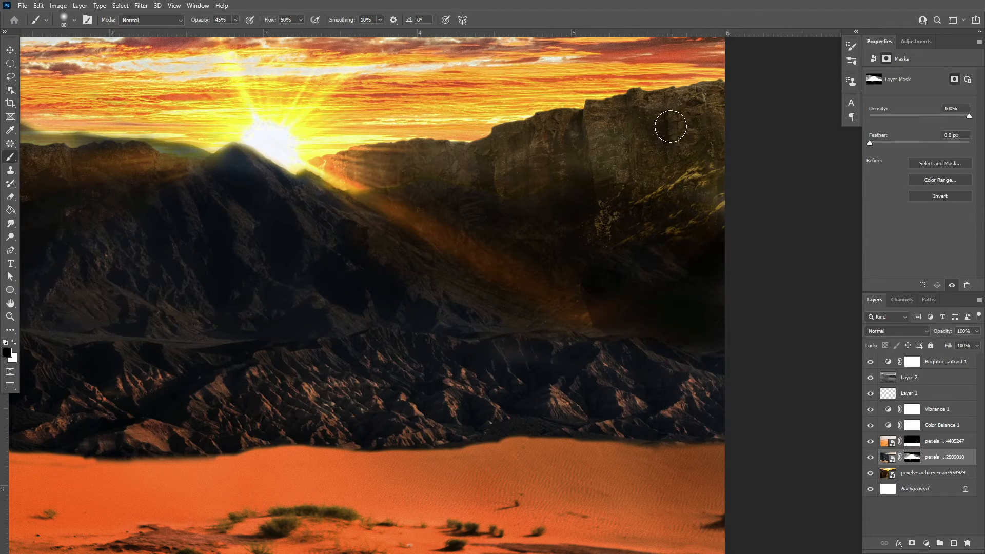
drag(316, 223, 662, 241)
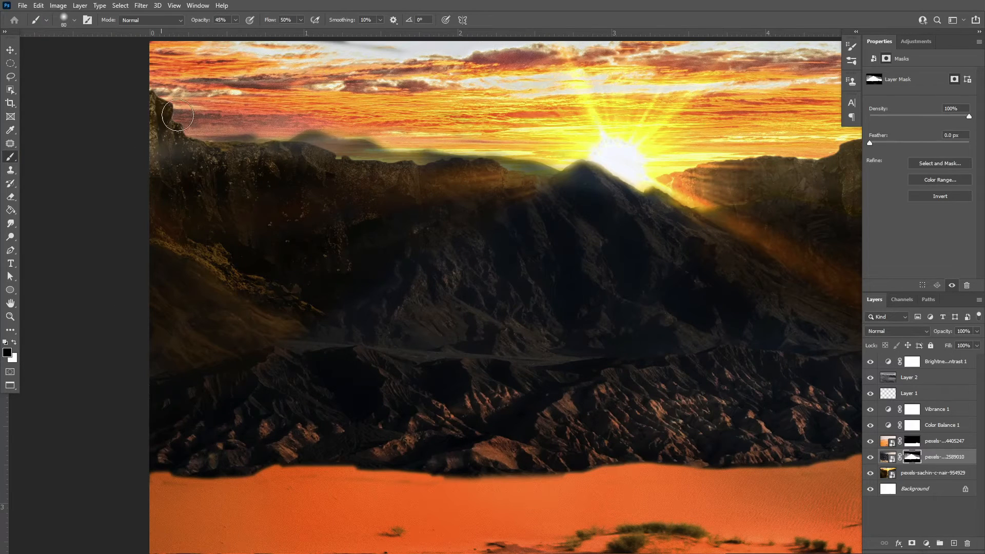
mouse_move(177, 115)
mouse_down()
mouse_move(174, 153)
mouse_move(331, 144)
mouse_up()
Paint white at 78% opacity on the mountain mask to restore the slope just left of the central peak.
key(ctrl+plus)
key(ctrl+plus)
drag(508, 199, 432, 391)
key(x)
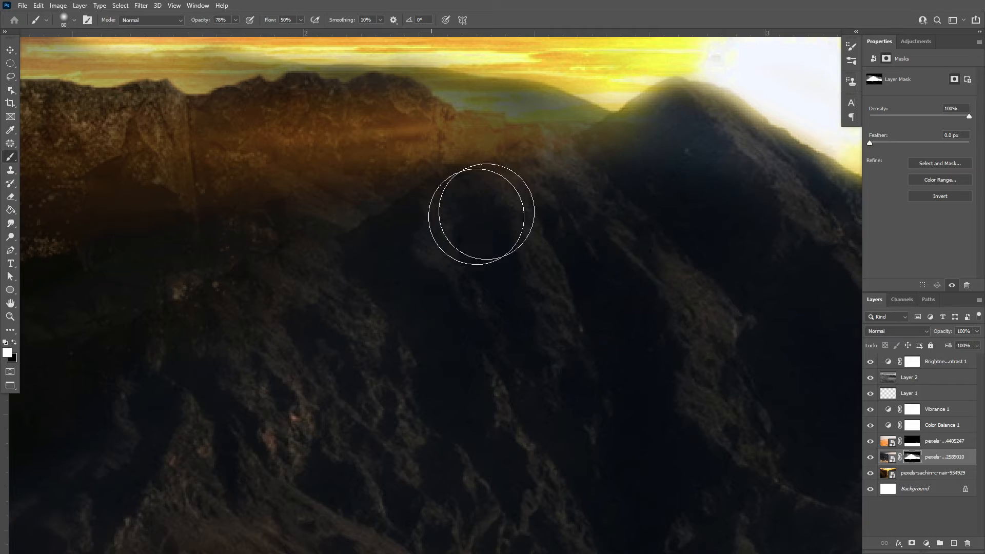
drag(567, 237, 376, 319)
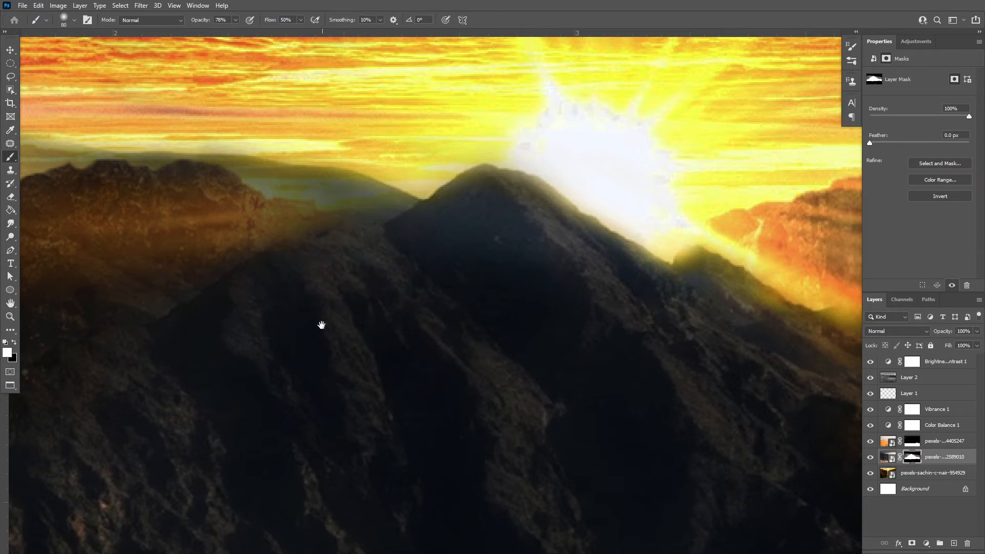
drag(159, 403, 687, 116)
drag(626, 408, 372, 338)
key(ctrl+minus)
key(ctrl+minus)
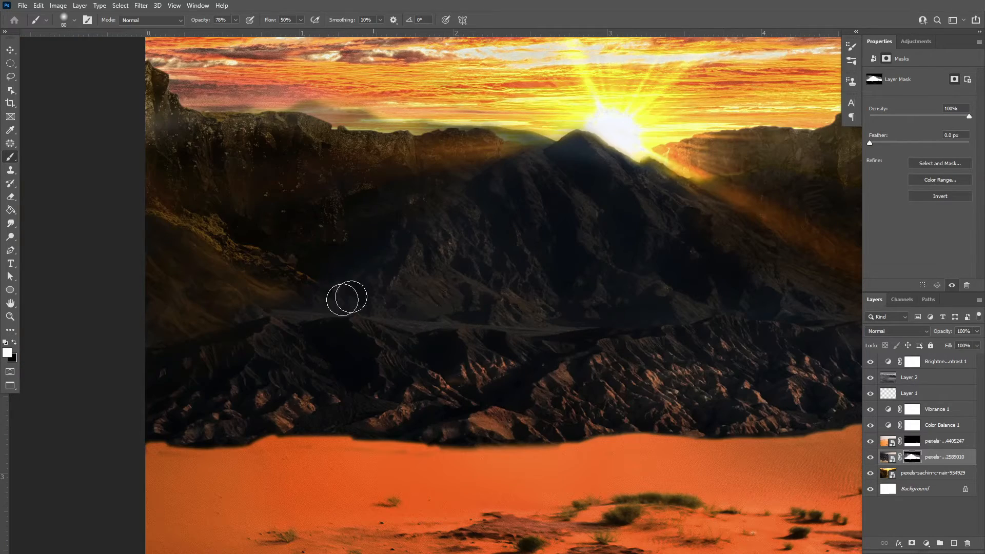
Restore the mountain slopes right of the peak and at the foot of the left cliffs on the mask.
drag(727, 312, 528, 362)
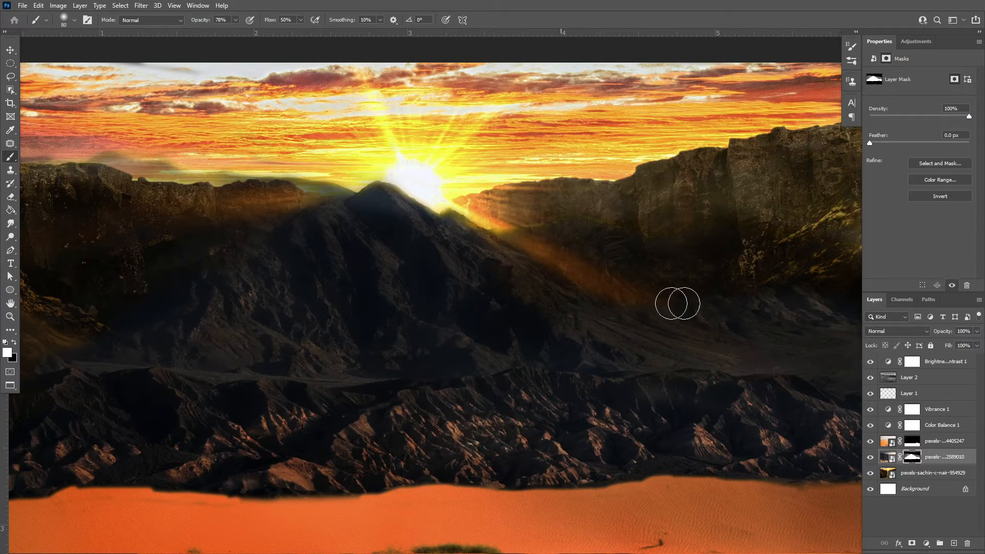
mouse_move(720, 267)
mouse_down()
mouse_move(854, 328)
mouse_move(443, 249)
mouse_move(566, 270)
mouse_move(633, 241)
mouse_move(780, 272)
mouse_up()
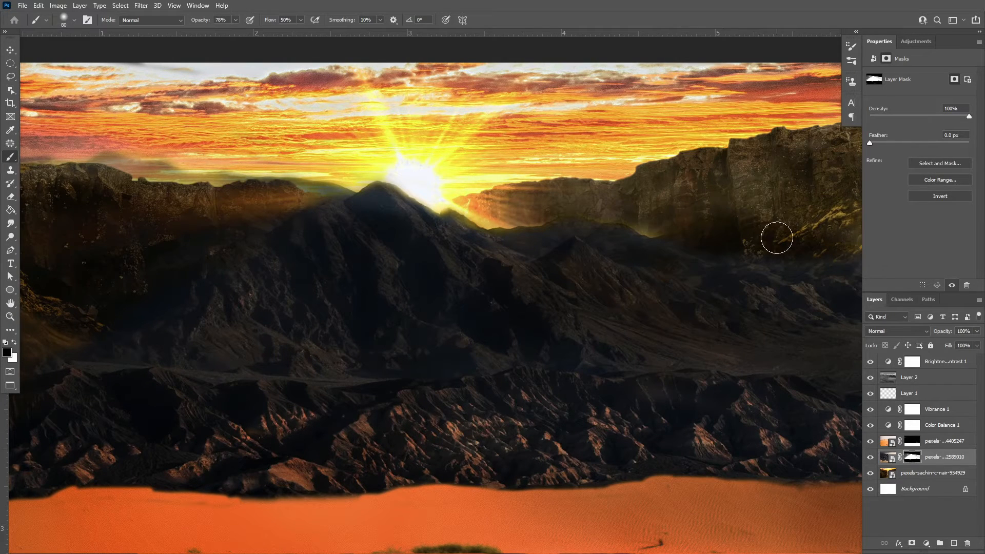
drag(335, 334, 499, 329)
drag(276, 347, 298, 339)
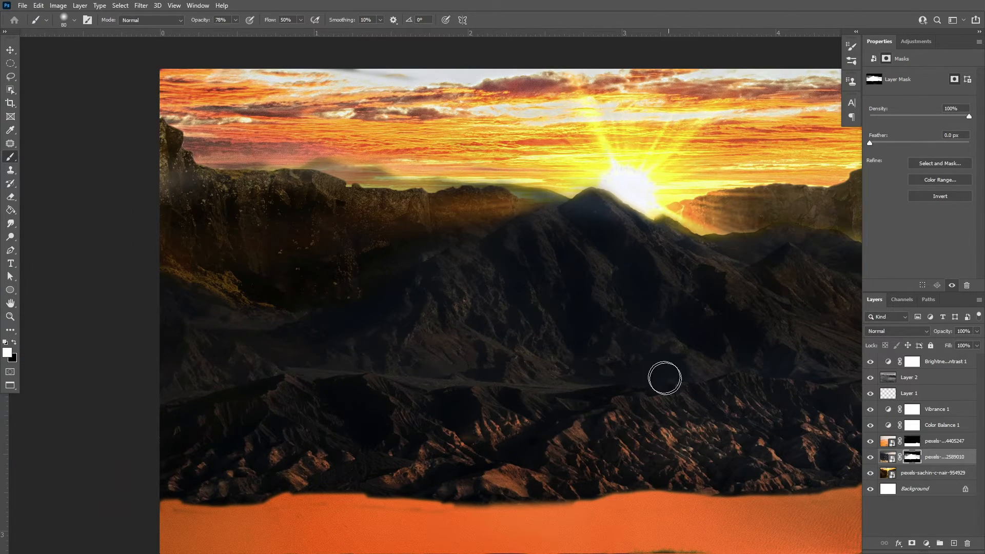
drag(597, 340, 297, 299)
key(ctrl+minus)
key(ctrl+minus)
key(ctrl+plus)
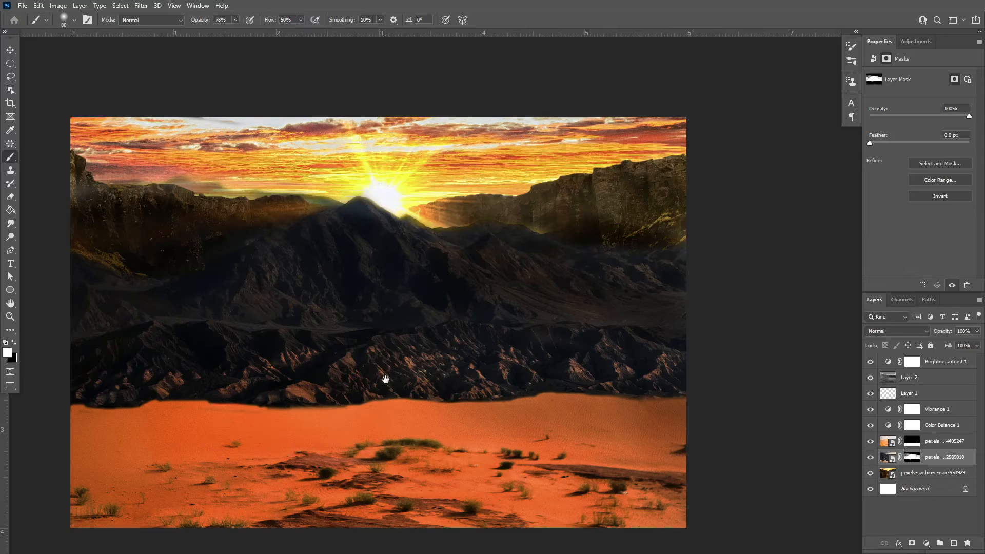
drag(386, 380, 398, 270)
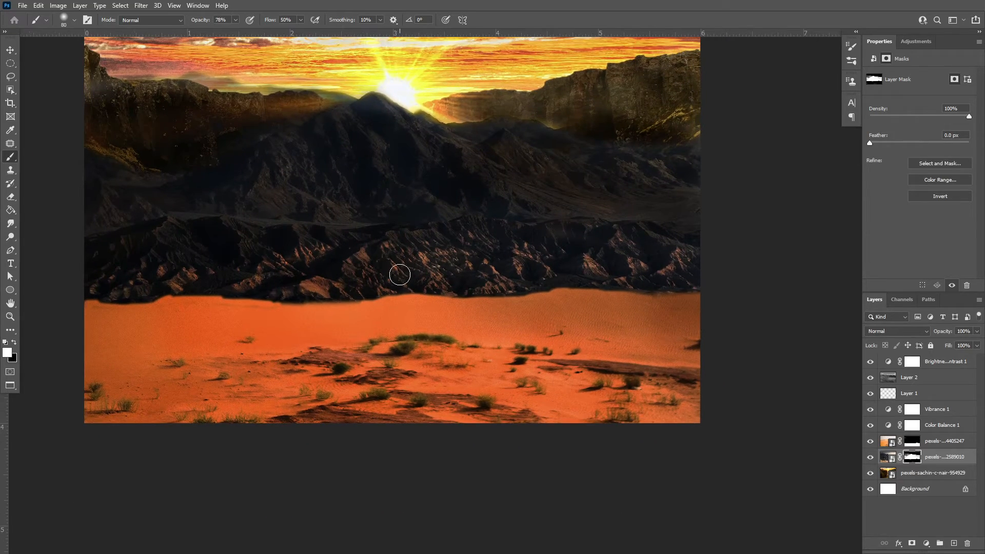
Place the 1-2-horse-png-9 image from the kp folder, scaled down to about 1.39 in wide on the sand's left side.
key(alt+Tab)
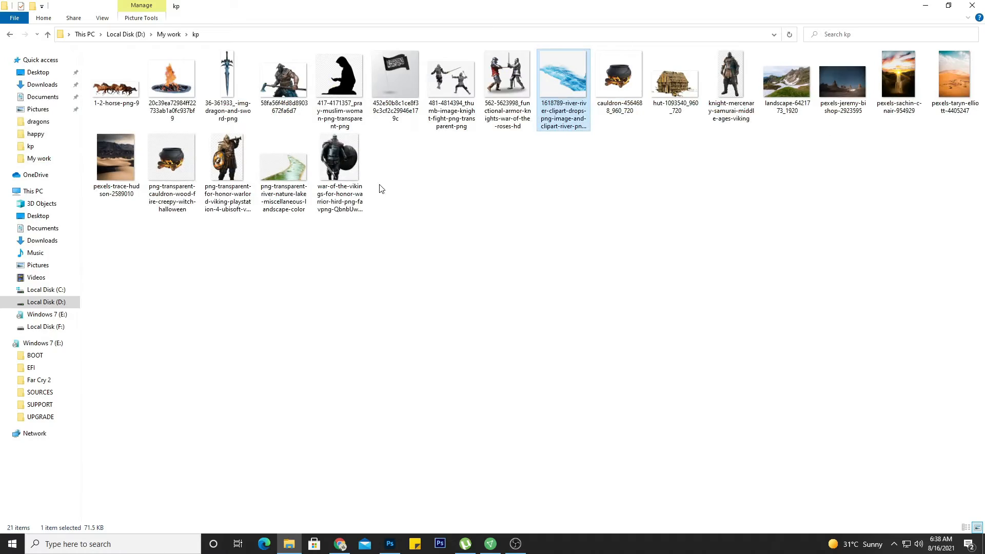
drag(132, 99, 325, 337)
drag(560, 215, 411, 270)
drag(557, 233, 430, 275)
drag(291, 309, 316, 310)
drag(455, 276, 410, 290)
drag(318, 318, 315, 318)
click(507, 21)
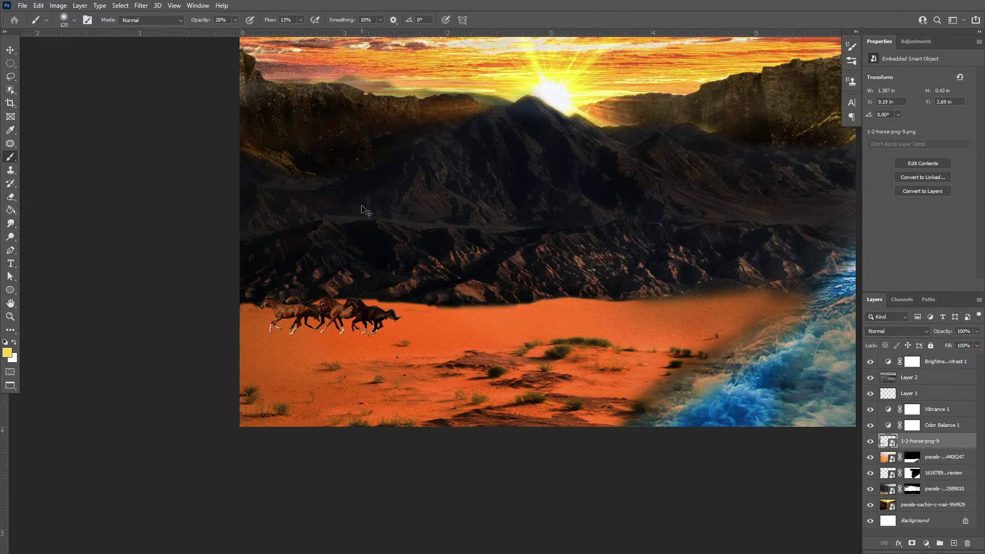
Move the horse layer above the Brightness/Contrast adjustment and shift the horses slightly down and left on the sand.
key(ctrl+plus)
key(ctrl+plus)
drag(327, 378, 559, 273)
key(ctrl+plus)
drag(260, 299, 465, 342)
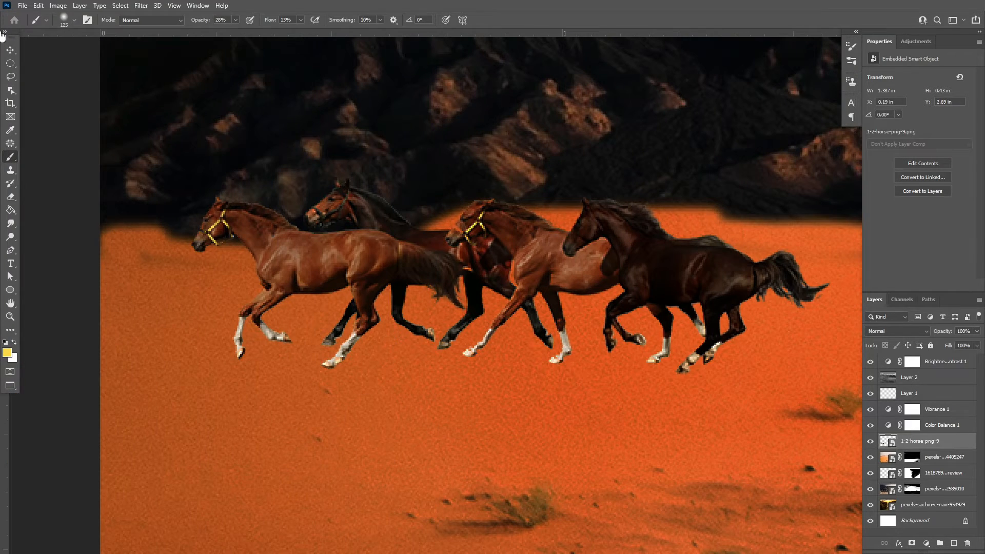
key(v)
click(510, 272)
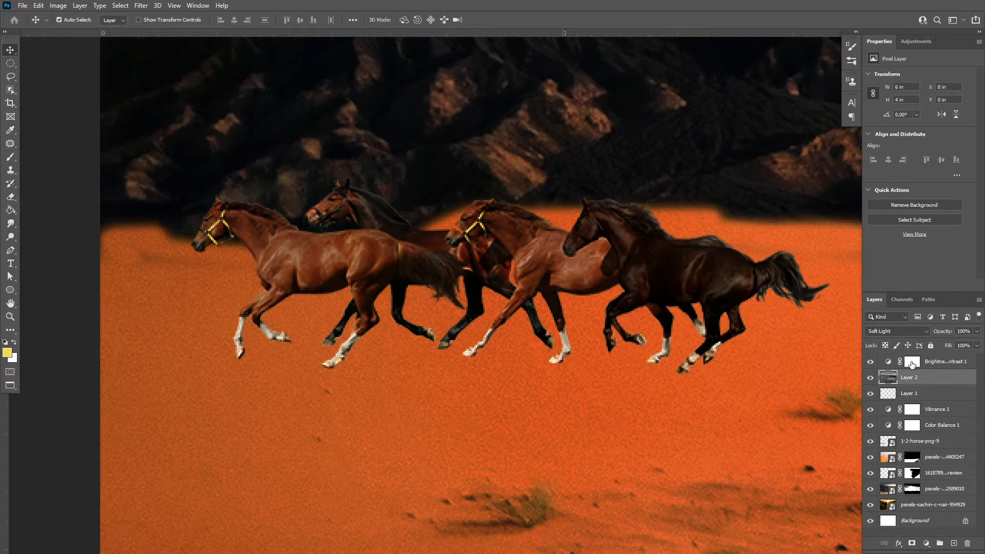
click(912, 363)
drag(913, 443, 899, 358)
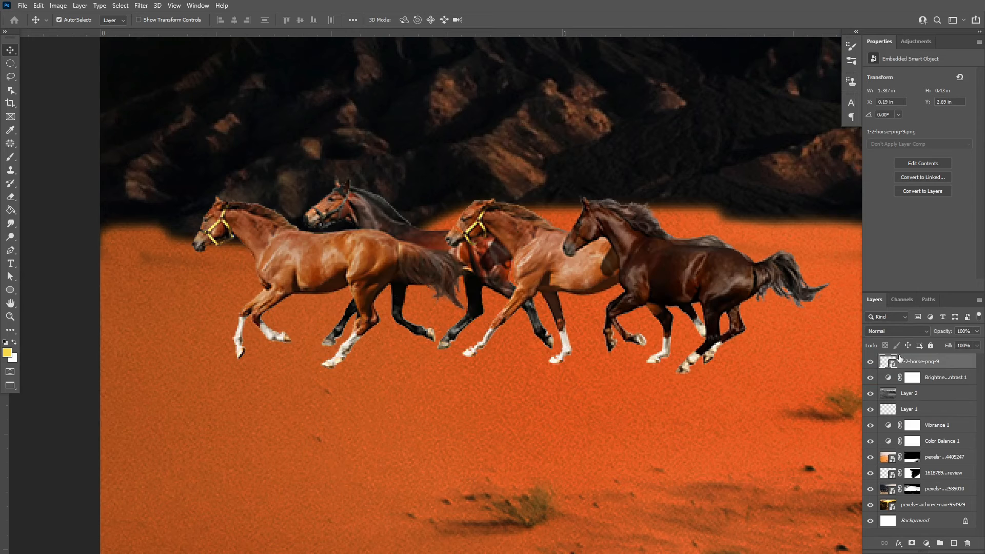
drag(364, 266, 349, 277)
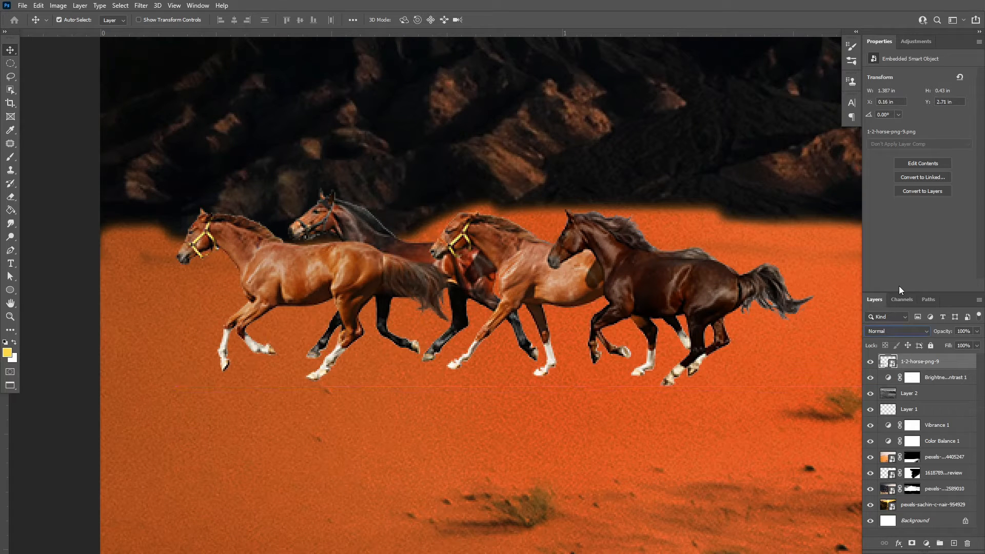
Create a new layer above the horses and paint a soft black shadow under their hooves at 28% opacity.
click(954, 544)
click(11, 160)
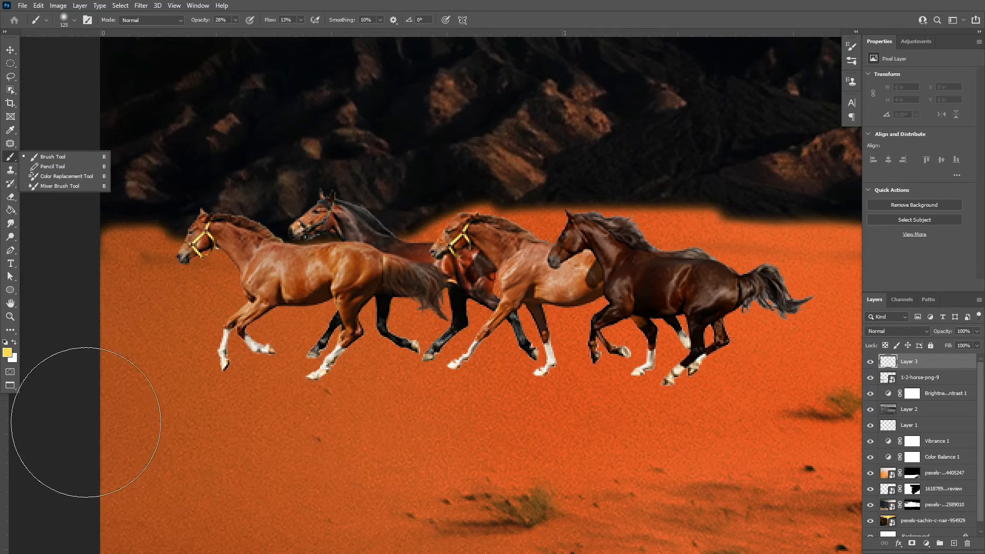
click(5, 342)
key(bracketleft)
mouse_move(257, 363)
mouse_down()
mouse_move(344, 372)
mouse_move(370, 359)
mouse_move(239, 342)
mouse_move(329, 364)
mouse_move(288, 375)
mouse_move(339, 360)
mouse_move(442, 353)
mouse_move(454, 369)
mouse_move(515, 378)
mouse_move(212, 378)
mouse_move(694, 370)
mouse_move(640, 378)
mouse_move(448, 331)
mouse_move(183, 349)
mouse_move(521, 397)
mouse_move(695, 372)
mouse_move(662, 344)
mouse_move(260, 343)
mouse_move(419, 396)
mouse_move(666, 361)
mouse_move(610, 368)
mouse_up()
mouse_move(616, 313)
mouse_down()
mouse_move(471, 383)
mouse_move(243, 361)
mouse_move(213, 373)
mouse_up()
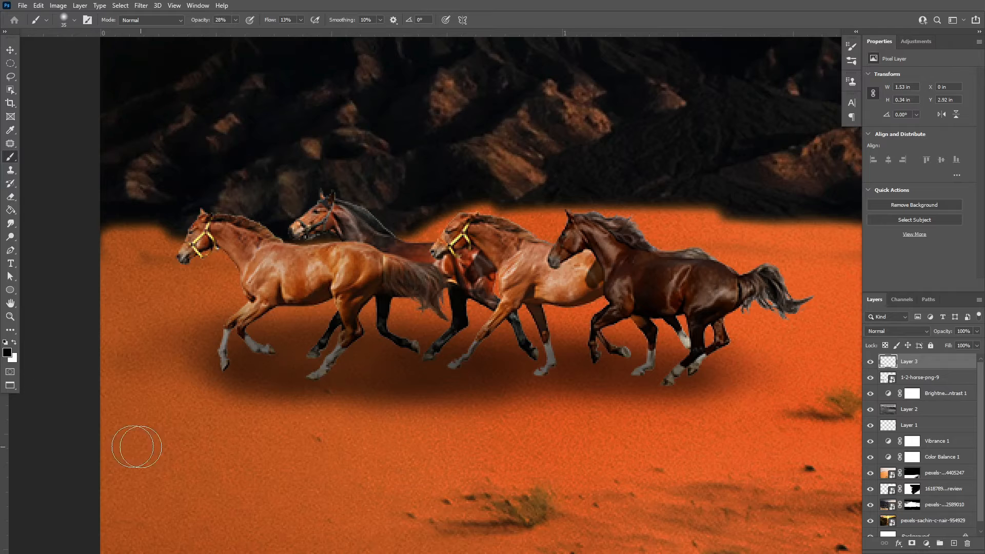
Set the foreground colour to a sandy orange-brown for brushing around the horses' hooves.
click(7, 352)
click(352, 93)
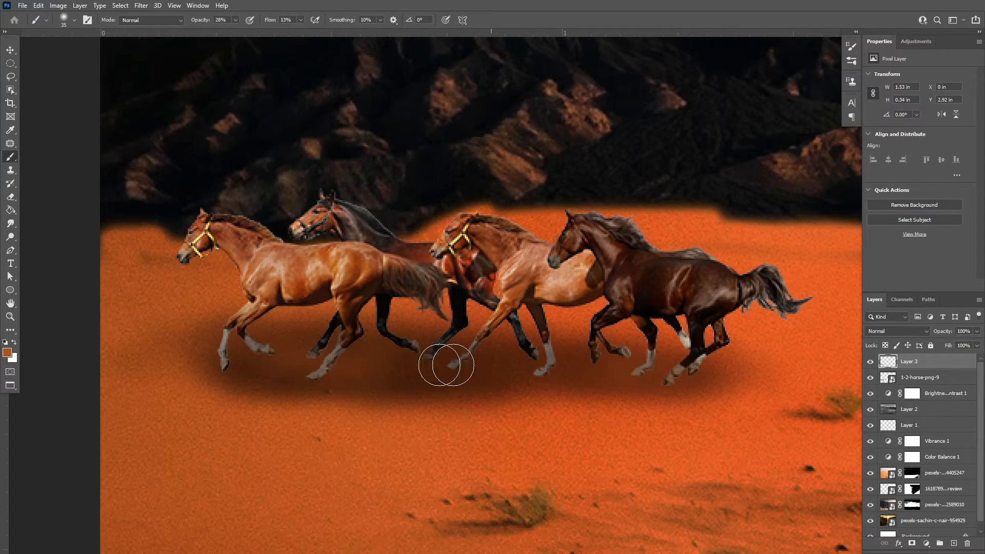
Add a Color Balance adjustment clipped to the horses with midtones Cyan-Red +18, Magenta-Green +21 and Yellow-Blue +25.
key(ctrl+minus)
key(ctrl+minus)
key(ctrl+minus)
drag(549, 360, 259, 437)
click(926, 543)
click(923, 446)
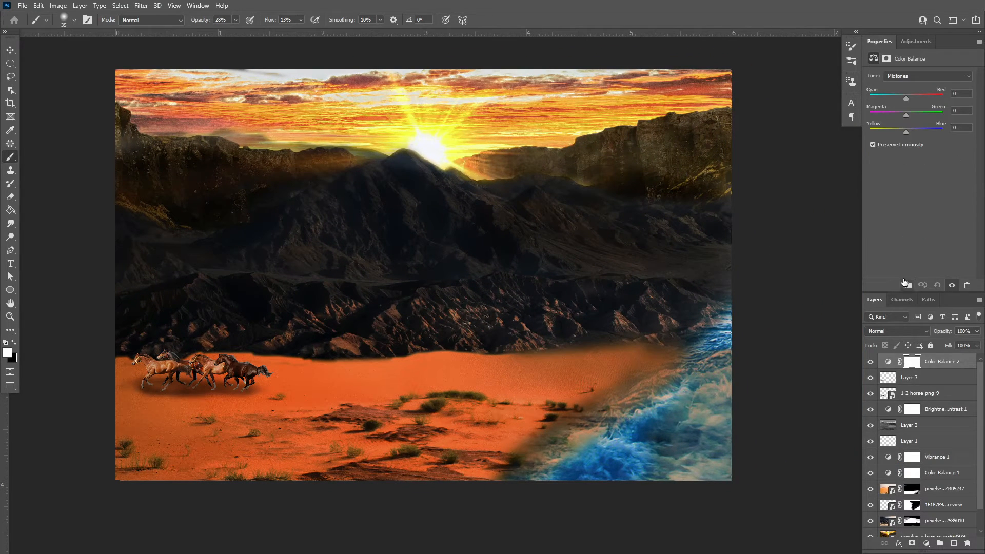
mouse_move(906, 97)
mouse_down()
mouse_move(879, 100)
mouse_move(937, 101)
mouse_move(915, 99)
mouse_up()
drag(909, 393, 909, 390)
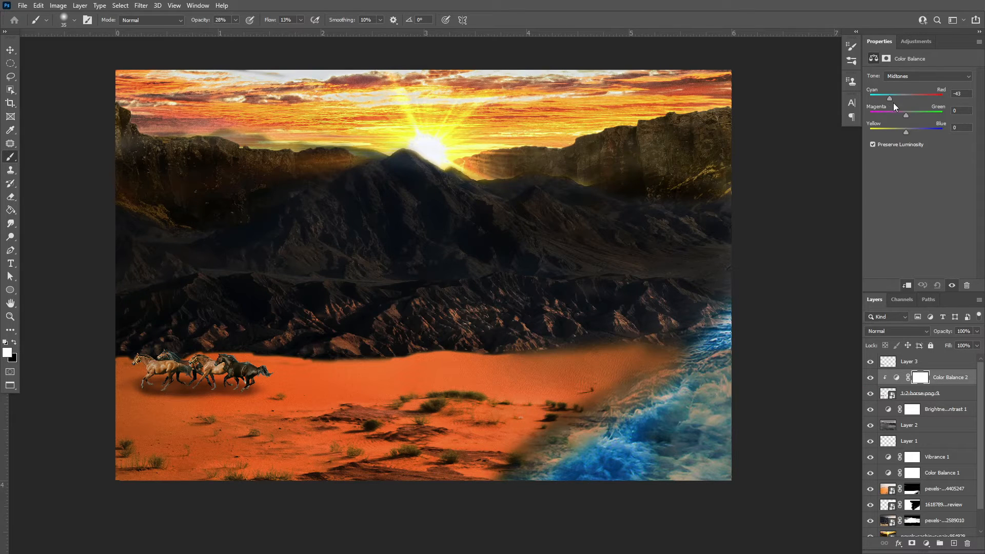
drag(893, 103, 914, 142)
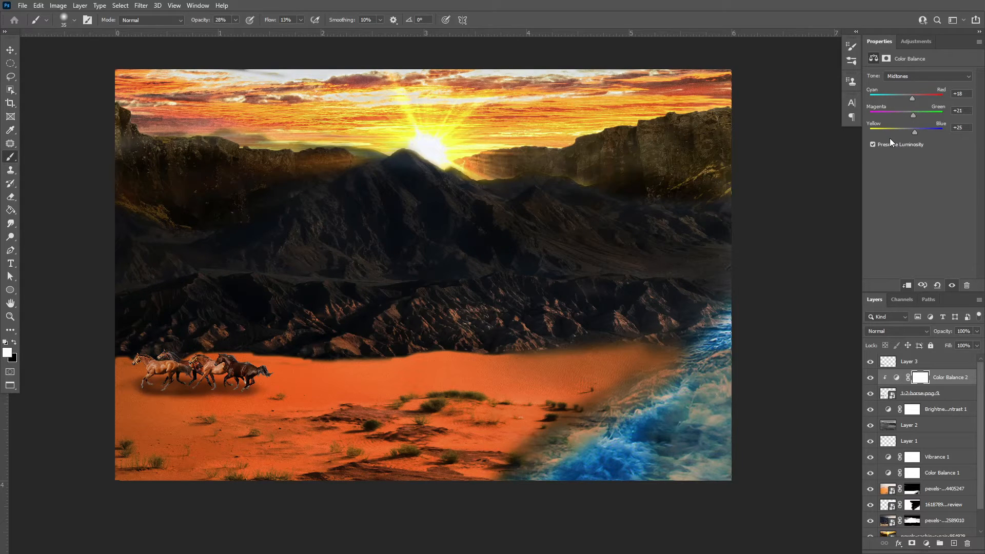
Place the hut-1093540_960_720 image from the kp folder above Layer 3, flipped horizontally and scaled to about 0.77 in wide on the middle of the sand.
click(923, 363)
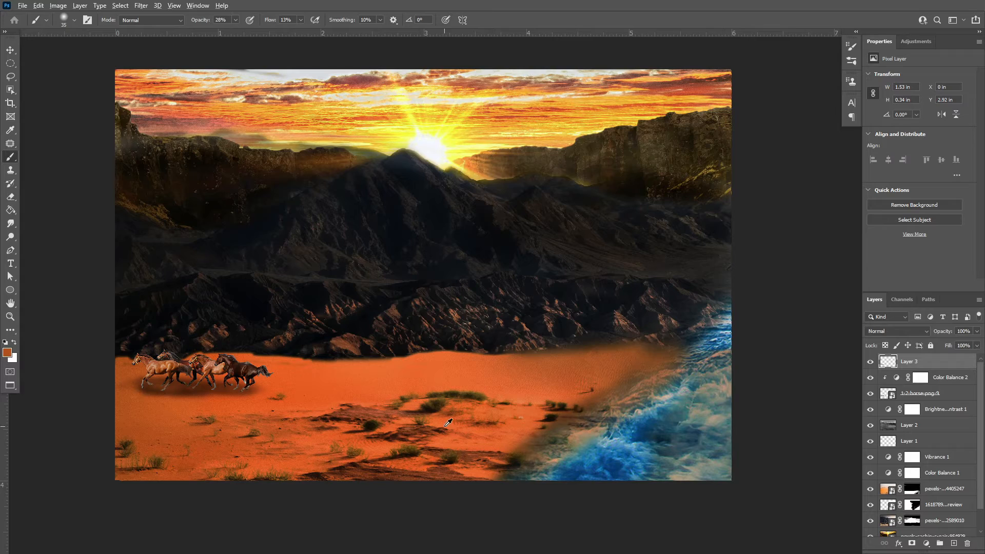
key(alt+Tab)
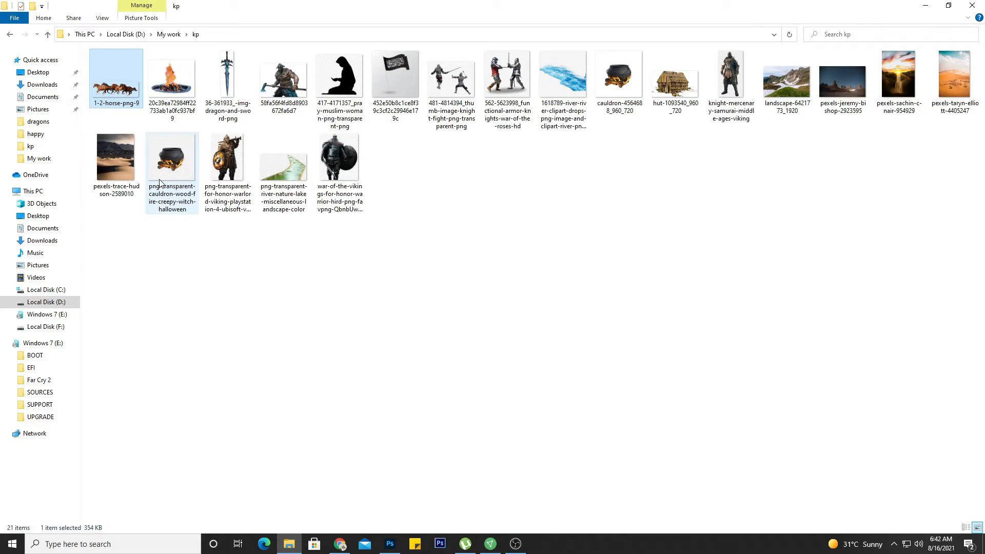
drag(675, 82, 586, 368)
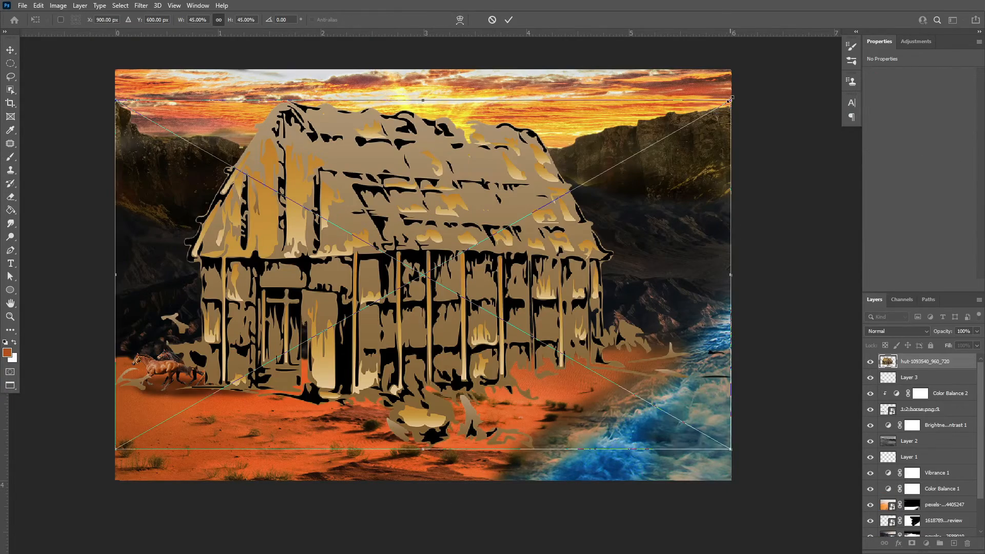
drag(731, 100, 257, 370)
drag(184, 410, 523, 372)
drag(597, 330, 534, 366)
drag(495, 399, 449, 389)
right_click(530, 378)
click(544, 356)
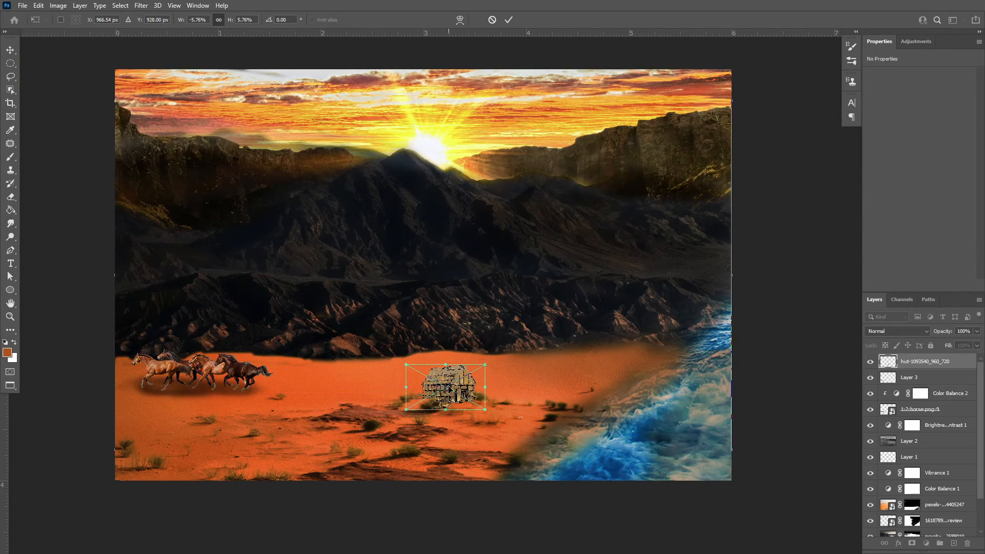
click(509, 20)
key(b)
scroll(578, 492, up, 5)
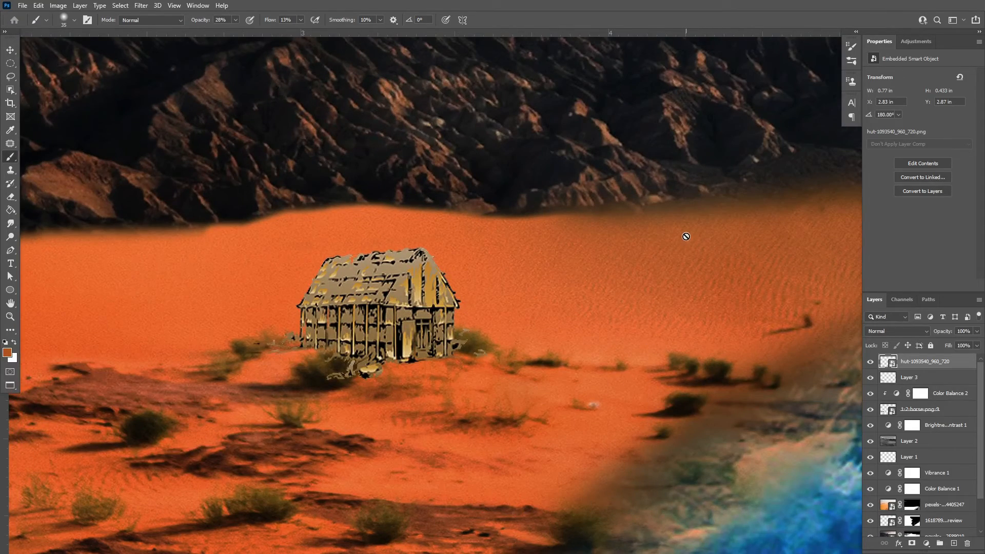
click(913, 333)
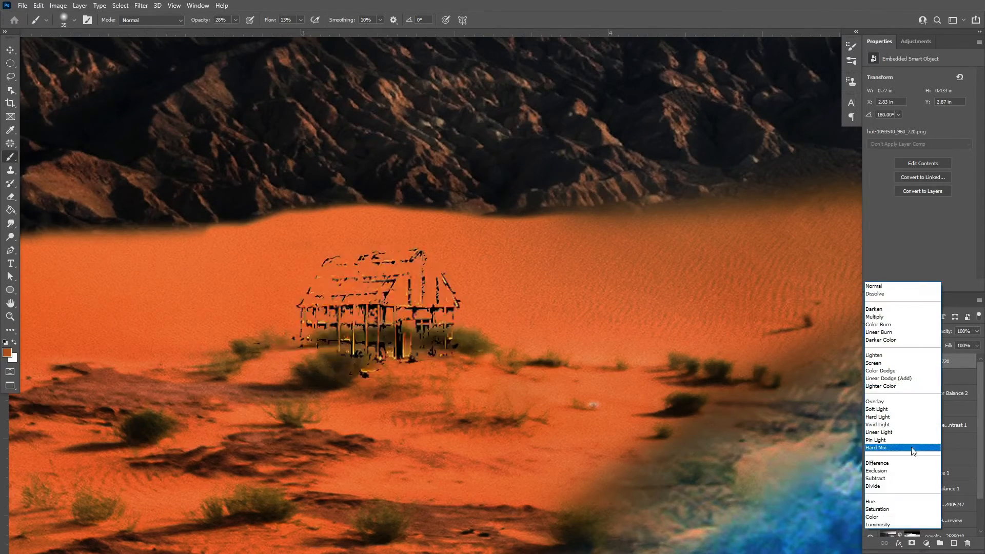
click(879, 288)
Create a new layer above the hut and paint soft black shading around its base and roof with a 9 px brush at 28% opacity.
click(955, 545)
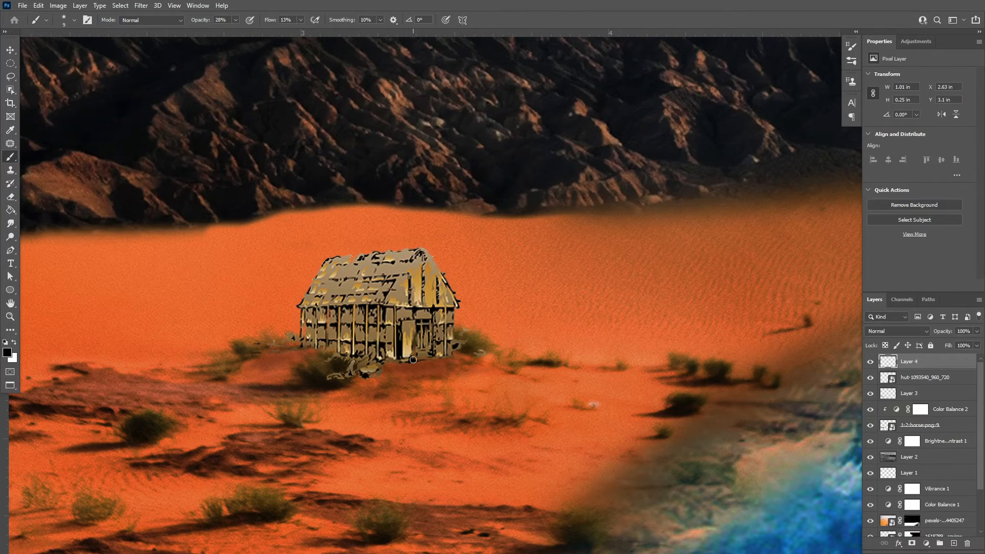
key(ctrl+plus)
key(ctrl+plus)
key(ctrl+plus)
key(ctrl+plus)
drag(258, 198, 342, 309)
mouse_move(352, 274)
mouse_down()
mouse_move(160, 305)
mouse_move(285, 288)
mouse_up()
drag(246, 328, 445, 275)
mouse_move(277, 272)
mouse_down()
mouse_move(187, 414)
mouse_move(197, 496)
mouse_up()
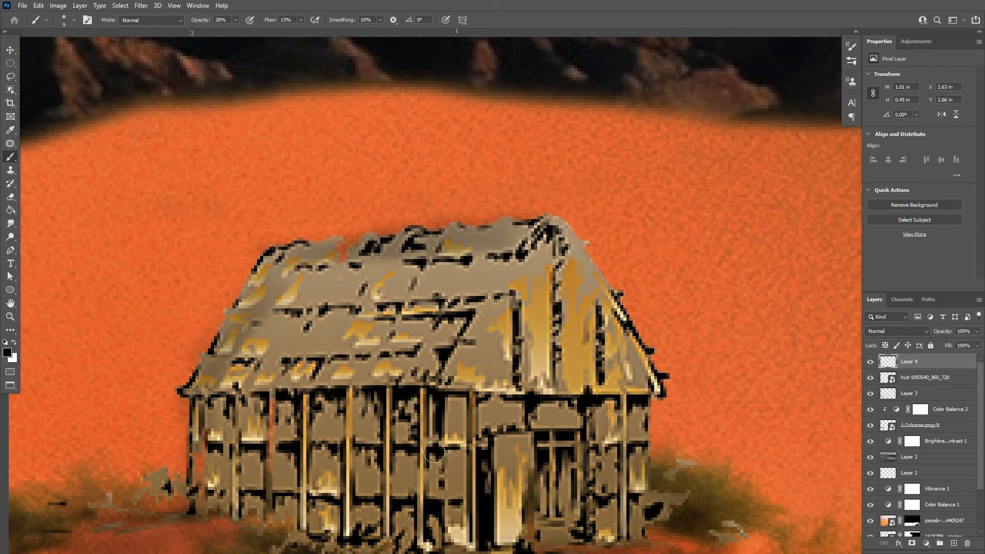
Shade the hut's walls, gable edges and doorway base with soft black strokes.
drag(434, 452, 436, 531)
mouse_move(500, 365)
mouse_down()
mouse_move(582, 363)
mouse_move(577, 287)
mouse_up()
mouse_move(570, 239)
mouse_down()
mouse_move(647, 485)
mouse_move(645, 534)
mouse_up()
drag(644, 534, 607, 381)
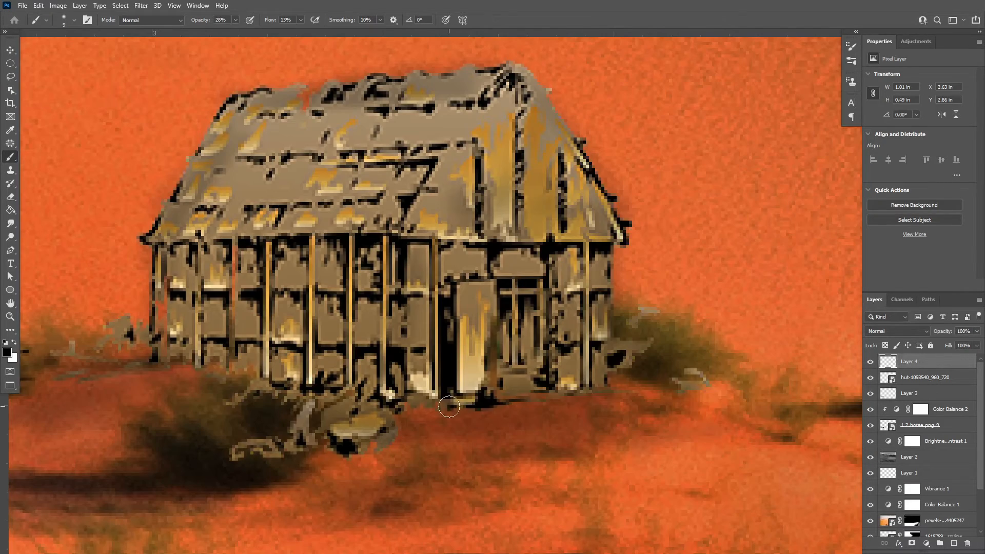
drag(449, 407, 372, 399)
Select the grass-shaped 134 px brush tip and reduce its size to 20 px.
key(ctrl+minus)
key(ctrl+minus)
key(ctrl+minus)
click(852, 47)
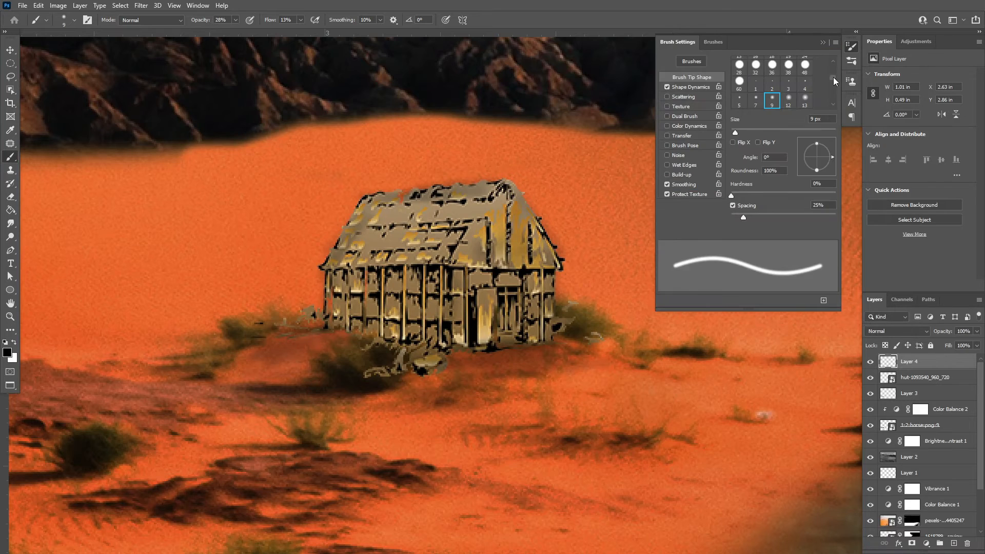
scroll(833, 77, up, 5)
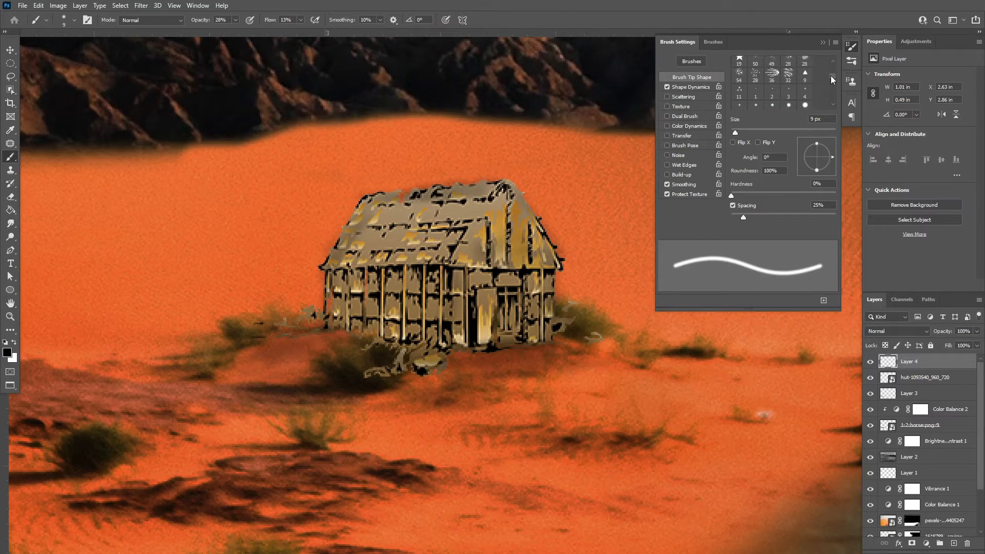
scroll(829, 72, down, 5)
click(755, 100)
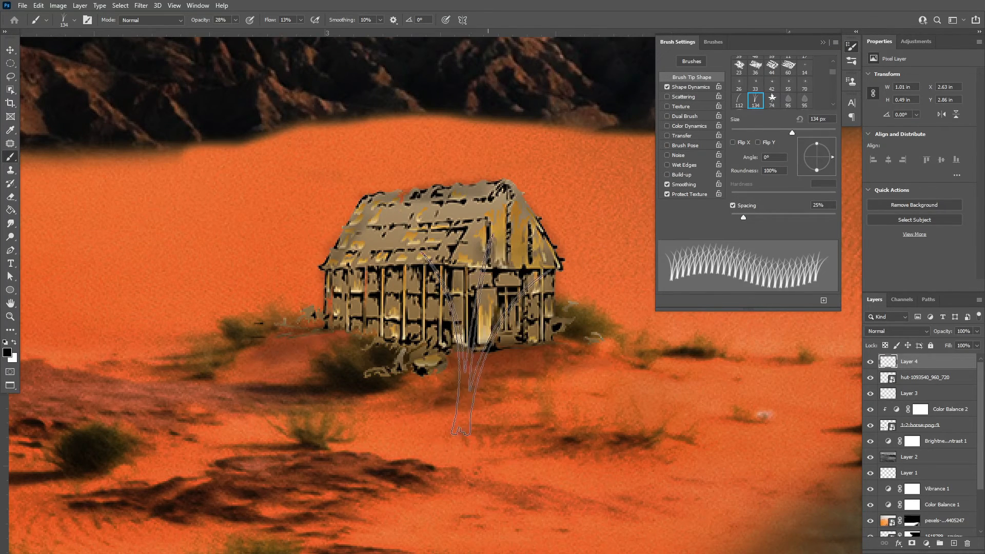
key(bracketleft)
key(bracketleft)
key(bracketleft)
key(bracketleft)
key(bracketleft)
key(bracketleft)
key(bracketleft)
key(bracketleft)
key(bracketleft)
key(bracketleft)
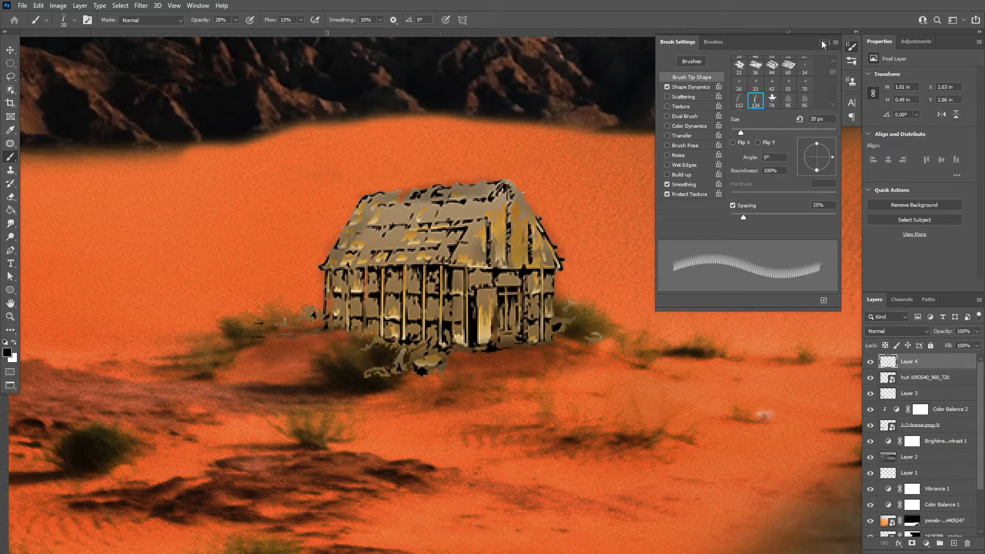
click(822, 43)
Try painting near-black grass tufts at the hut's base on a new layer, raising the brush opacity to 75%.
click(953, 546)
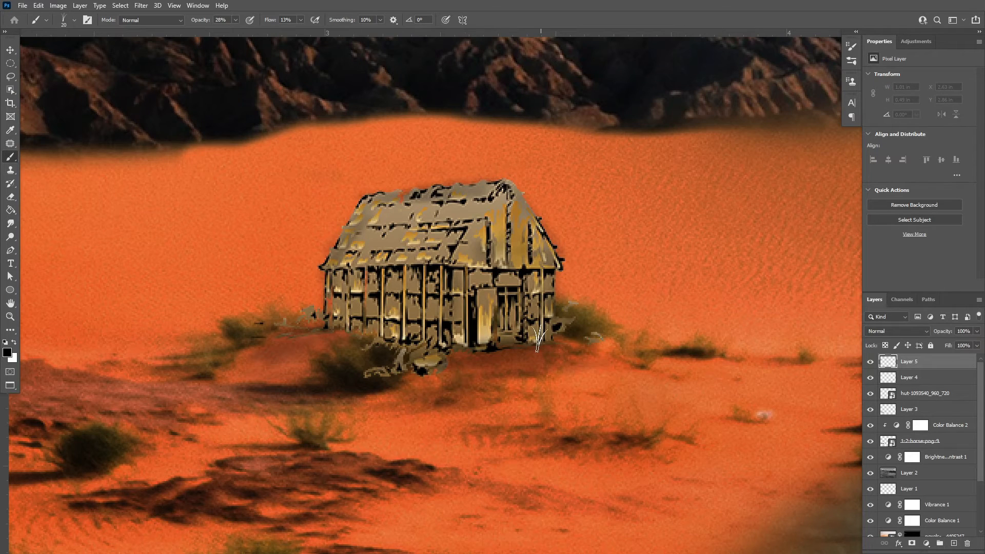
click(7, 352)
drag(262, 180, 262, 212)
click(209, 211)
click(352, 91)
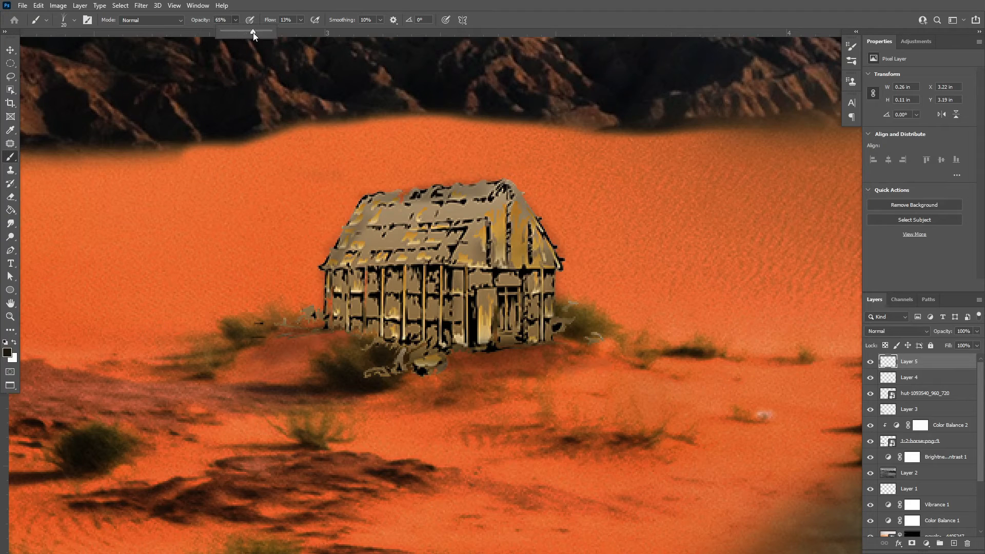
drag(254, 32, 258, 33)
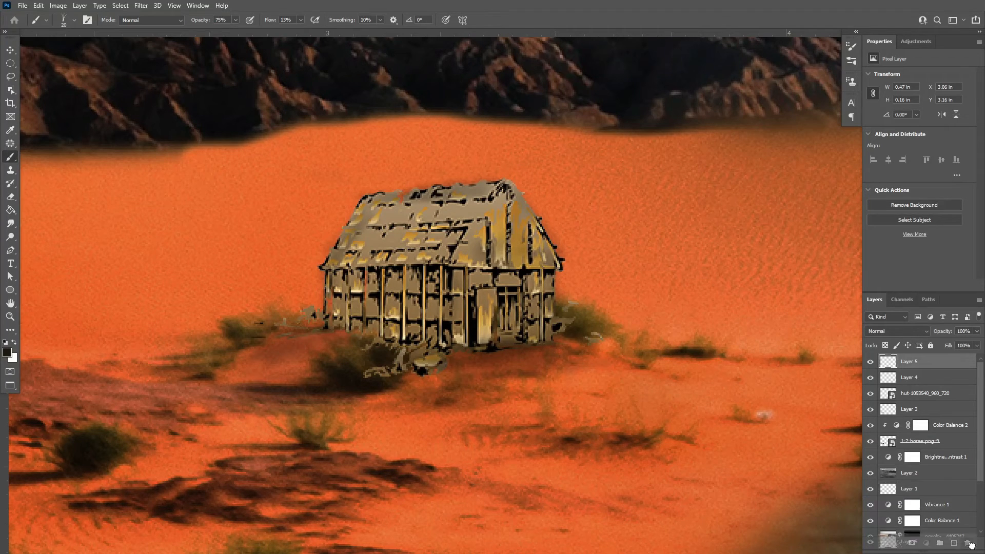
key(ctrl+z)
mouse_move(432, 354)
mouse_down()
mouse_move(441, 328)
mouse_move(408, 323)
mouse_up()
Place the cauldron-4564688_960_720 image from the kp folder and roughly scale it down to about 19% near the hut.
key(ctrl+minus)
key(ctrl+minus)
key(ctrl+minus)
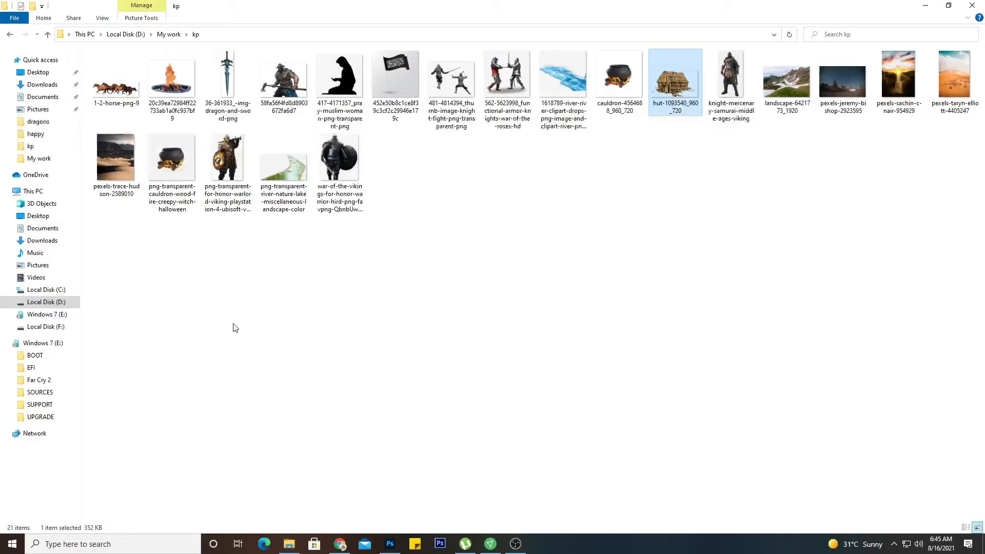
click(620, 82)
drag(619, 91, 459, 334)
key(ctrl+minus)
key(ctrl+minus)
drag(702, 91, 500, 328)
drag(464, 357, 517, 281)
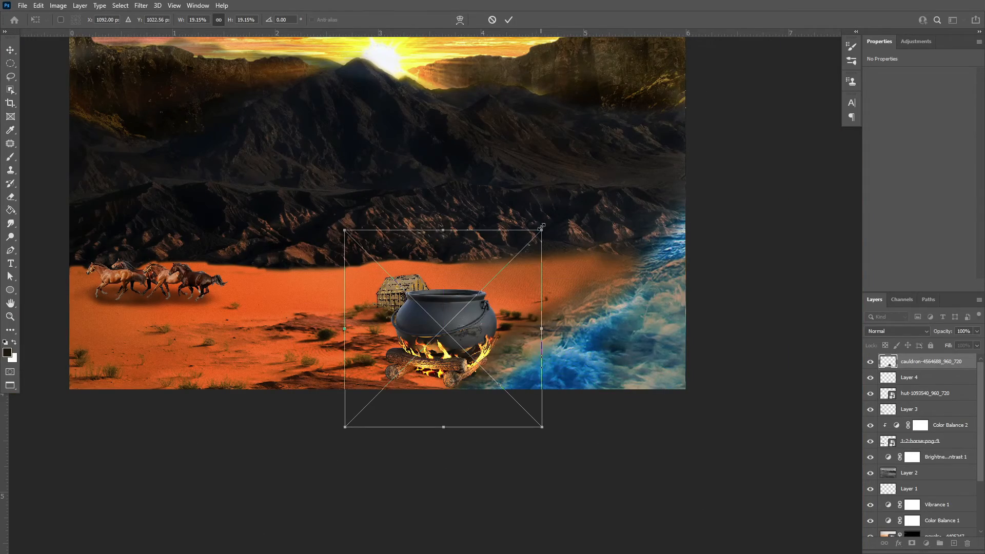
Scale the cauldron down to about 4.06% and position it on the sand in front of the hut.
drag(543, 229, 429, 343)
drag(394, 378, 429, 333)
drag(463, 299, 411, 341)
key(ctrl+plus)
key(ctrl+plus)
drag(339, 375, 382, 264)
key(ctrl+plus)
drag(236, 341, 366, 335)
drag(299, 344, 227, 304)
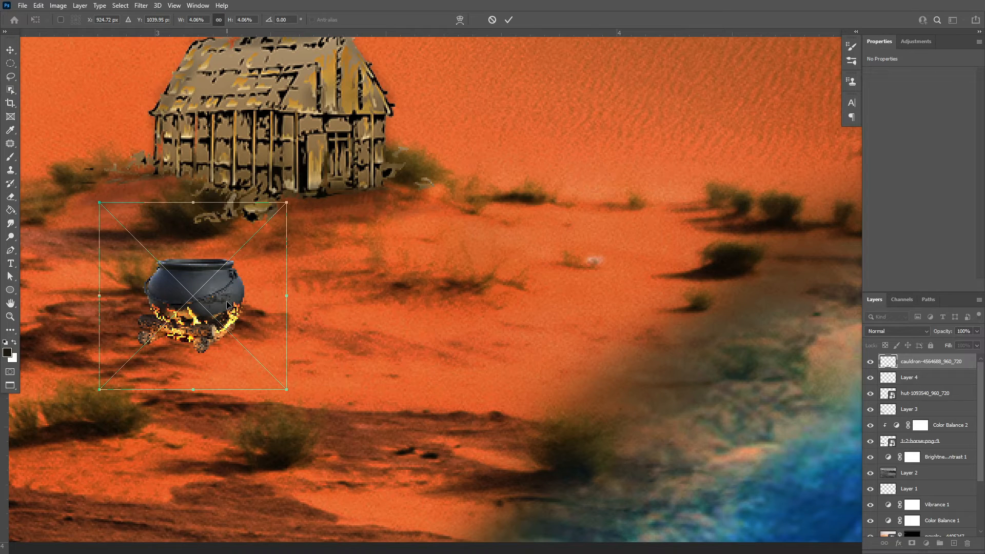
click(507, 20)
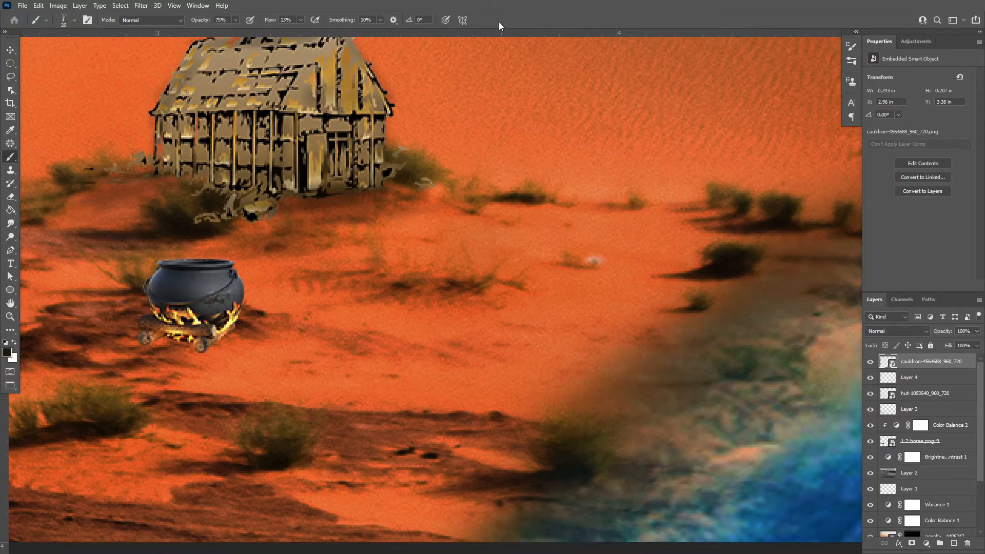
Create a new layer above the cauldron and paint a black shadow under its logs with a 15 px soft round brush at 75% opacity.
click(951, 545)
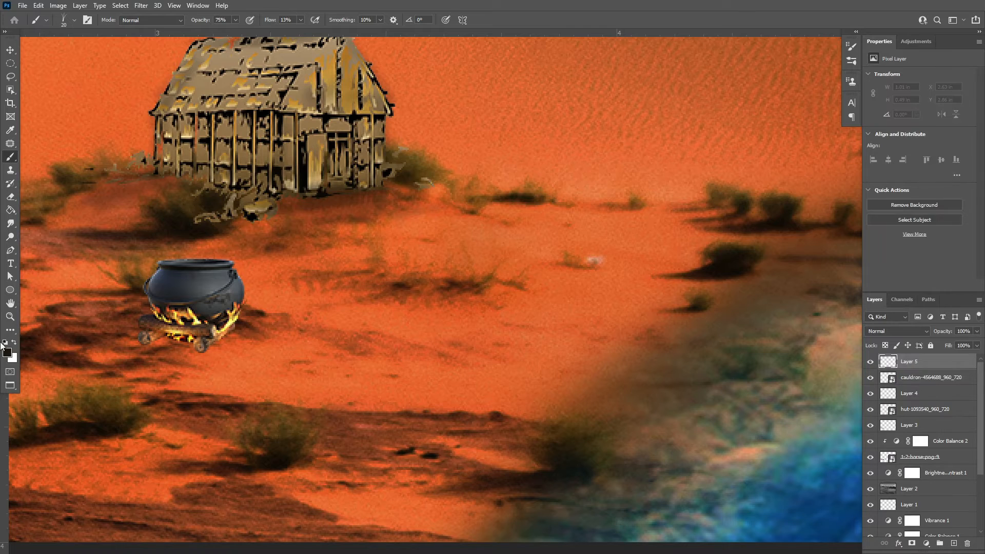
click(851, 47)
click(738, 62)
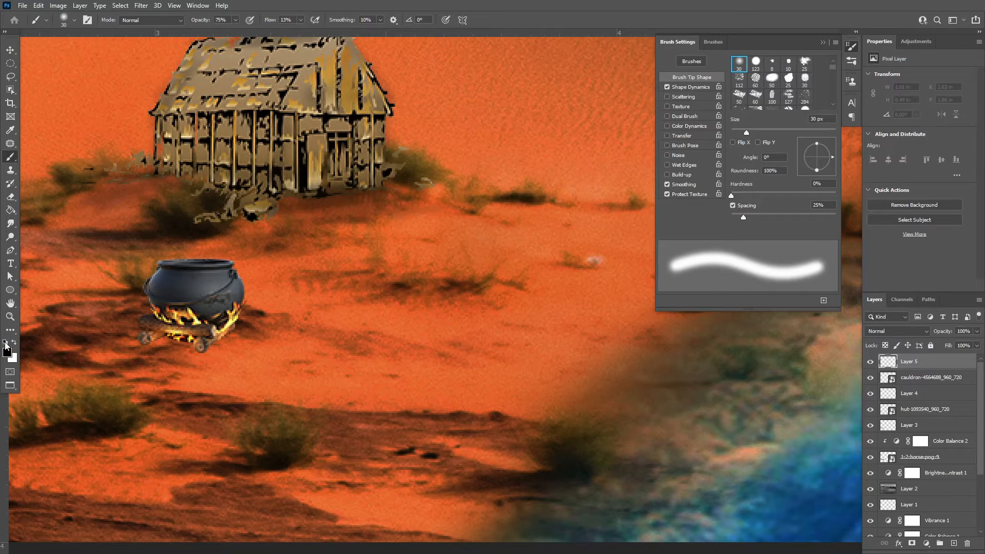
key(bracketleft)
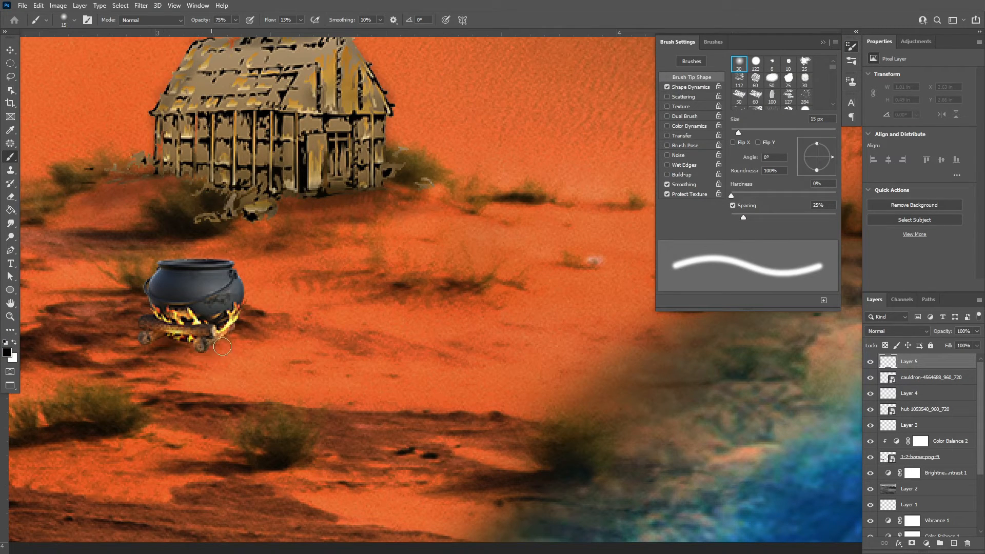
mouse_move(222, 347)
mouse_down()
mouse_move(240, 326)
mouse_move(169, 351)
mouse_move(137, 331)
mouse_move(142, 345)
mouse_move(214, 351)
mouse_move(215, 343)
mouse_move(191, 352)
mouse_up()
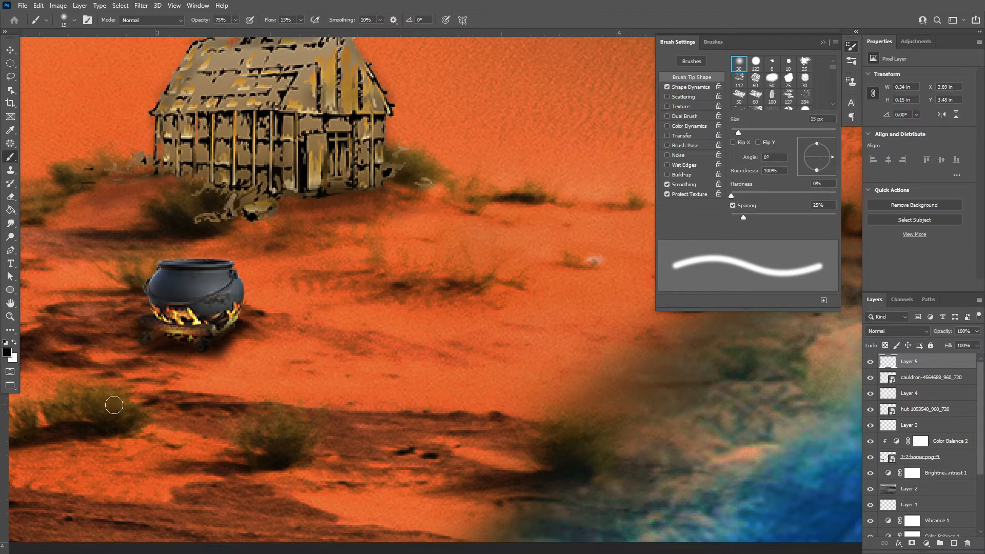
Paint white steam rising from the cauldron's rim with the flame-shaped 1877 px brush tip, reduced to fit the pot.
scroll(759, 82, down, 5)
click(771, 81)
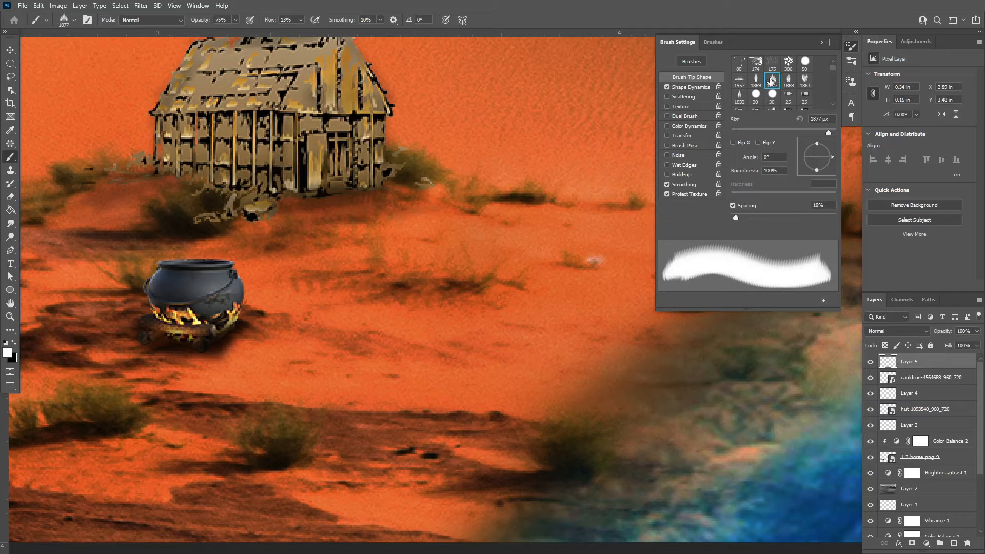
key(F5)
key(ctrl+plus)
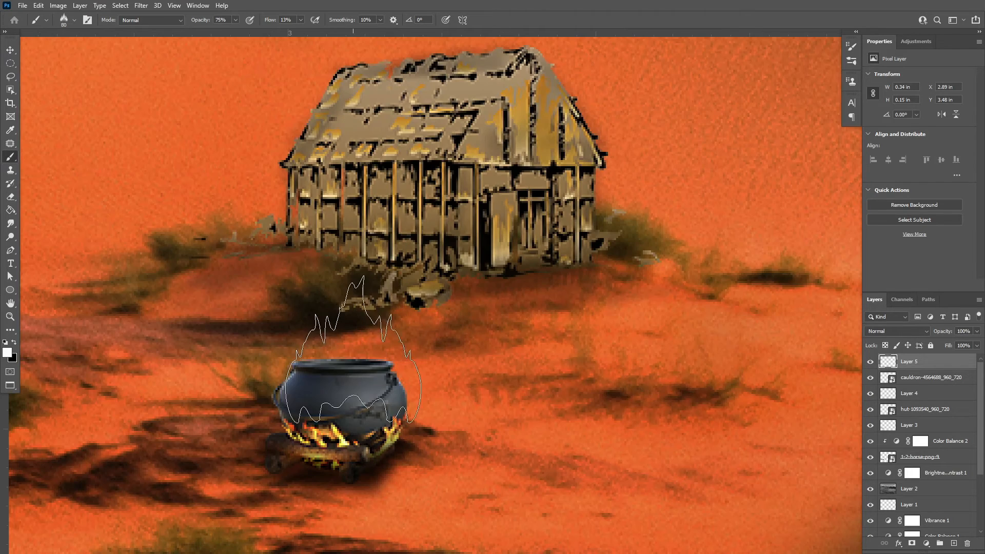
key(bracketleft)
key(bracketleft)
key(bracketleft)
mouse_move(339, 339)
mouse_down()
mouse_move(356, 341)
mouse_move(351, 310)
mouse_up()
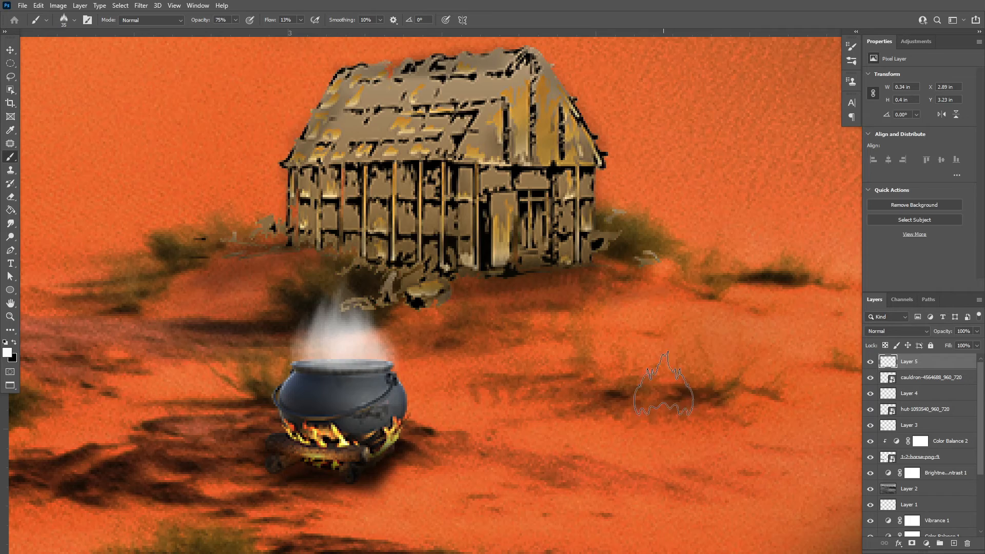
Hide the river layer and paint on the sand layer's mask to extend the sand across the image's lower right area.
key(ctrl+minus)
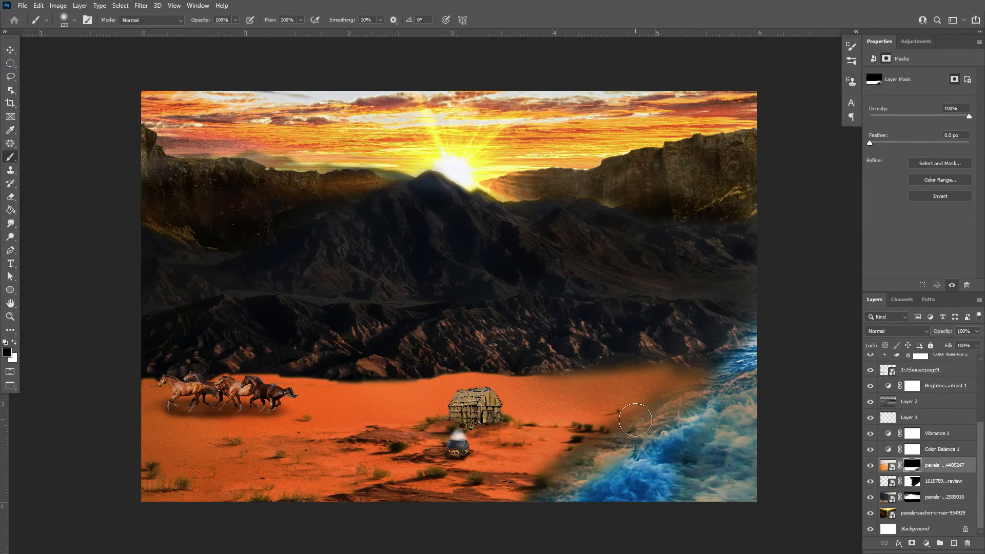
click(912, 482)
click(870, 481)
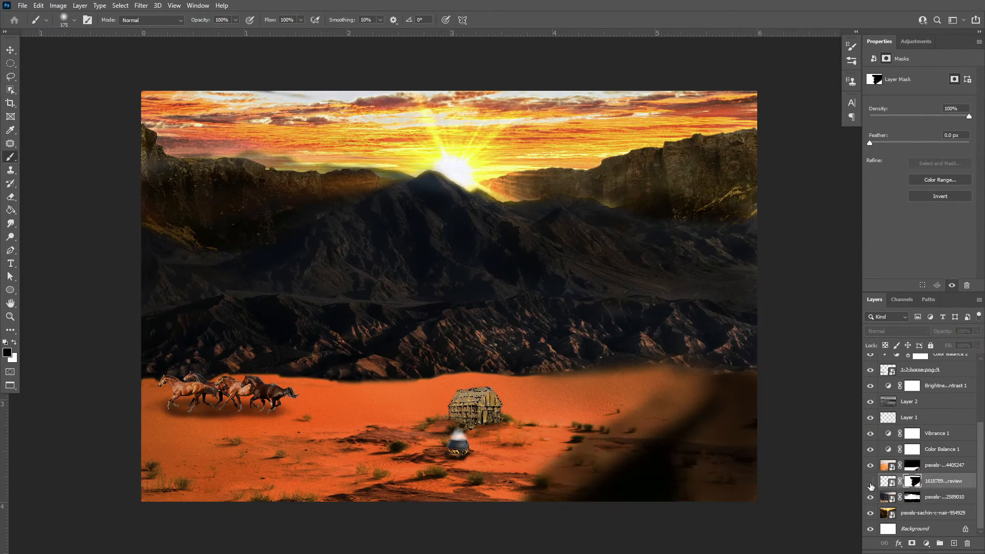
click(913, 465)
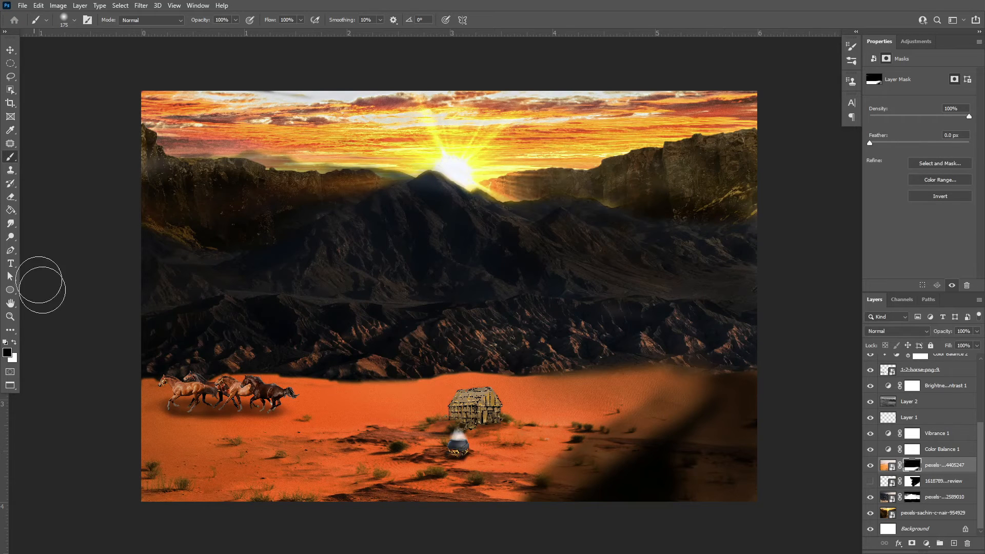
mouse_move(670, 424)
mouse_down()
mouse_move(609, 472)
mouse_move(673, 467)
mouse_move(531, 479)
mouse_move(646, 412)
mouse_move(739, 399)
mouse_move(668, 522)
mouse_move(756, 394)
mouse_move(704, 499)
mouse_move(678, 511)
mouse_up()
key(x)
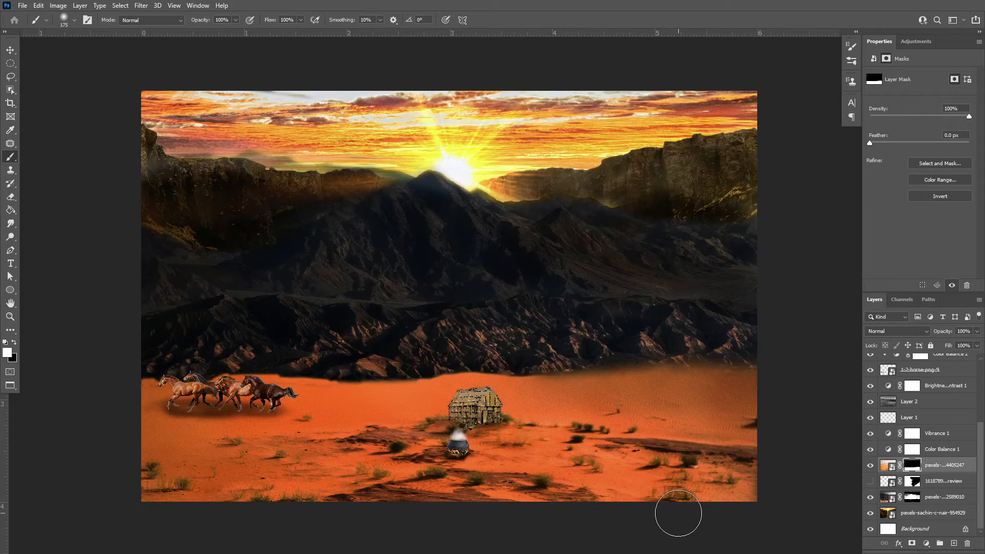
scroll(687, 380, up, 4)
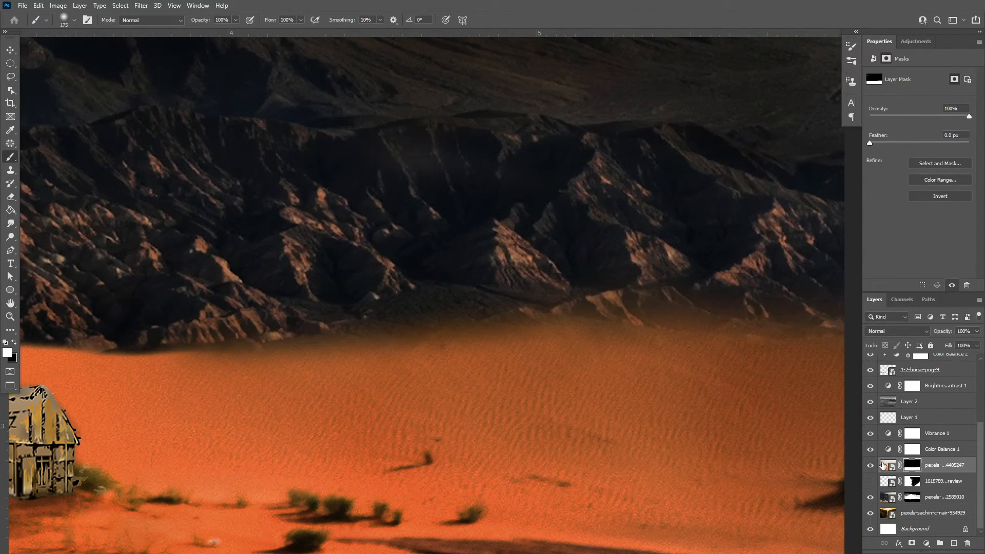
Refine the sand layer's mask along the dune's horizon with a 90 px soft brush, reshaping the edge against the mountains.
key(bracketleft)
key(bracketleft)
key(bracketleft)
key(bracketleft)
mouse_move(451, 316)
mouse_down()
mouse_move(561, 323)
mouse_move(342, 339)
mouse_move(681, 345)
mouse_move(423, 334)
mouse_move(216, 353)
mouse_up()
key(x)
key(x)
mouse_move(215, 354)
mouse_down()
mouse_move(436, 343)
mouse_move(99, 323)
mouse_move(286, 385)
mouse_move(433, 341)
mouse_move(846, 316)
mouse_up()
drag(316, 381, 604, 352)
Refine the sand mask in Select and Mask by raising Radius and Smooth, and output the result to a new layer.
scroll(666, 325, left, 10)
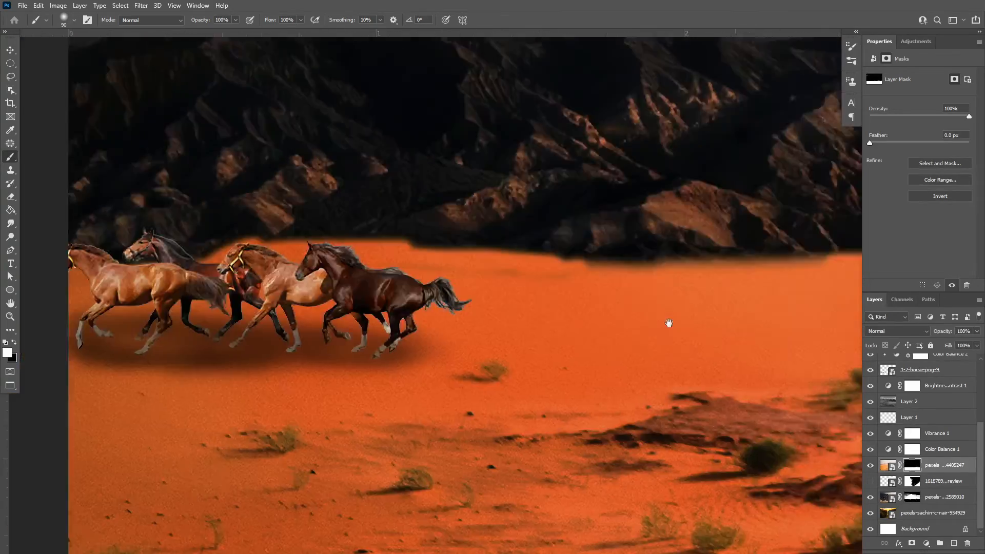
scroll(637, 250, down, 3)
click(948, 164)
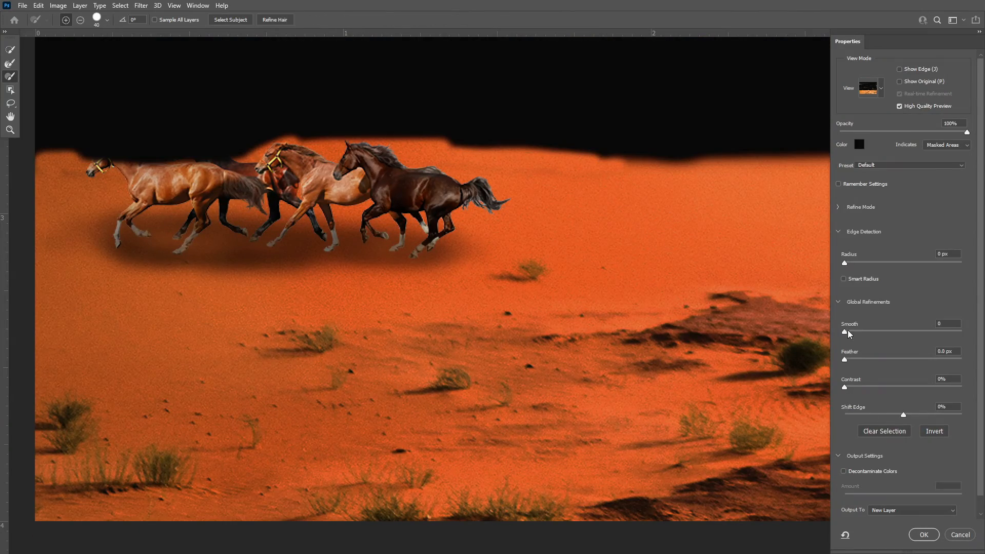
drag(860, 265, 877, 264)
drag(857, 334, 860, 335)
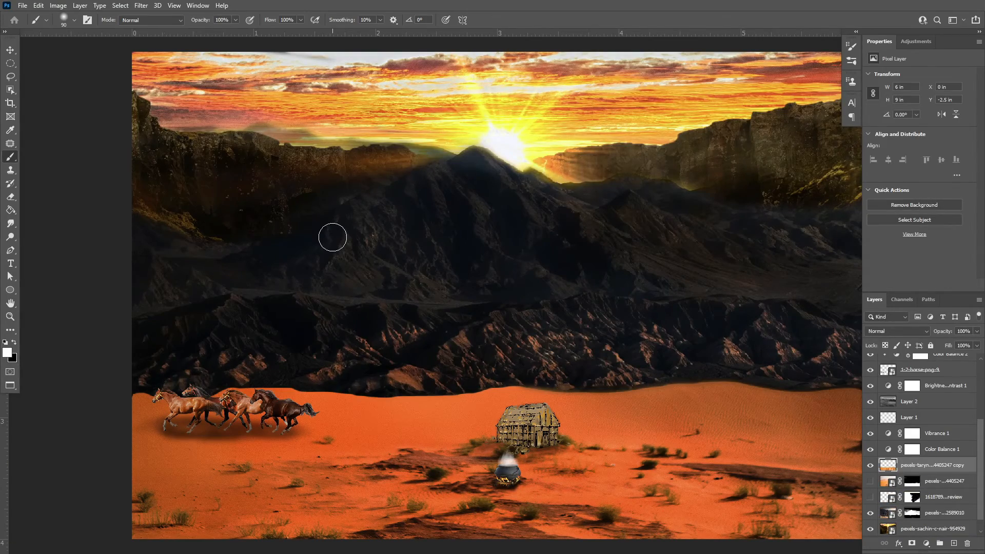
Flip the running horses horizontally so that they face the hut.
key(v)
click(241, 407)
key(ctrl+t)
right_click(262, 405)
click(266, 400)
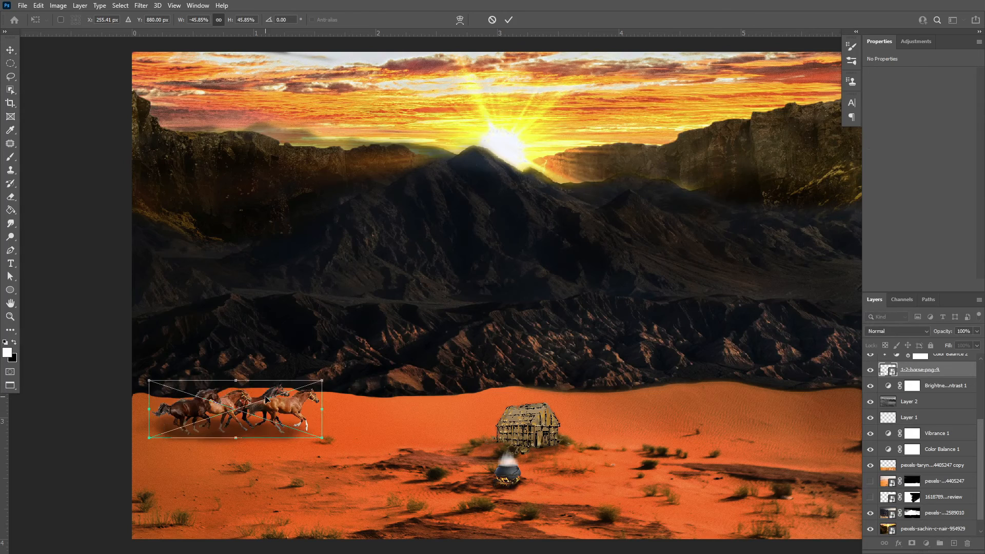
key(Return)
Extend the horses' shadow under their hooves on Layer 3 with a black 45 px brush at 26% opacity and 38% flow.
key(ctrl+shift+alt+n)
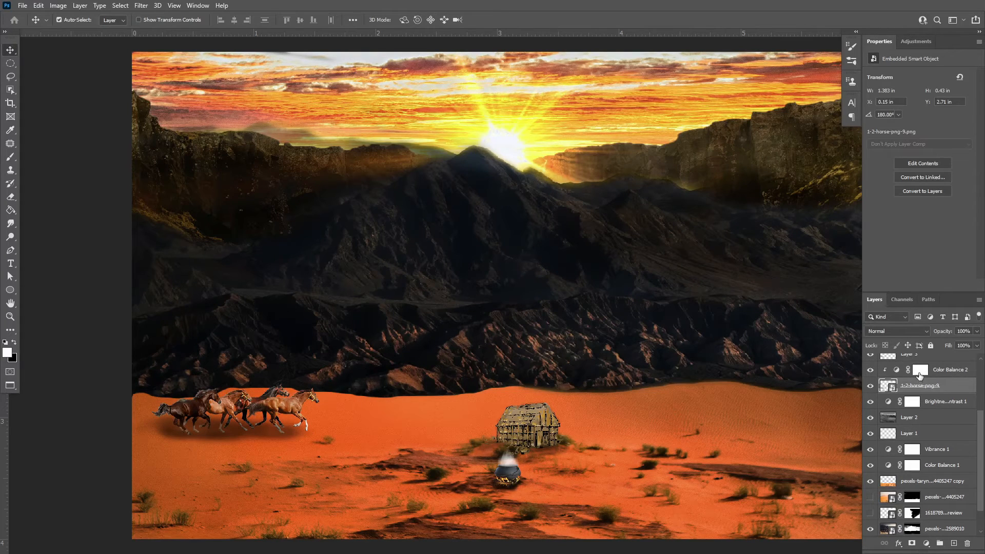
key(b)
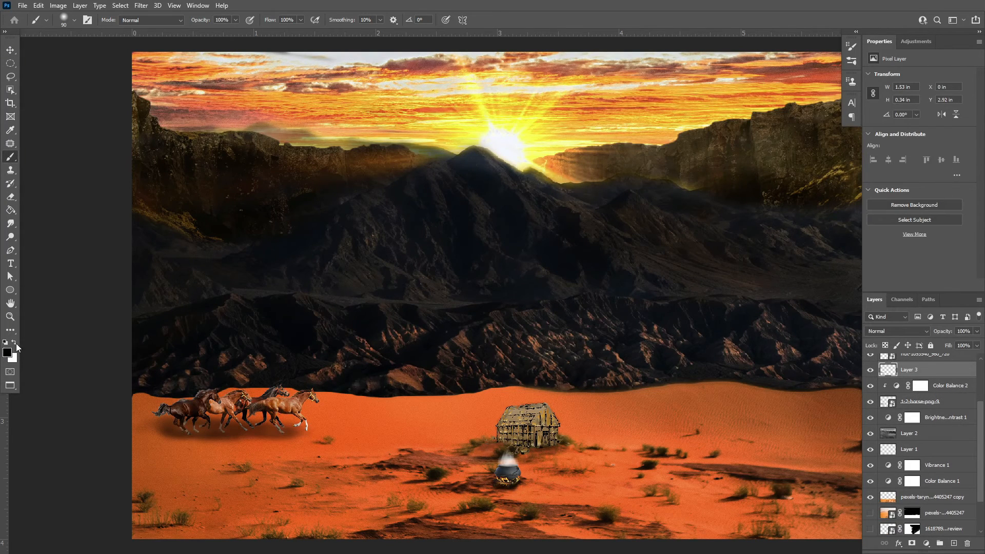
click(301, 20)
drag(304, 32, 271, 33)
click(296, 435)
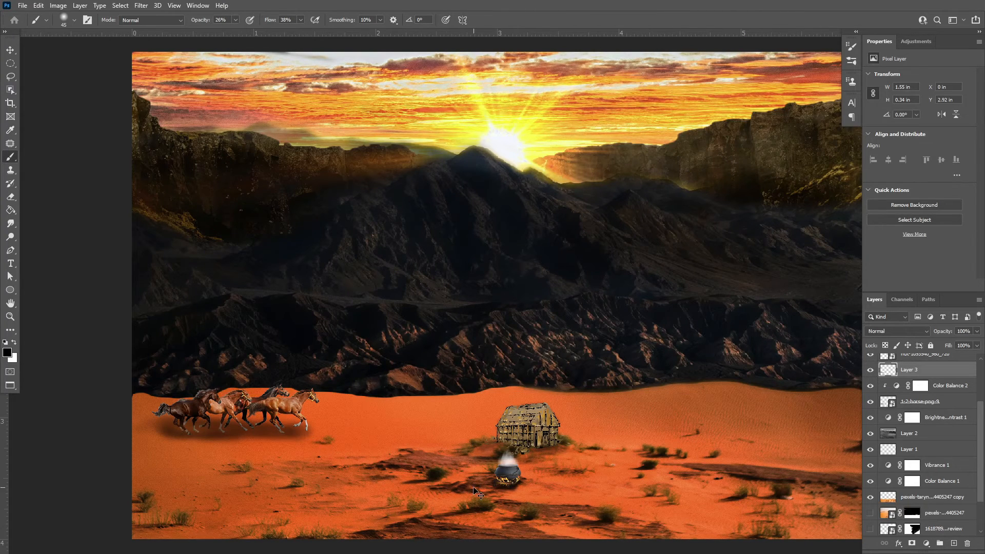
key(ctrl+minus)
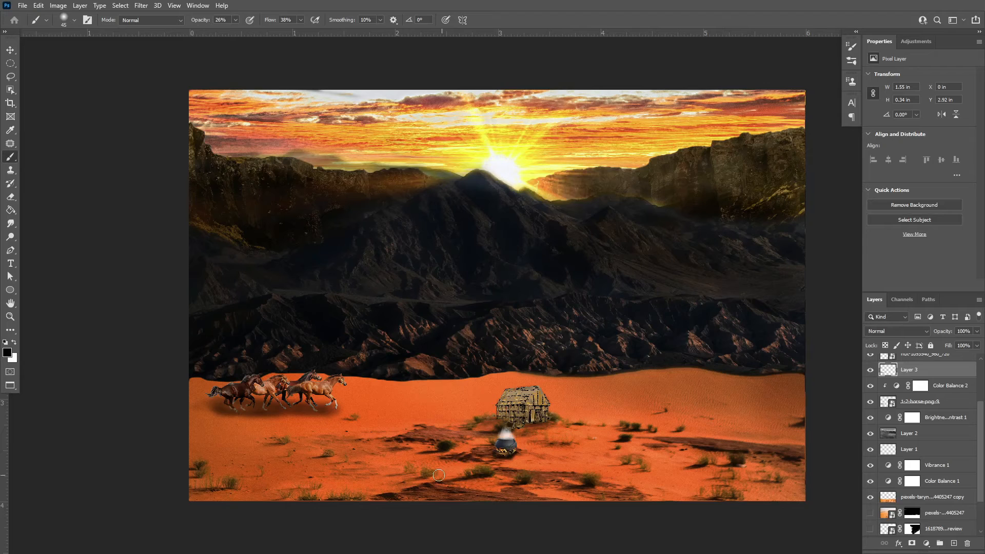
Nudge the hut slightly to the right on the sand.
scroll(916, 359, up, 3)
click(10, 49)
mouse_move(505, 407)
mouse_down()
mouse_move(558, 387)
mouse_move(509, 407)
mouse_up()
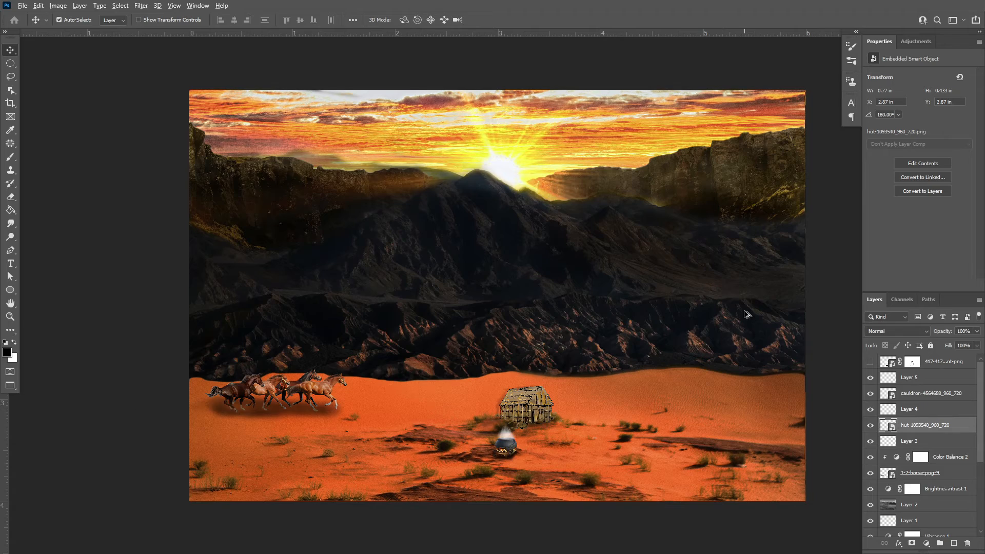
Place the black flag image in the composite, scale it down to about 1.32 in wide, and position its pole above the hut.
key(alt+Tab)
drag(395, 77, 450, 279)
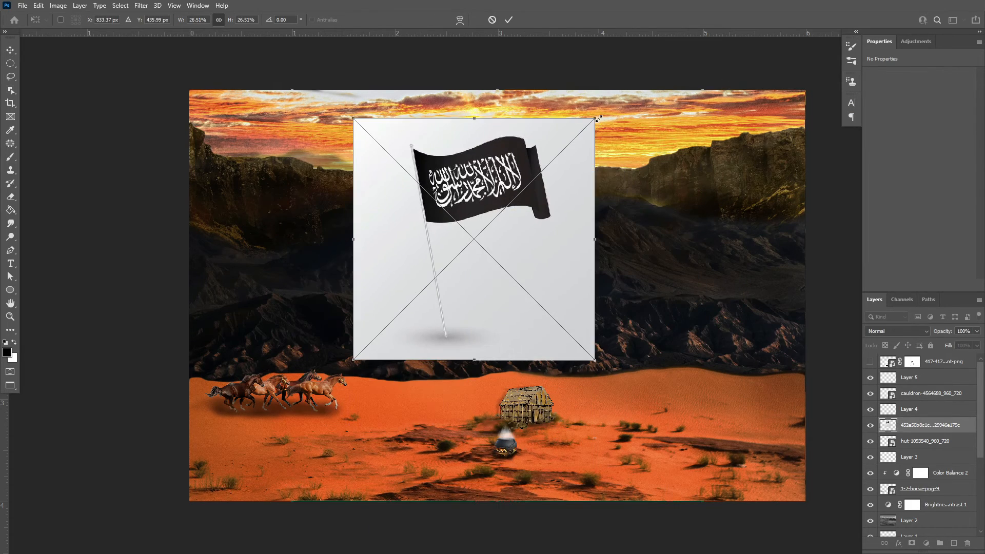
drag(597, 119, 492, 224)
drag(421, 351, 522, 371)
click(509, 21)
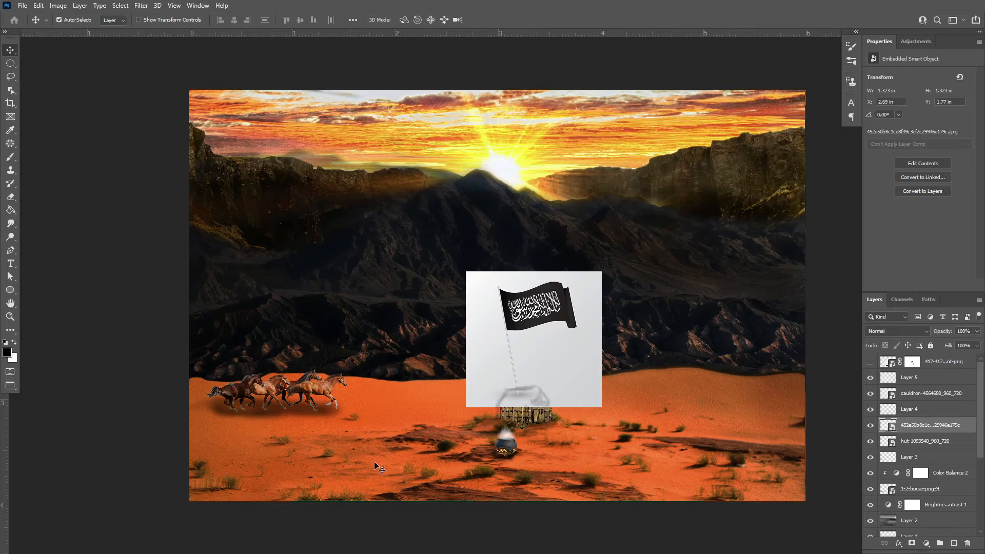
Add a layer mask to the flag image and paint black along the left edge of its light background.
click(911, 544)
key(b)
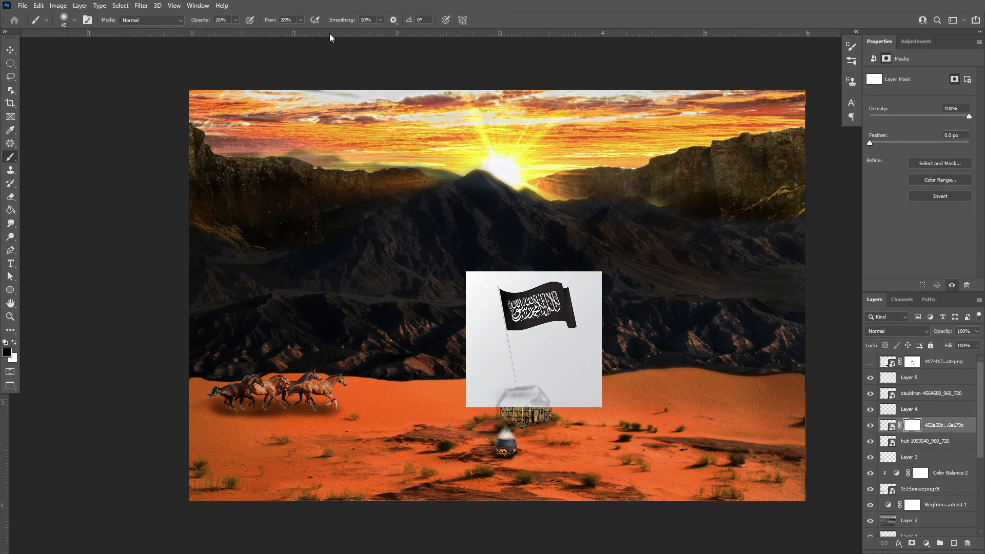
click(236, 20)
drag(235, 32, 329, 34)
click(301, 20)
mouse_move(466, 283)
mouse_down()
mouse_move(468, 395)
mouse_move(473, 366)
mouse_up()
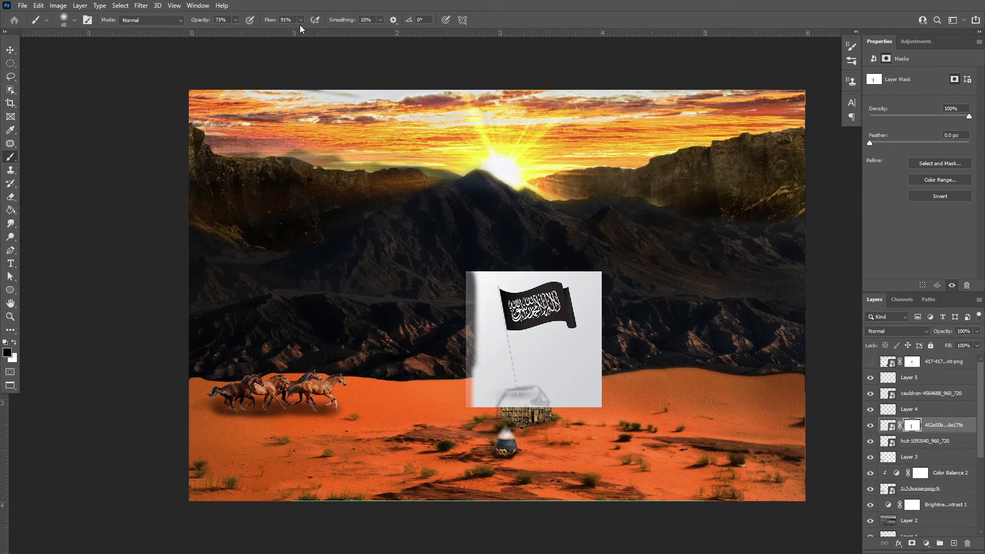
Raise the brush opacity and flow to 100% and mask out the remaining light background around the flag.
click(301, 20)
drag(305, 35, 314, 34)
click(235, 21)
drag(235, 34, 254, 34)
mouse_move(478, 280)
mouse_down()
mouse_move(473, 395)
mouse_move(471, 316)
mouse_up()
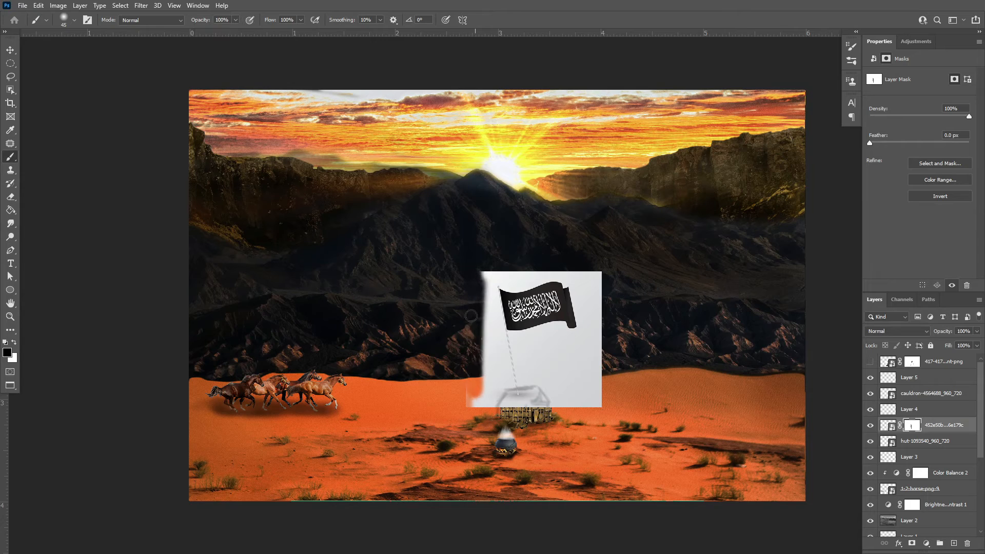
mouse_move(495, 403)
mouse_down()
mouse_move(574, 405)
mouse_move(523, 378)
mouse_move(517, 342)
mouse_move(549, 333)
mouse_move(575, 383)
mouse_move(600, 317)
mouse_move(577, 292)
mouse_move(592, 278)
mouse_move(585, 349)
mouse_move(561, 350)
mouse_move(558, 413)
mouse_move(488, 407)
mouse_move(425, 375)
mouse_move(453, 358)
mouse_move(518, 273)
mouse_up()
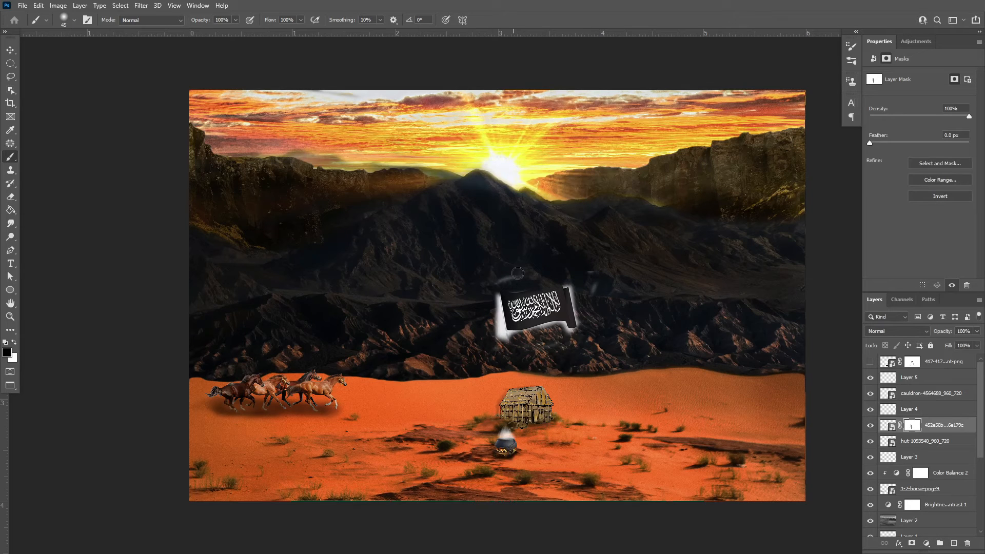
drag(573, 335, 489, 298)
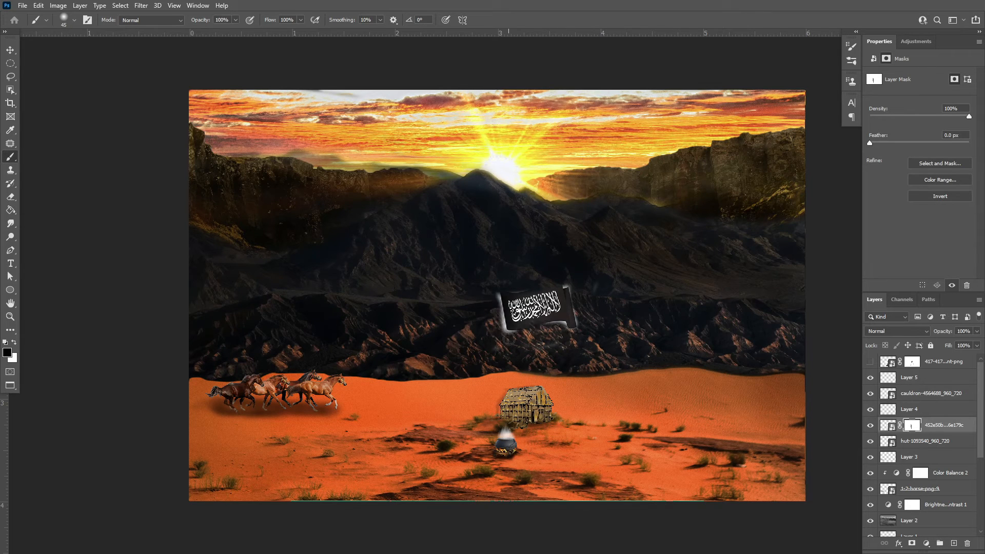
drag(503, 331, 508, 334)
Reduce the brush to 15 px and mask out the white fringe along the flag's upper right corner and right edge.
key(ctrl+plus)
key(ctrl+plus)
key(ctrl+plus)
drag(759, 318, 523, 301)
key(ctrl+plus)
key(ctrl+plus)
drag(675, 225, 527, 308)
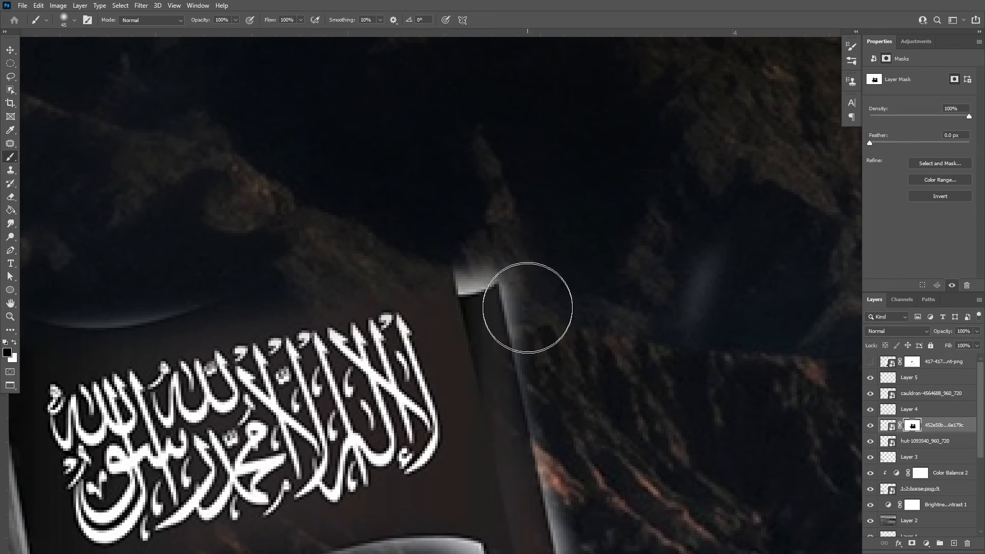
key(bracketleft)
key(bracketleft)
key(bracketleft)
key(bracketleft)
key(bracketleft)
key(bracketleft)
mouse_move(473, 273)
mouse_down()
mouse_move(467, 284)
mouse_move(524, 420)
mouse_up()
drag(453, 339, 380, 224)
drag(456, 323, 488, 458)
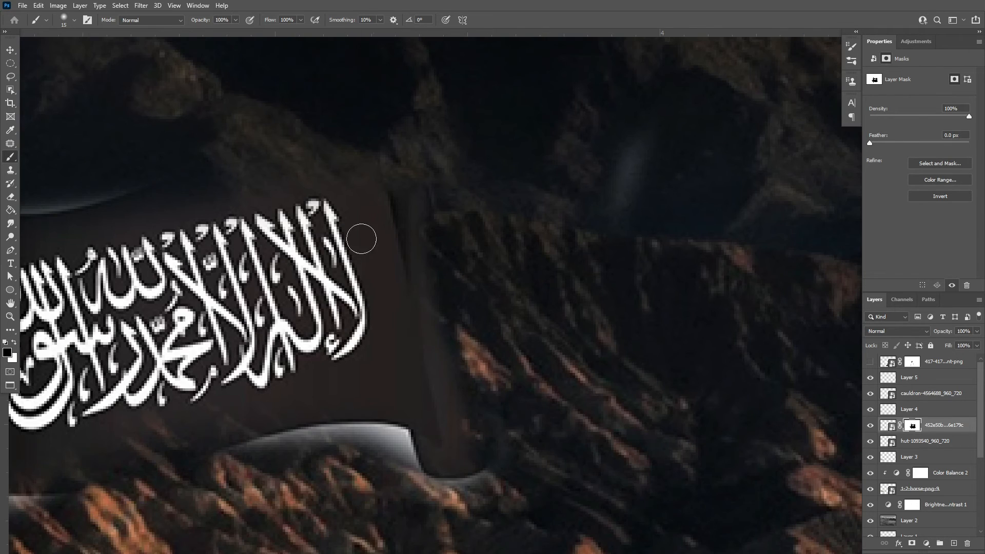
Restore the flag's top and right edges on the mask, and hide the white fringe under its lower right edge.
key(x)
mouse_move(434, 299)
mouse_down()
mouse_move(416, 222)
mouse_move(327, 174)
mouse_move(248, 136)
mouse_move(171, 159)
mouse_move(193, 134)
mouse_move(354, 128)
mouse_move(395, 174)
mouse_up()
key(x)
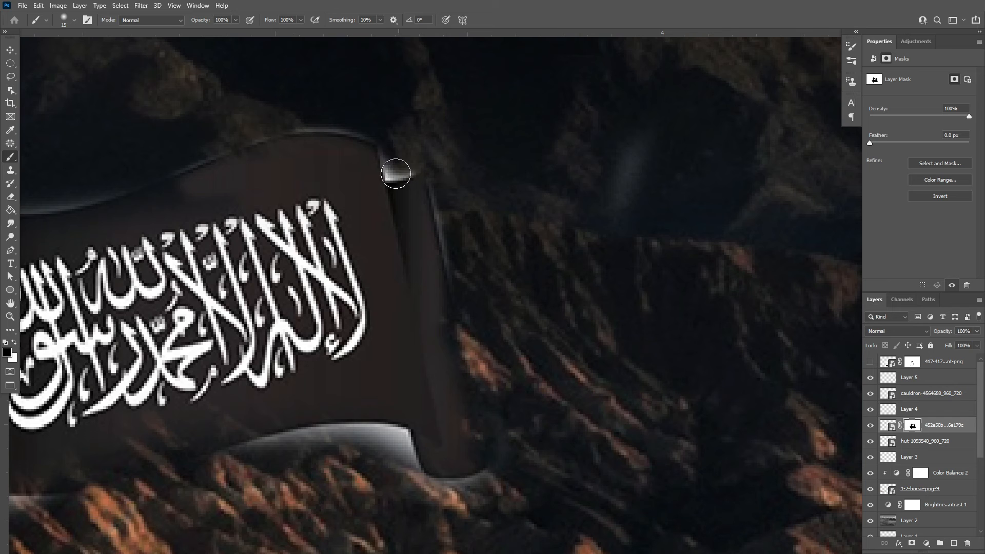
drag(440, 385, 432, 277)
mouse_move(369, 314)
mouse_down()
mouse_move(303, 332)
mouse_move(371, 332)
mouse_move(362, 328)
mouse_move(468, 382)
mouse_up()
drag(385, 325, 667, 264)
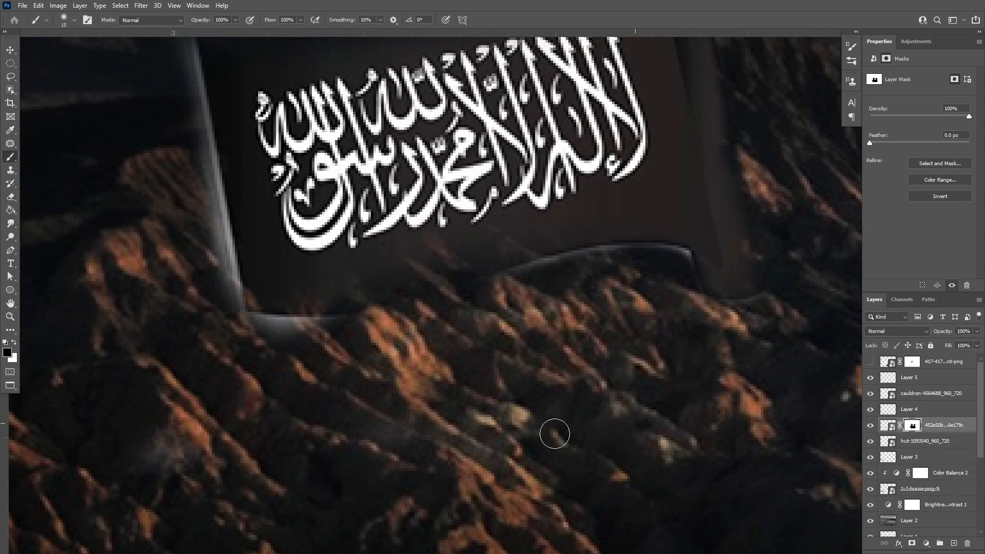
Hide the white fringe at the flag's lower left corner and restore its left and bottom edges on the mask.
mouse_move(278, 320)
mouse_down()
mouse_move(273, 328)
mouse_move(224, 237)
mouse_up()
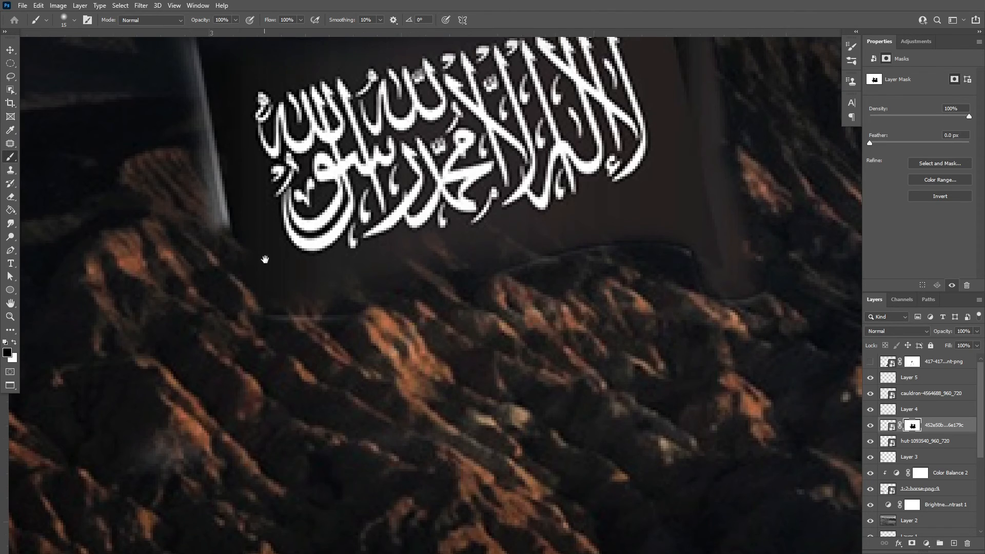
key(x)
mouse_move(268, 259)
mouse_down()
mouse_move(315, 349)
mouse_move(325, 419)
mouse_move(253, 277)
mouse_move(237, 201)
mouse_up()
drag(328, 205, 329, 315)
mouse_move(332, 228)
mouse_down()
mouse_move(439, 204)
mouse_move(368, 221)
mouse_up()
drag(384, 340, 307, 171)
mouse_move(222, 309)
mouse_down()
mouse_move(369, 321)
mouse_move(545, 268)
mouse_move(556, 223)
mouse_up()
key(x)
mouse_move(551, 306)
mouse_down()
mouse_move(246, 393)
mouse_move(204, 359)
mouse_up()
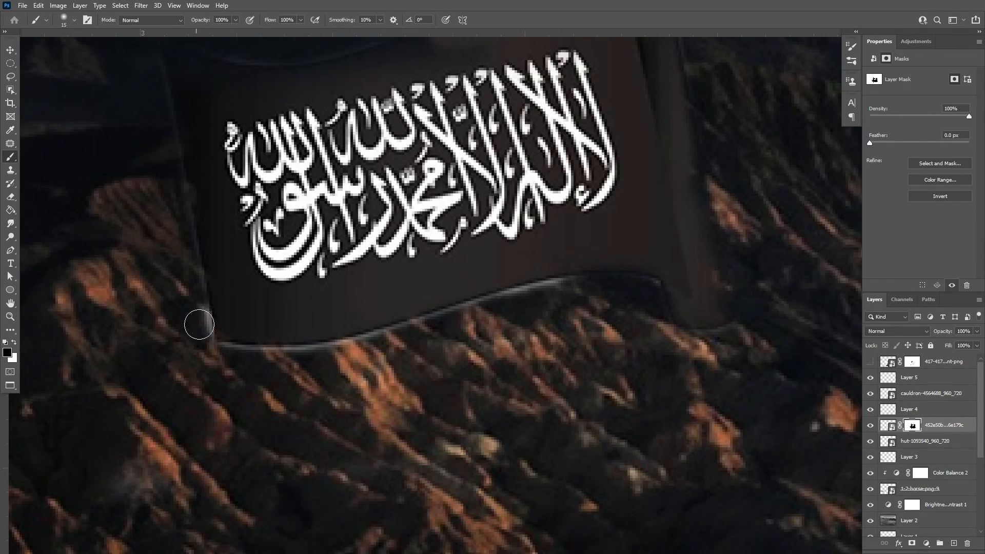
Touch up the flag's lower left corner and paint the mask to reveal a thin white flagpole down to the hut's roof.
key(x)
key(x)
mouse_move(286, 387)
mouse_down()
mouse_move(290, 425)
mouse_move(229, 455)
mouse_move(210, 328)
mouse_move(205, 395)
mouse_move(167, 373)
mouse_move(255, 398)
mouse_move(332, 466)
mouse_move(369, 461)
mouse_up()
key(x)
key(x)
mouse_move(349, 338)
mouse_down()
mouse_move(216, 336)
mouse_move(232, 362)
mouse_move(216, 323)
mouse_move(235, 505)
mouse_move(178, 273)
mouse_up()
key(x)
key(x)
key(x)
mouse_move(179, 277)
mouse_down()
mouse_move(223, 534)
mouse_move(180, 196)
mouse_up()
mouse_move(242, 518)
mouse_down()
mouse_move(236, 539)
mouse_move(211, 419)
mouse_move(211, 437)
mouse_move(229, 424)
mouse_move(221, 421)
mouse_up()
key(x)
mouse_move(156, 335)
mouse_down()
mouse_move(179, 430)
mouse_move(141, 180)
mouse_move(161, 365)
mouse_move(145, 265)
mouse_up()
drag(110, 178, 138, 393)
mouse_move(134, 206)
mouse_down()
mouse_move(132, 265)
mouse_move(163, 403)
mouse_up()
mouse_move(179, 210)
mouse_down()
mouse_move(233, 511)
mouse_move(161, 332)
mouse_move(177, 442)
mouse_up()
Scale the flag and its pole down and place them on top of the hut.
key(ctrl+minus)
key(ctrl+minus)
key(ctrl+minus)
key(ctrl+minus)
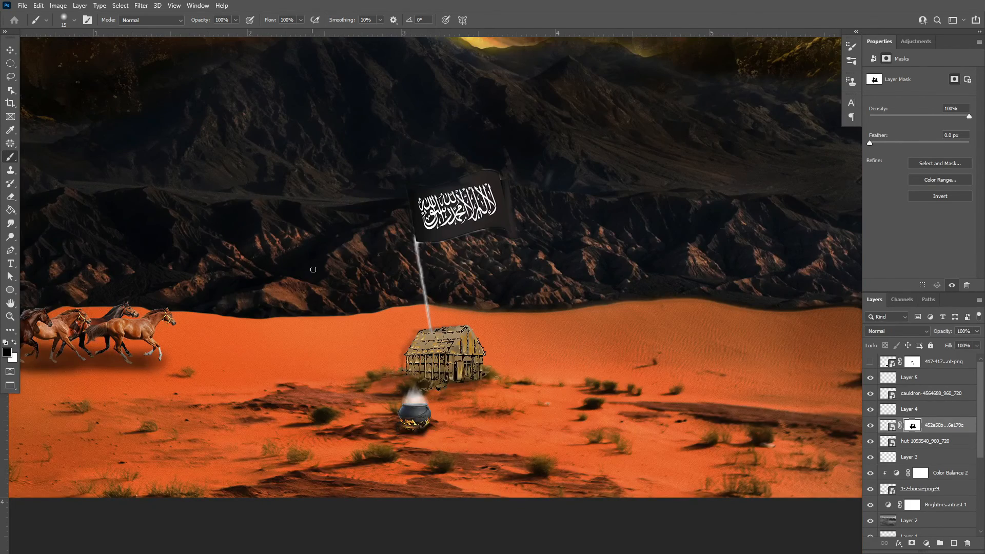
key(ctrl+t)
drag(556, 154, 450, 276)
click(508, 20)
Mask out the lower end of the flagpole where it overlaps the hut's roof.
key(ctrl+plus)
key(ctrl+plus)
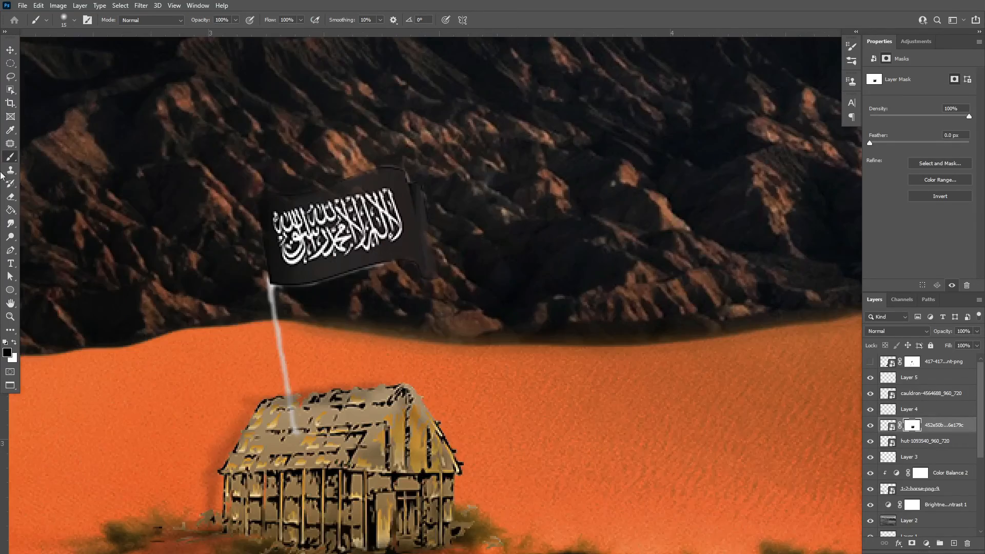
mouse_move(285, 376)
mouse_down()
mouse_move(292, 323)
mouse_move(299, 355)
mouse_up()
key(ctrl+0)
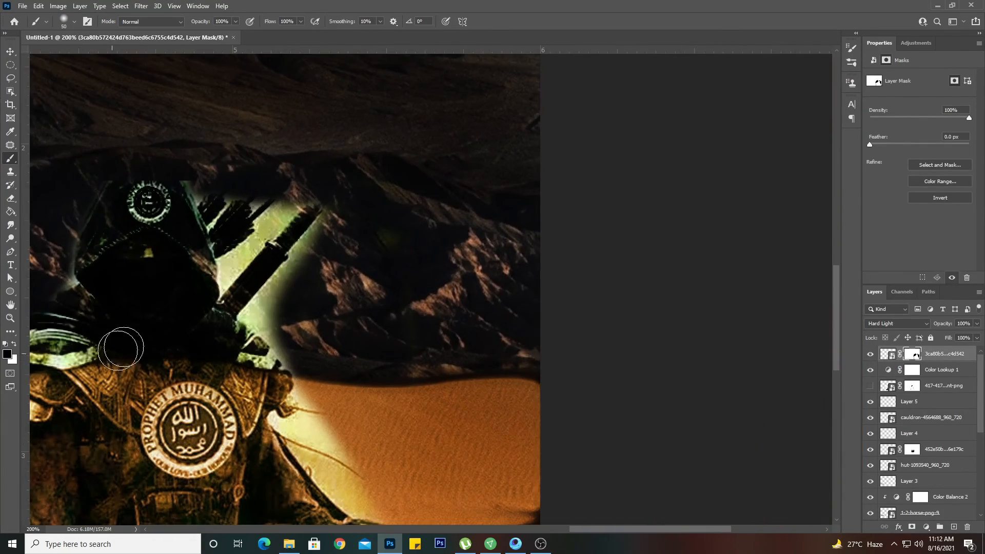
Mask out the bright background around the hooded archer's arrows, right shoulder and cloak with a 15 px brush.
key(bracketleft)
mouse_move(289, 222)
mouse_down()
mouse_move(241, 256)
mouse_move(213, 303)
mouse_move(169, 272)
mouse_up()
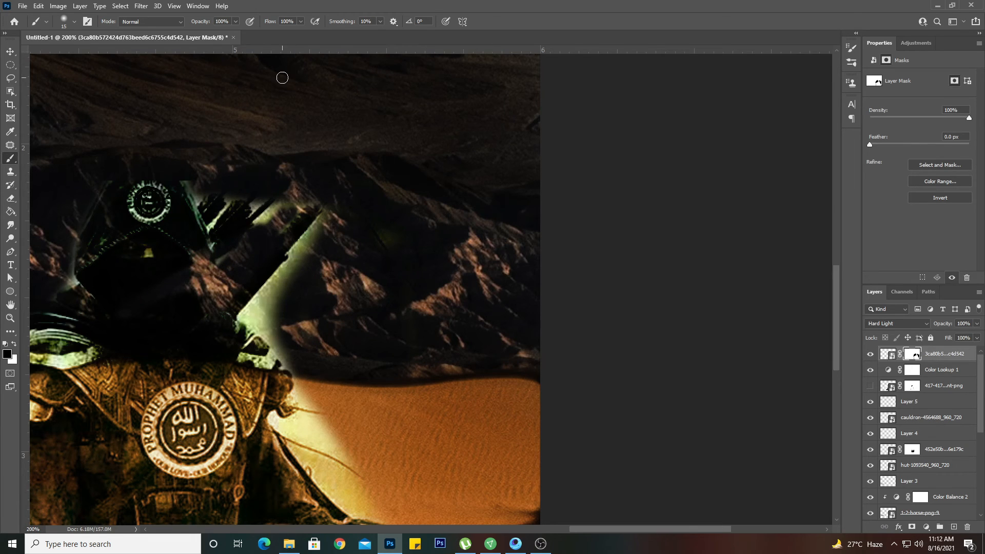
mouse_move(157, 306)
mouse_down()
mouse_move(218, 287)
mouse_move(211, 247)
mouse_up()
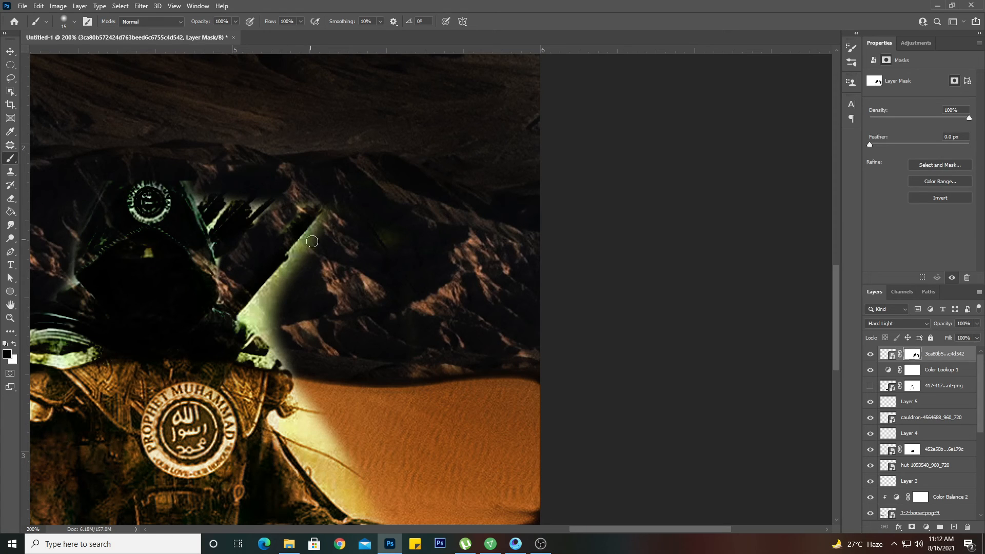
drag(312, 241, 259, 316)
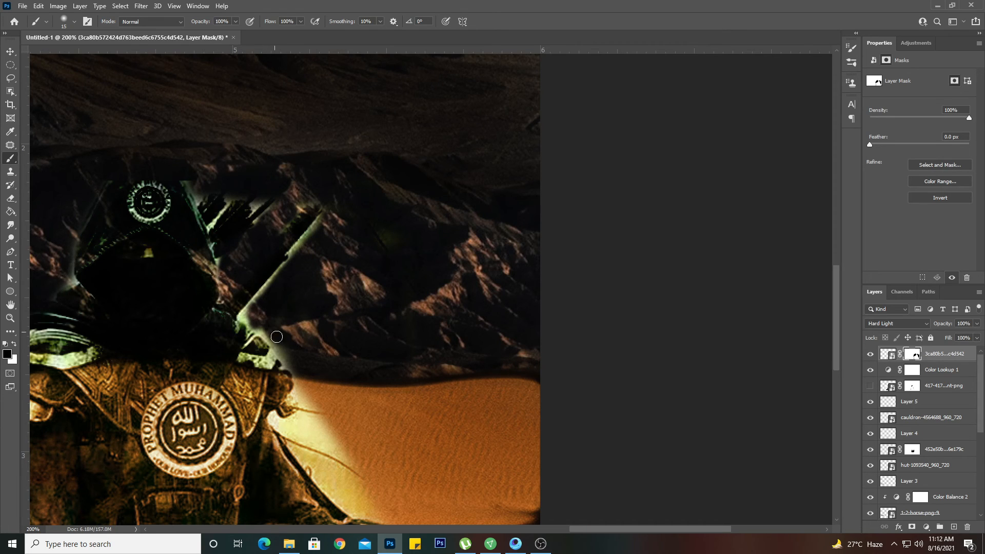
drag(277, 422, 329, 432)
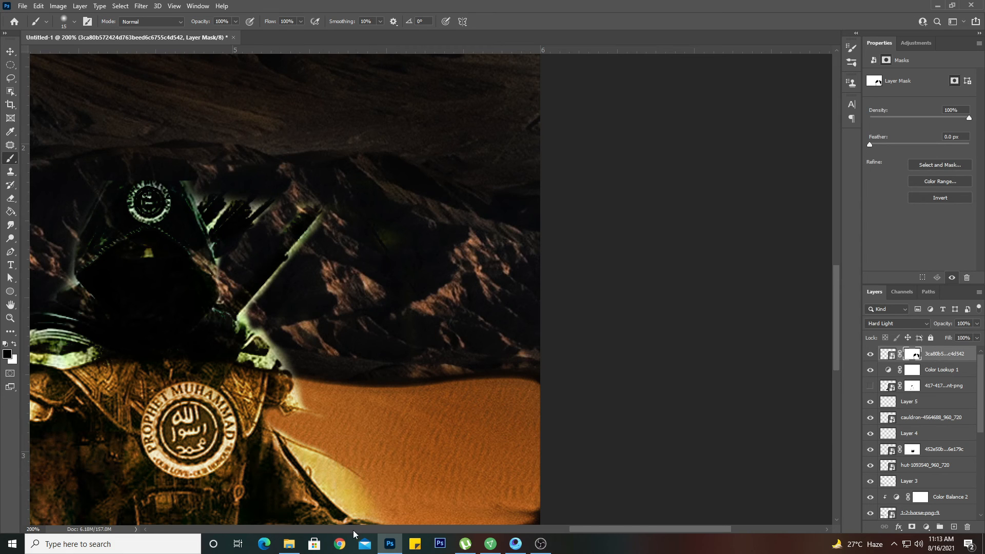
mouse_move(291, 449)
mouse_down()
mouse_move(339, 471)
mouse_move(384, 516)
mouse_up()
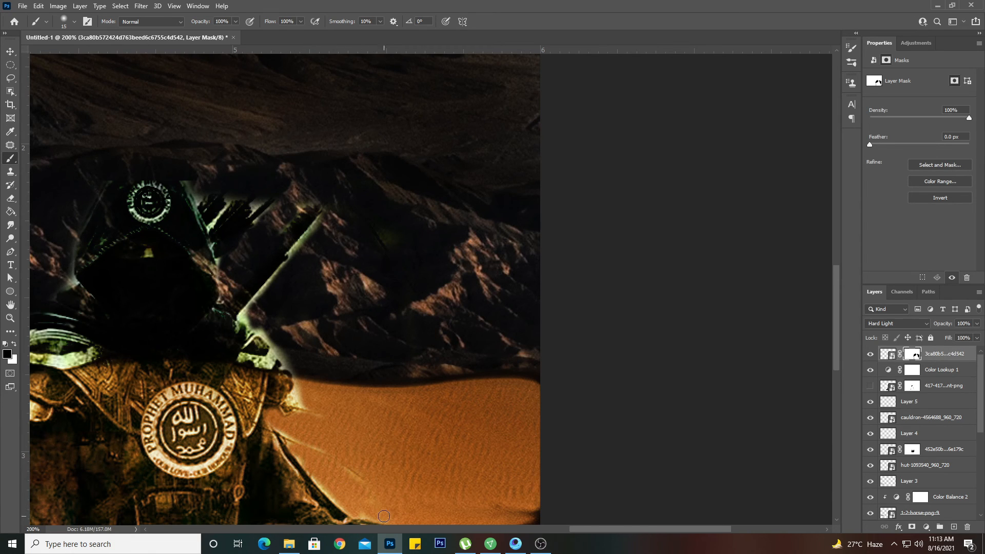
Touch up the archer's mask along the dark right edge beside the bow, alternating black and white paint.
drag(256, 427, 218, 165)
drag(470, 376, 466, 473)
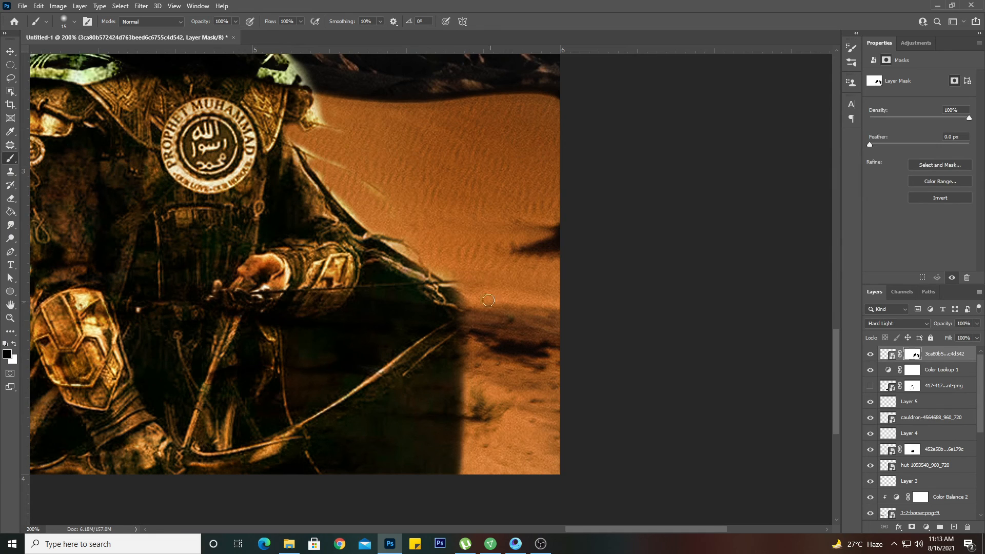
drag(463, 295, 438, 460)
key(x)
drag(459, 403, 450, 461)
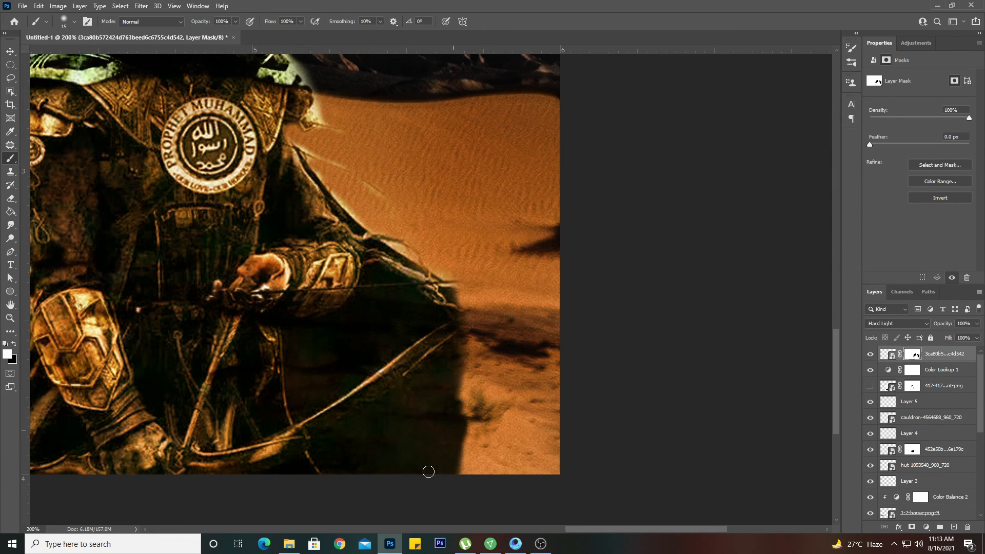
Scale the archer layer up to about 136.94% so that it fills the image's lower right area.
drag(187, 380, 417, 379)
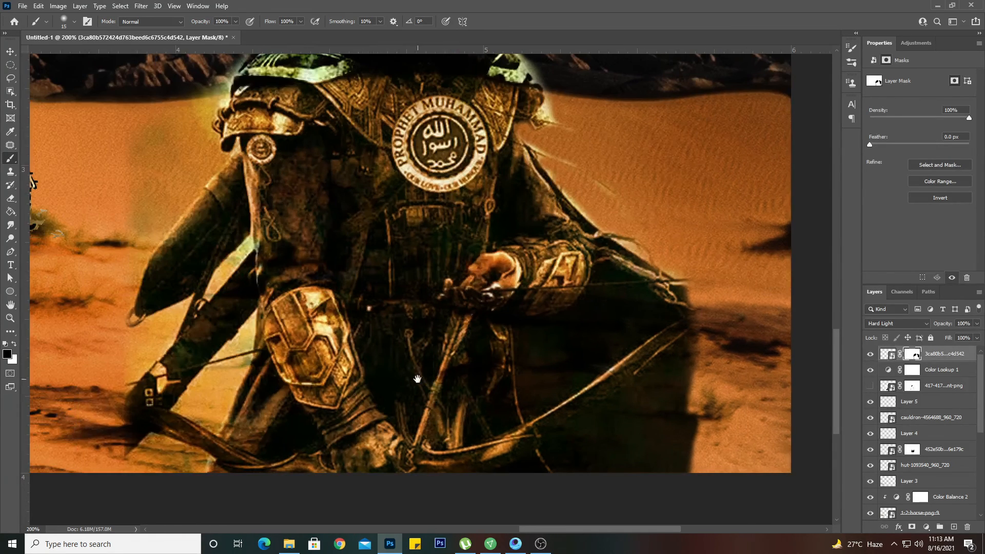
scroll(278, 199, up, 5)
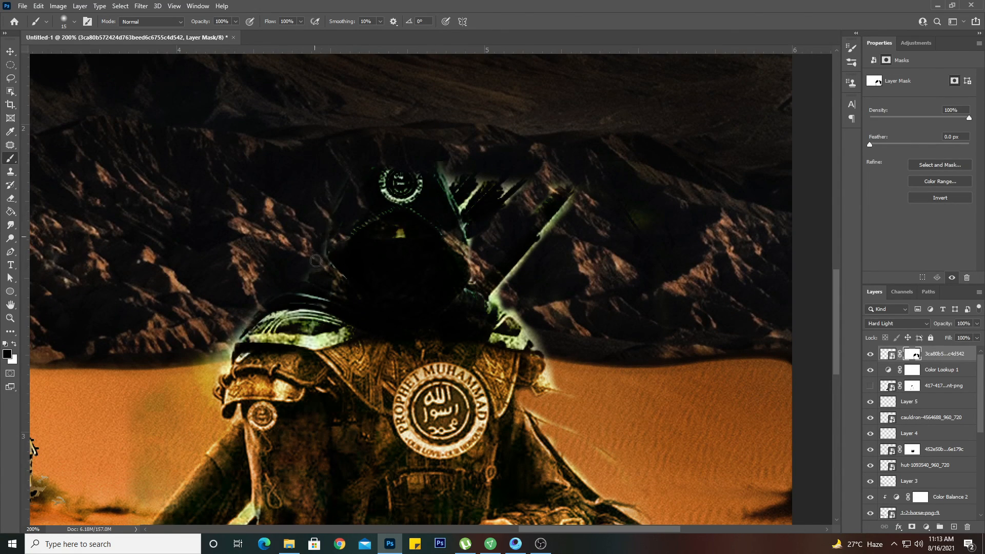
key(ctrl+0)
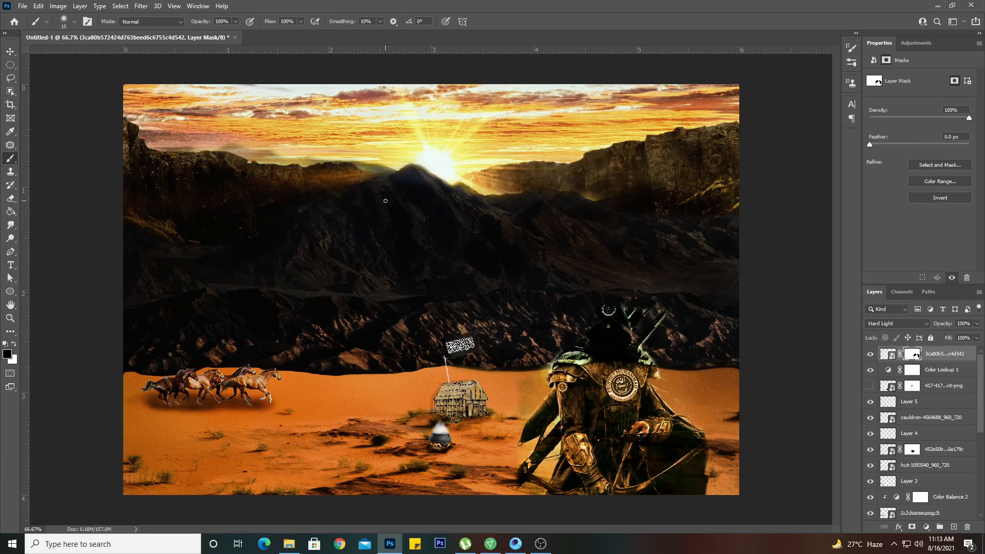
key(ctrl+t)
drag(712, 300, 765, 226)
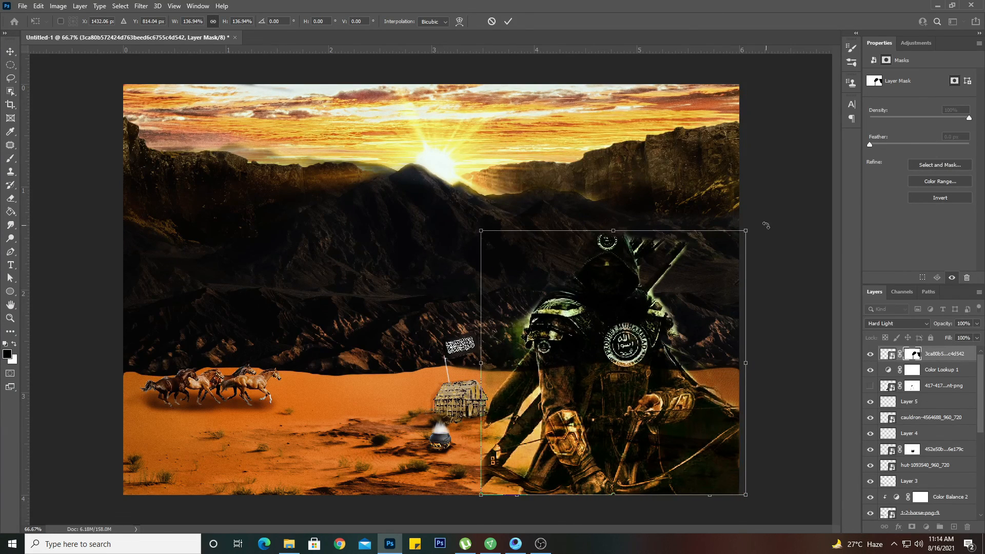
key(Return)
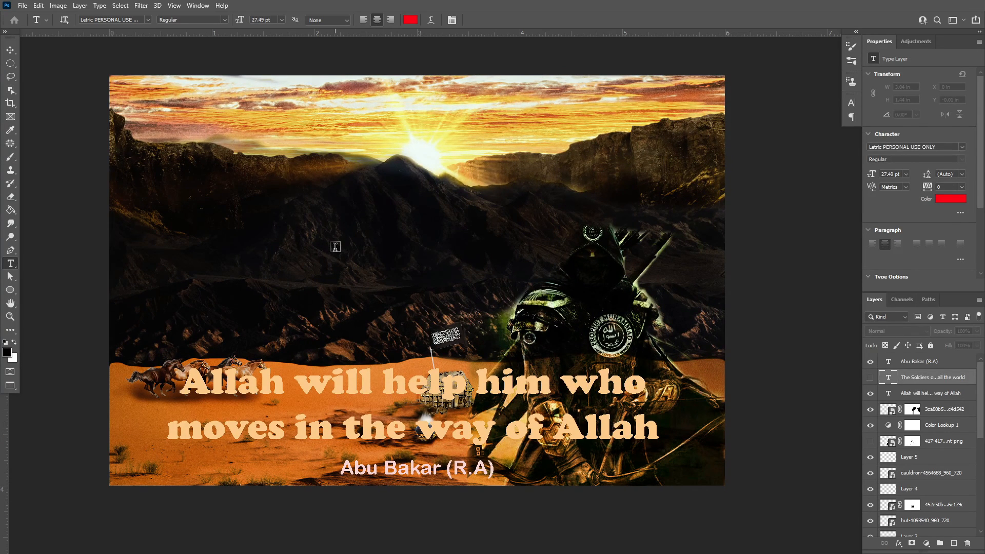
View the composite with its quote text in full screen mode.
key(f)
key(f)
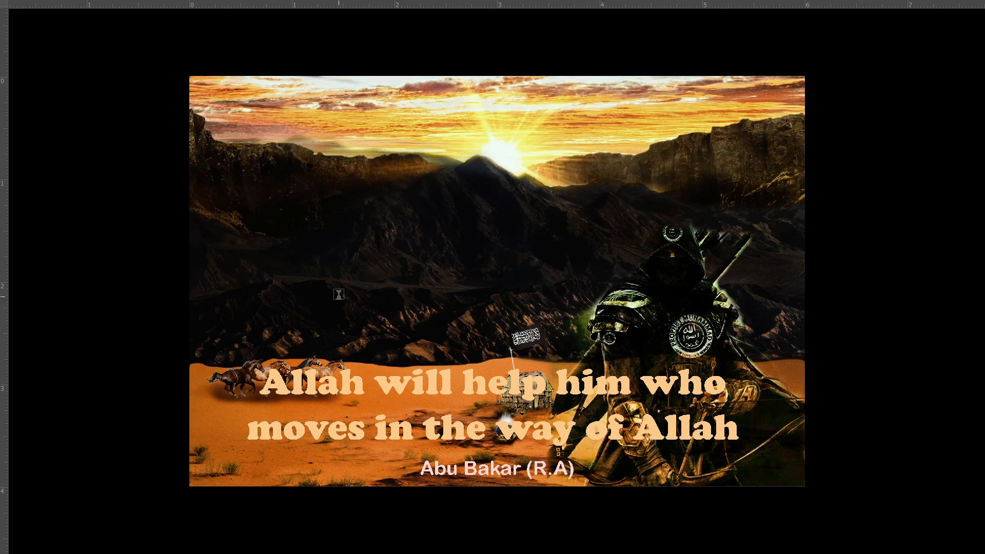